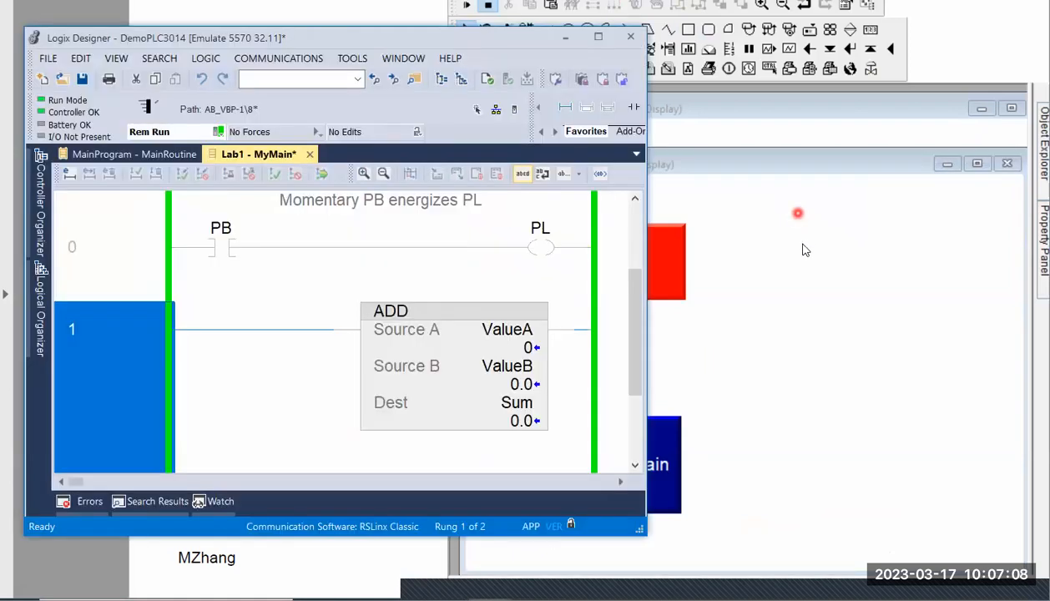
Step: Narrow the Logix Designer window so the Lab1 MyMain ladder and the myDisplay1 HMI screen can be compared side by side
click(802, 246)
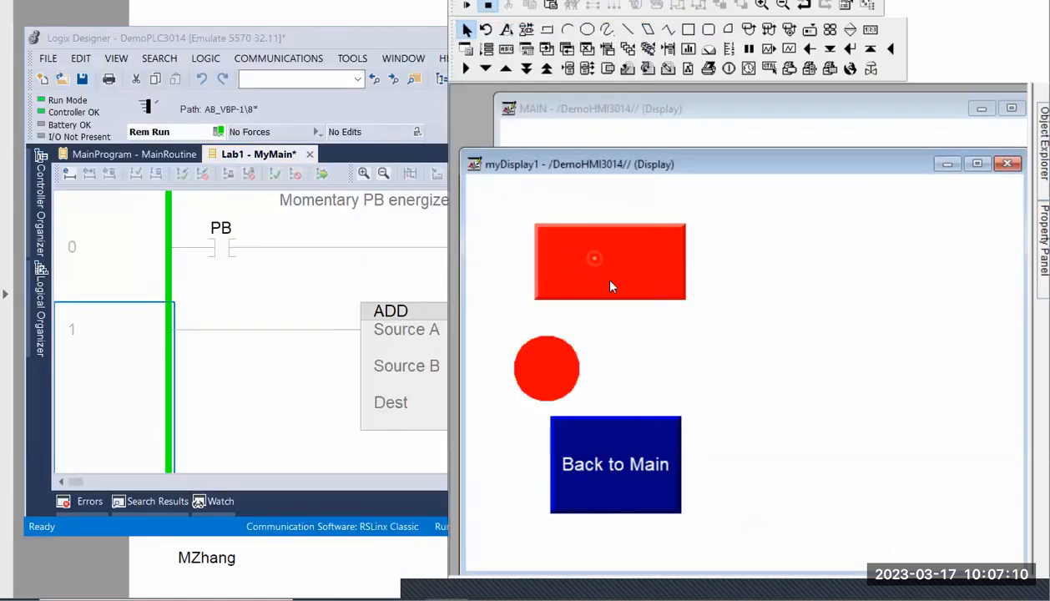
click(560, 370)
click(344, 281)
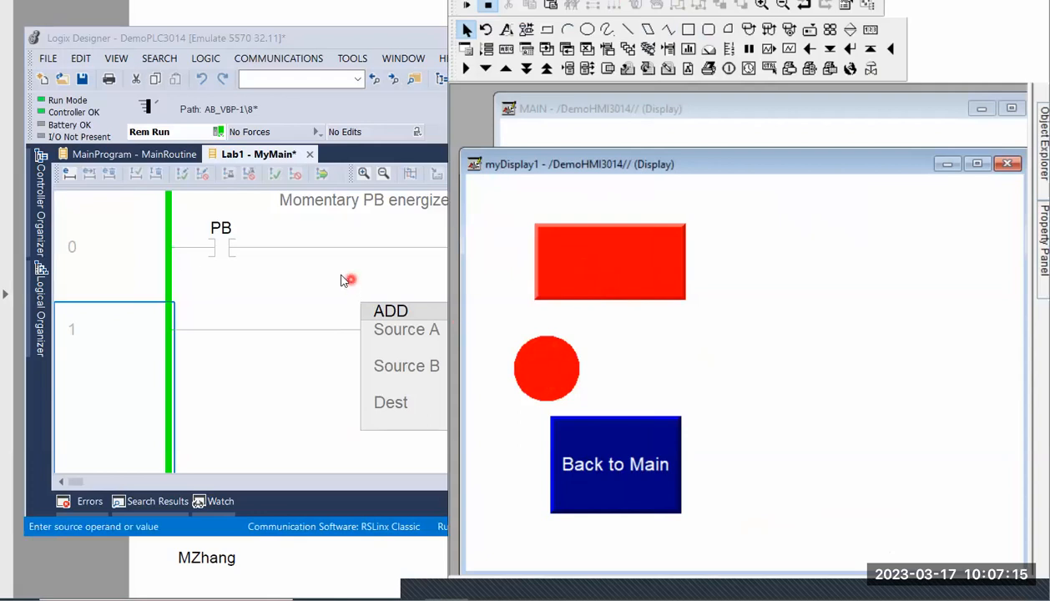
click(296, 273)
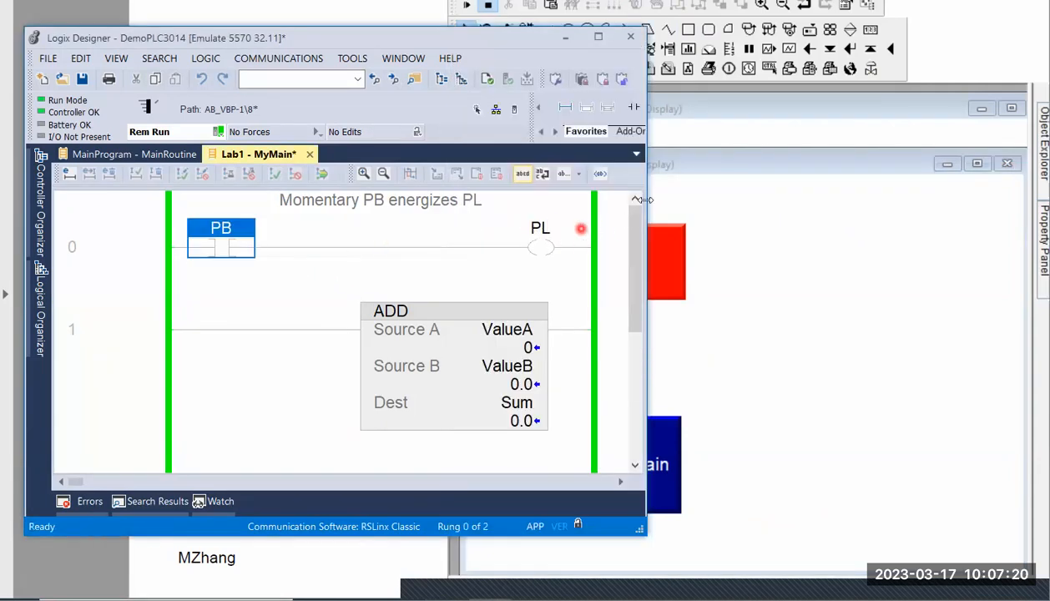
drag(647, 197, 527, 202)
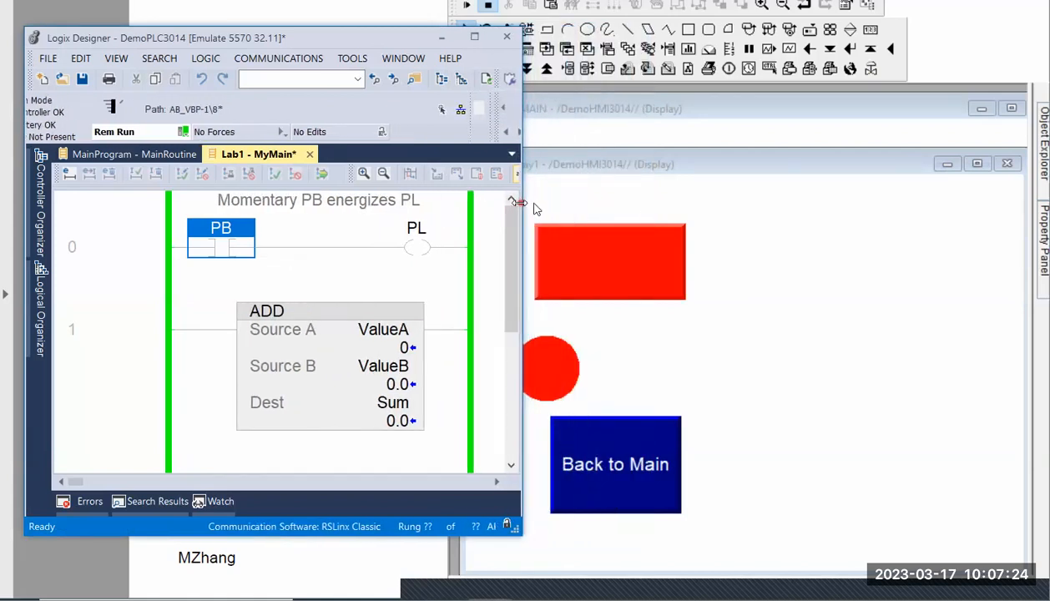
Step: Test-run myDisplay1 and operate the pushbutton on and off to check the round indicator against the Momentary PB rung
click(622, 257)
click(622, 257)
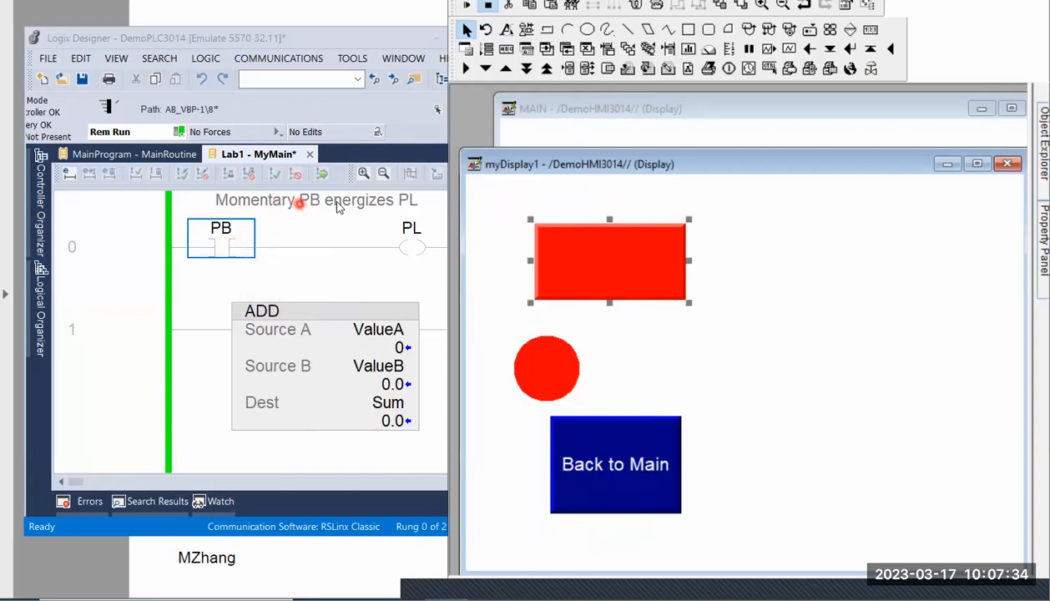
click(468, 8)
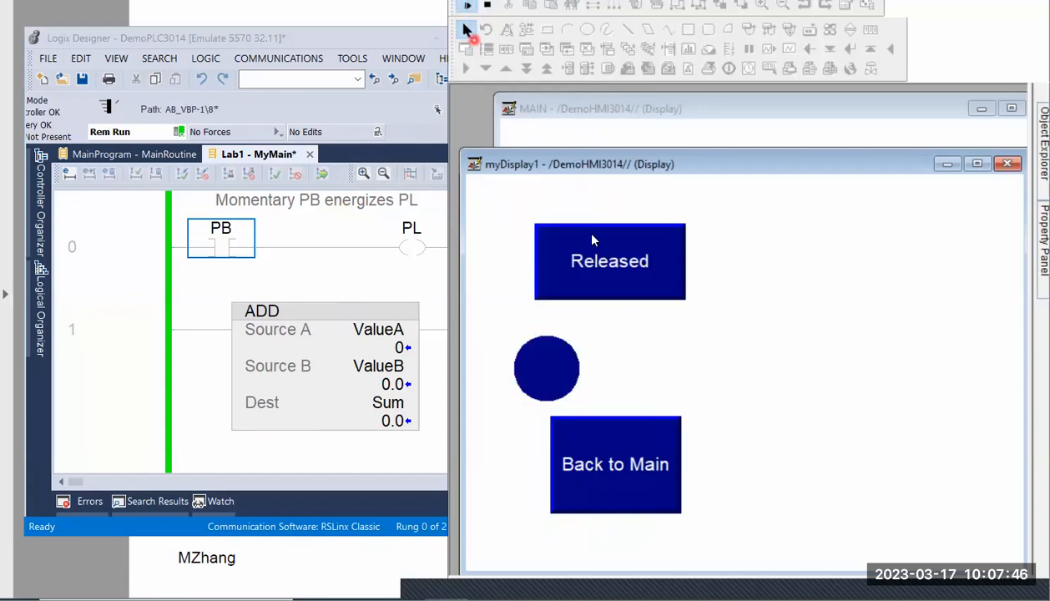
click(604, 282)
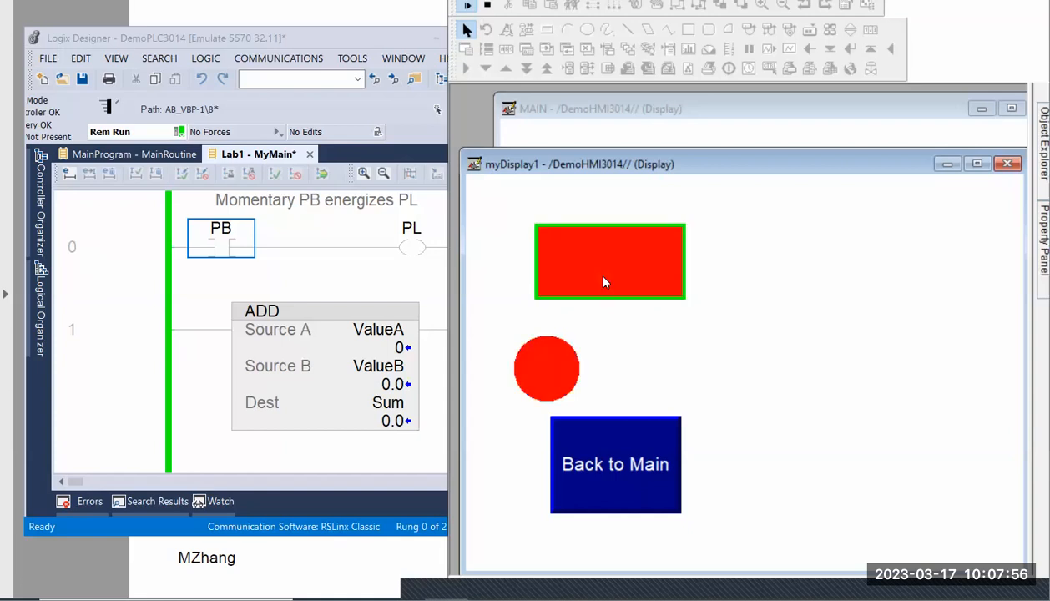
click(604, 280)
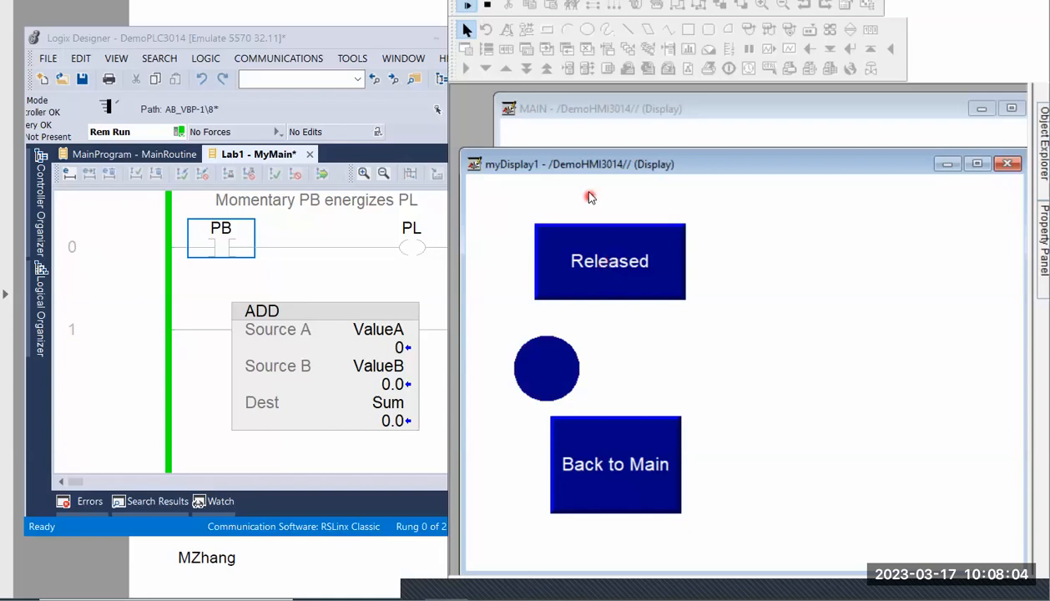
Step: Show the enlarged MainProgram MainRoutine ladder, switch the maintained pushbutton on in the running myDisplay1, and end the test run
click(124, 157)
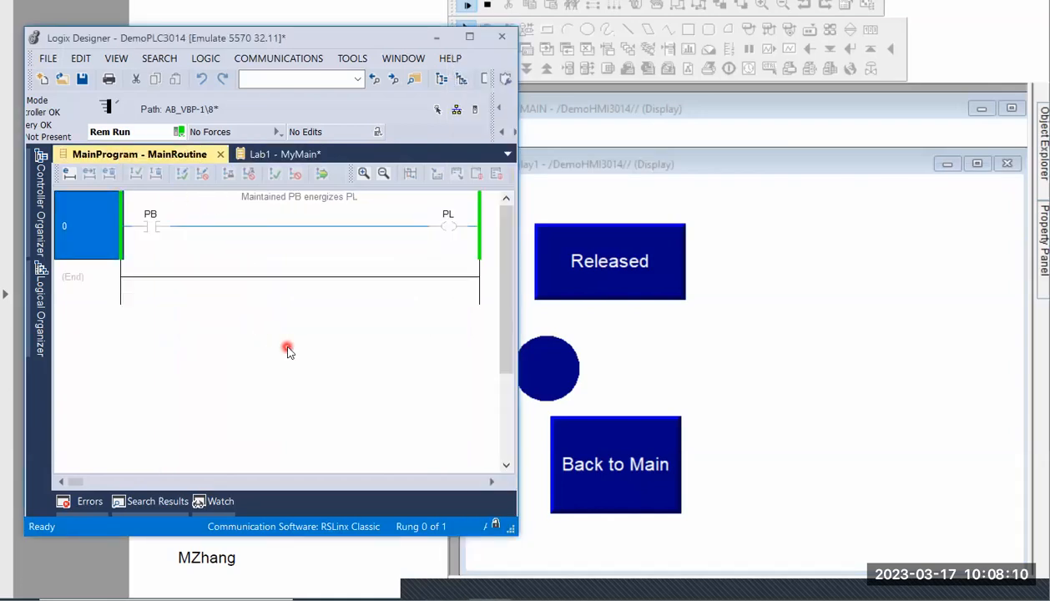
scroll(287, 350, up, 2)
scroll(288, 351, up, 1)
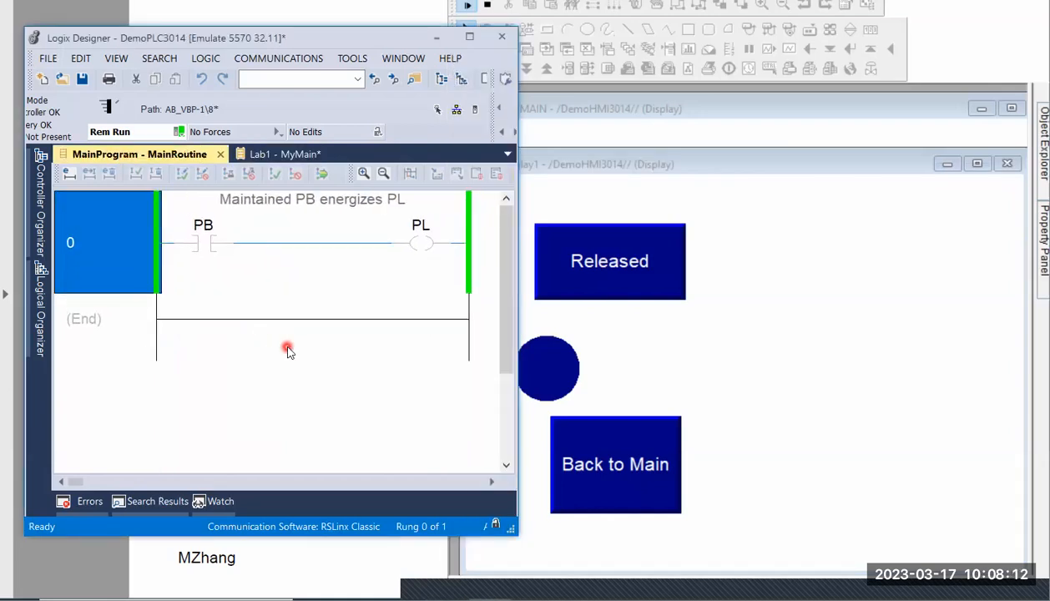
scroll(287, 351, up, 1)
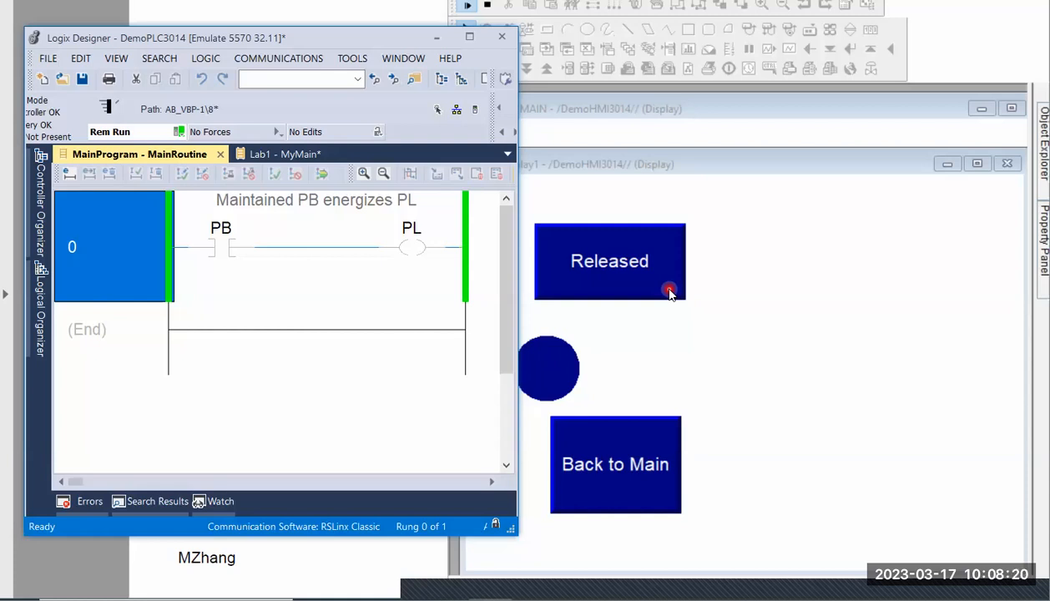
click(687, 169)
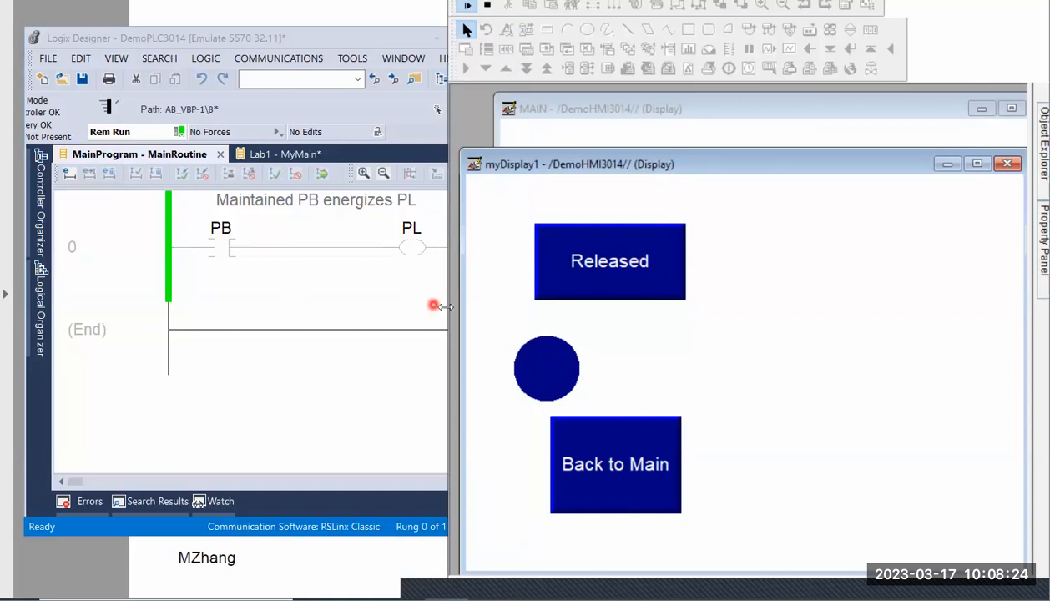
click(610, 290)
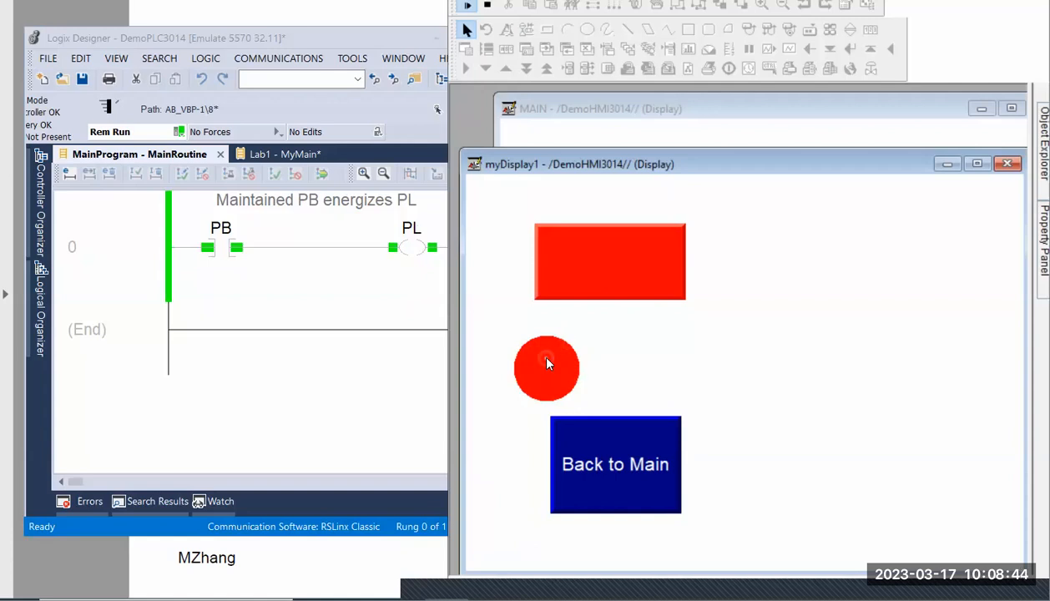
click(491, 7)
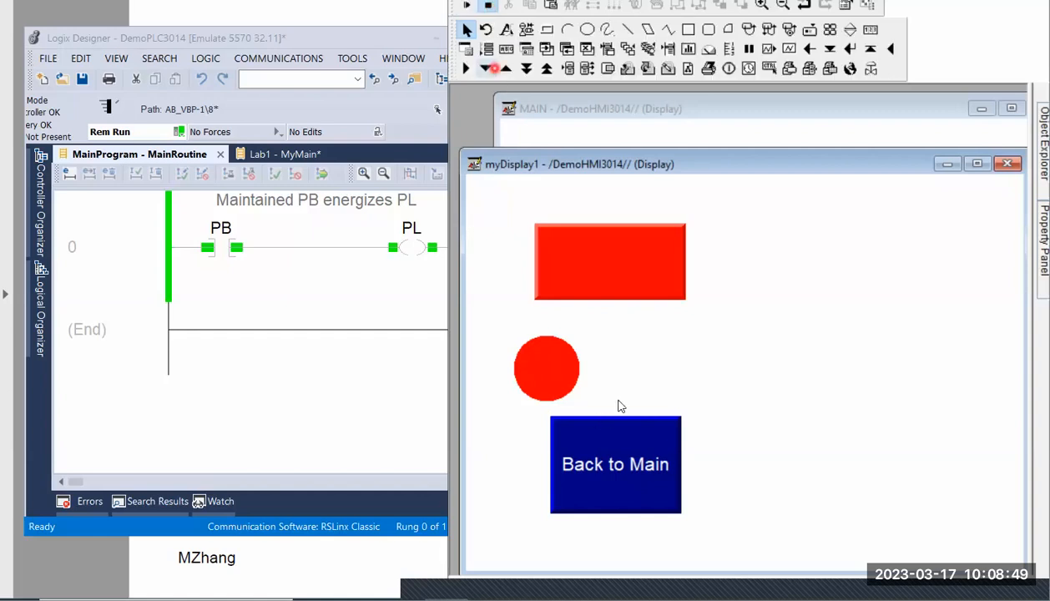
Step: Examine the round multistate indicator's general settings, number of states, and State1 colour and caption settings
click(563, 380)
double_click(564, 380)
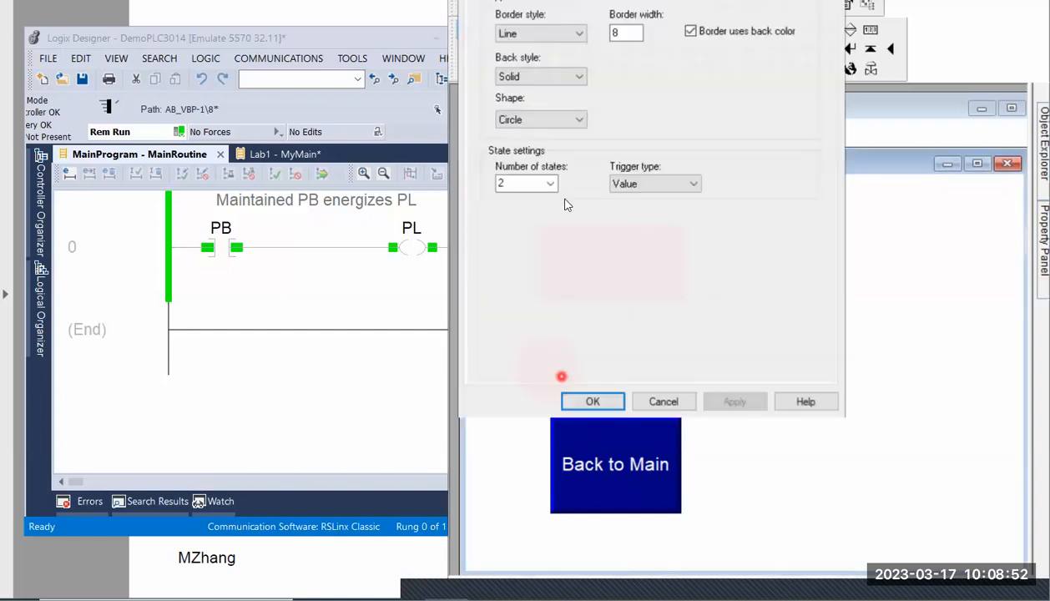
drag(619, 0, 426, 112)
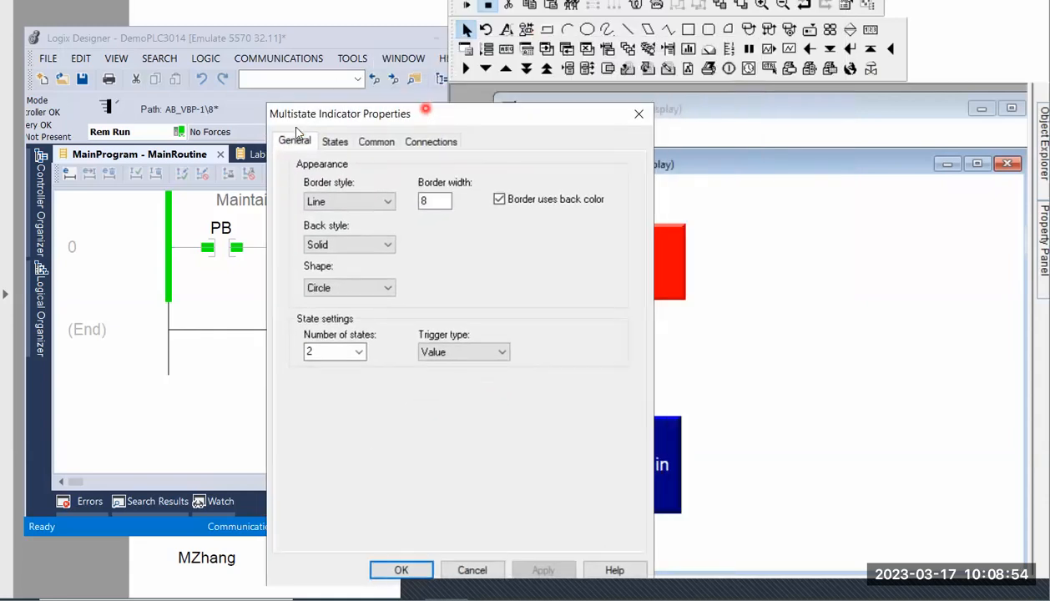
drag(355, 121, 193, 118)
click(178, 346)
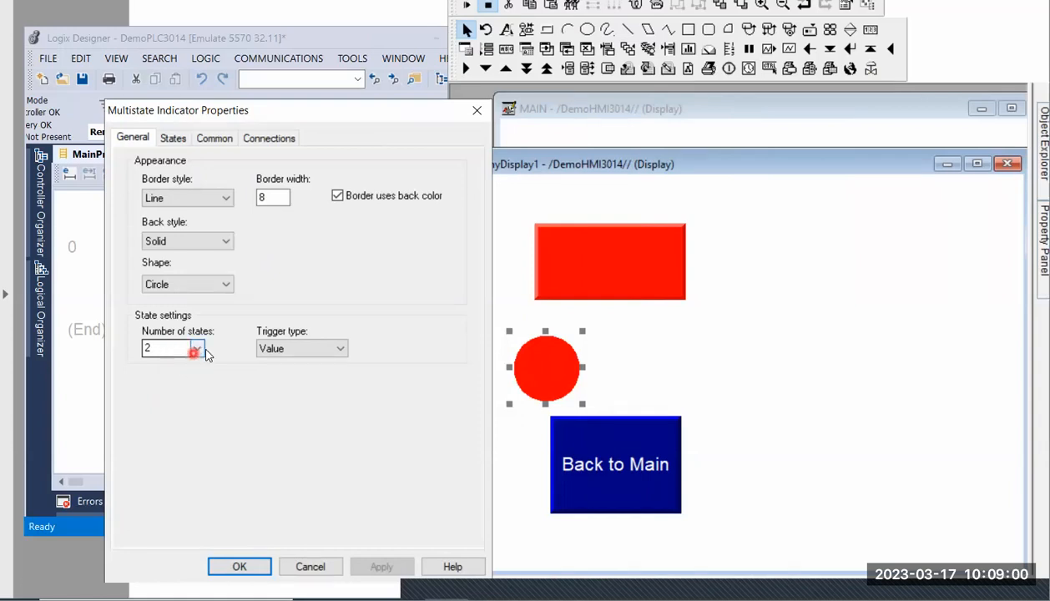
click(174, 141)
click(153, 192)
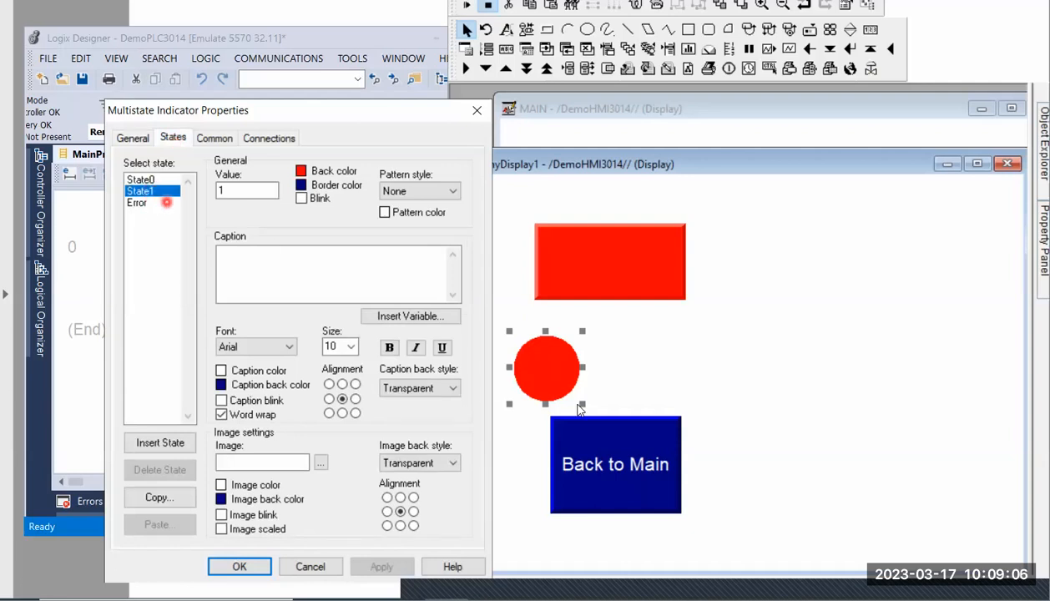
click(265, 265)
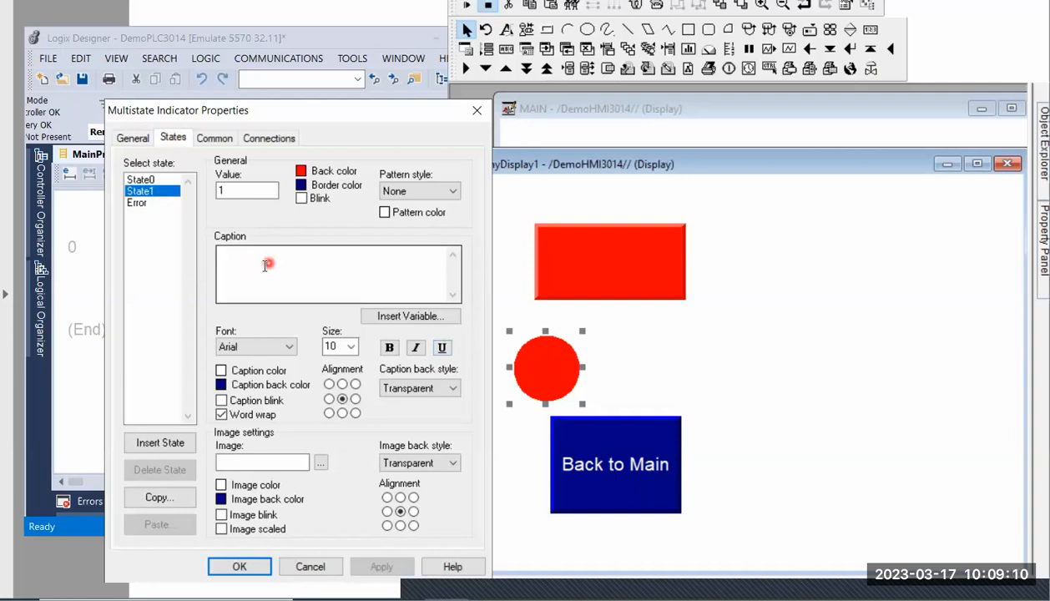
Step: Change the round multistate indicator's shape to Rectangle and apply it
click(132, 139)
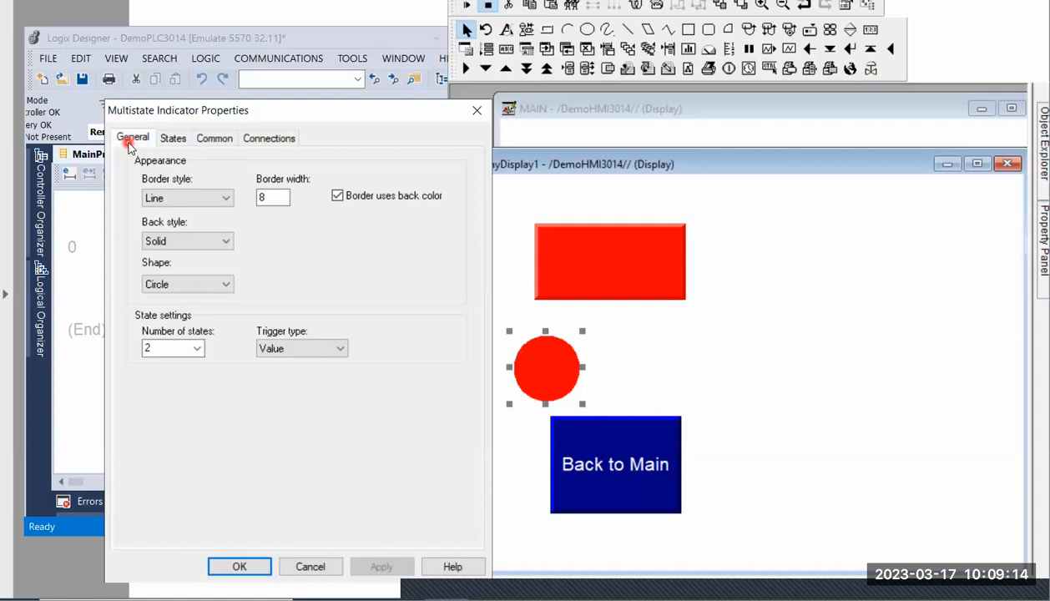
click(228, 287)
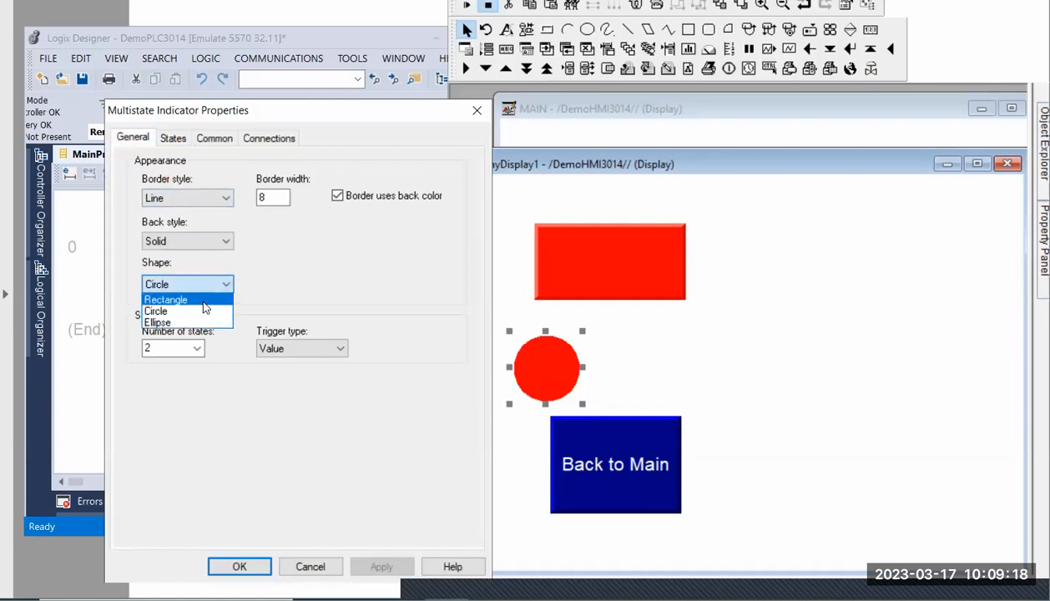
click(203, 302)
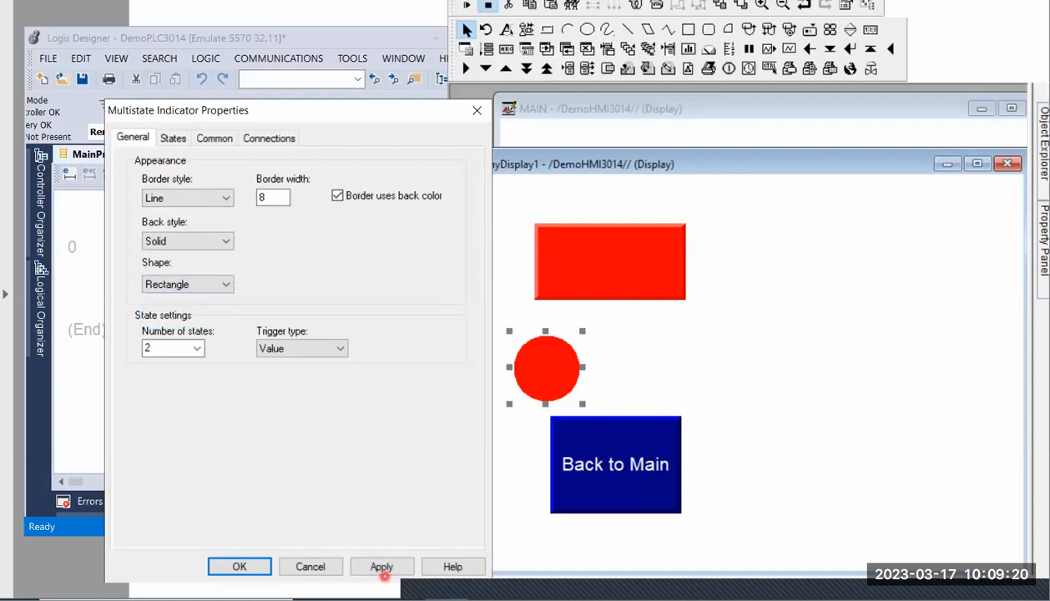
click(383, 572)
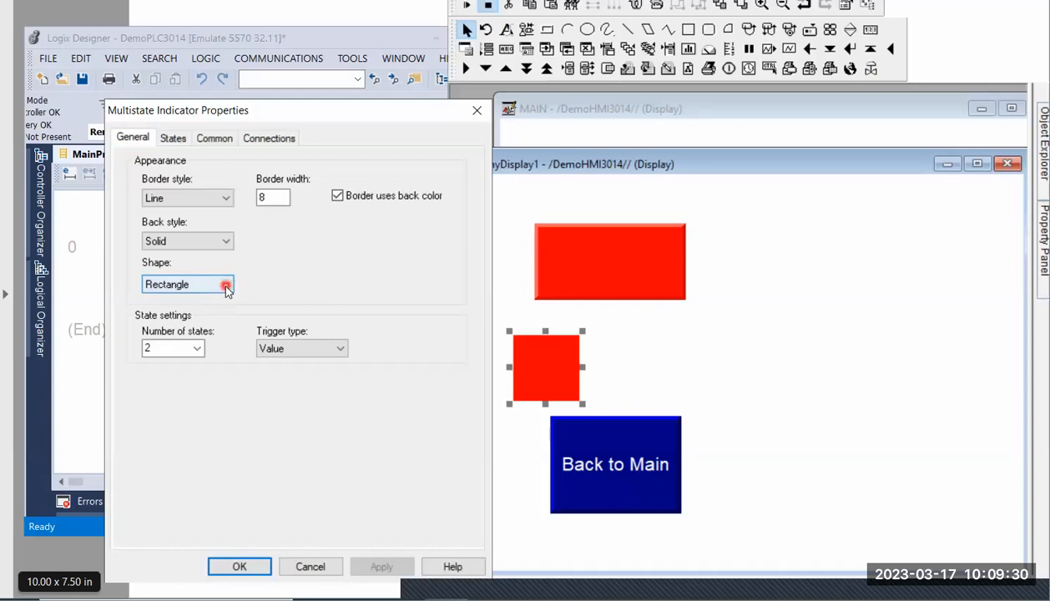
click(238, 567)
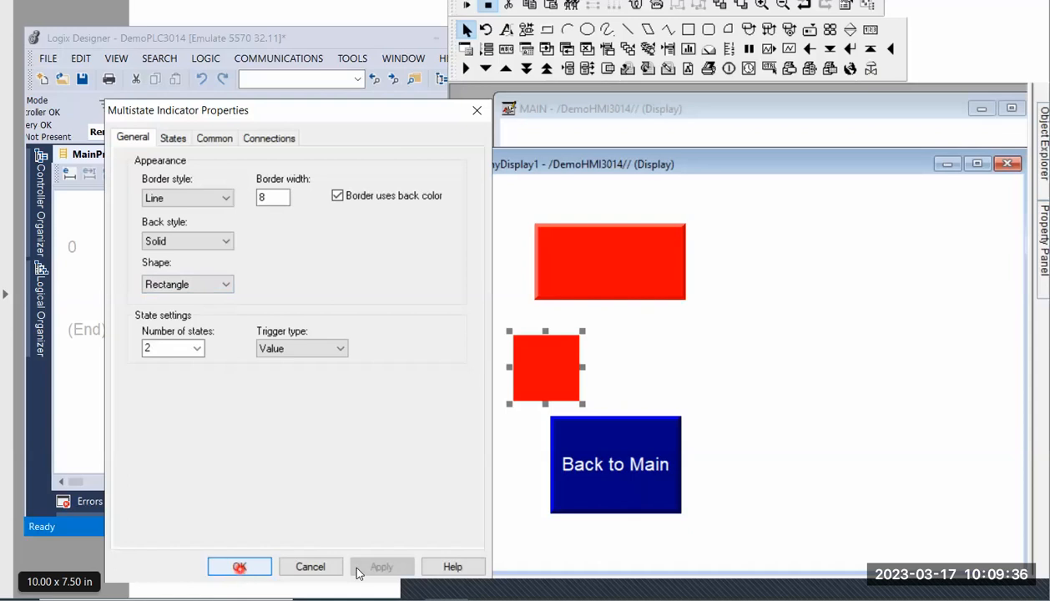
Step: Set the multistate indicator's shape to Circle, apply it, and deselect the indicator on myDisplay1
click(224, 284)
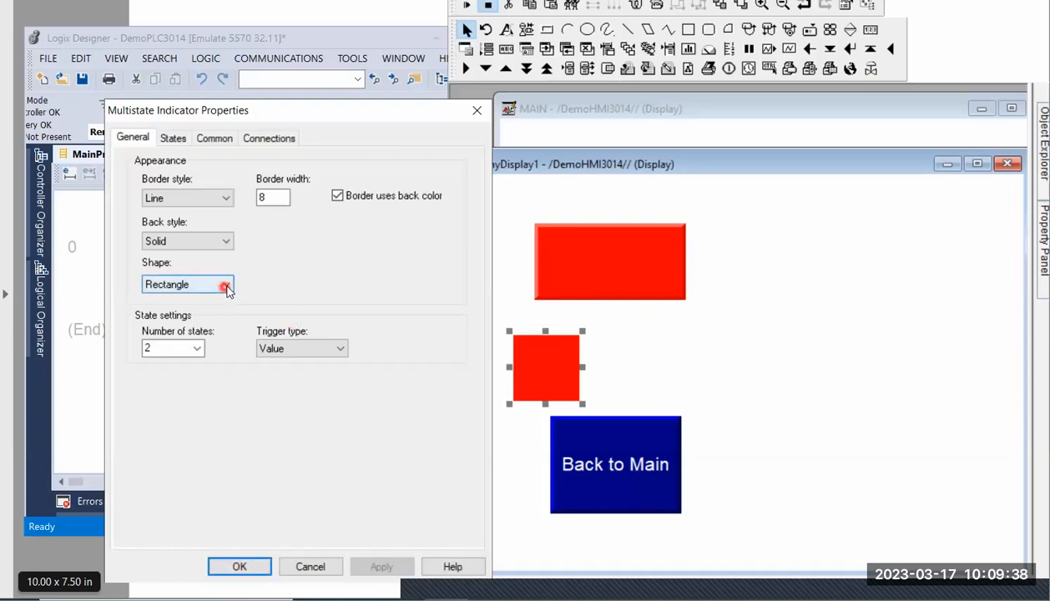
click(198, 313)
click(378, 567)
click(235, 567)
click(659, 360)
click(615, 357)
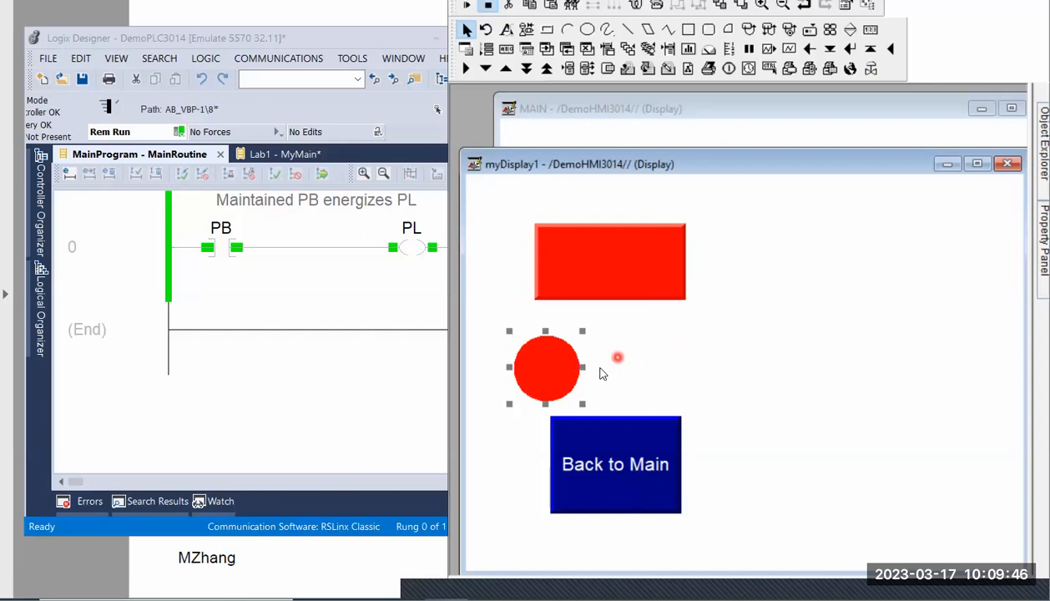
click(631, 353)
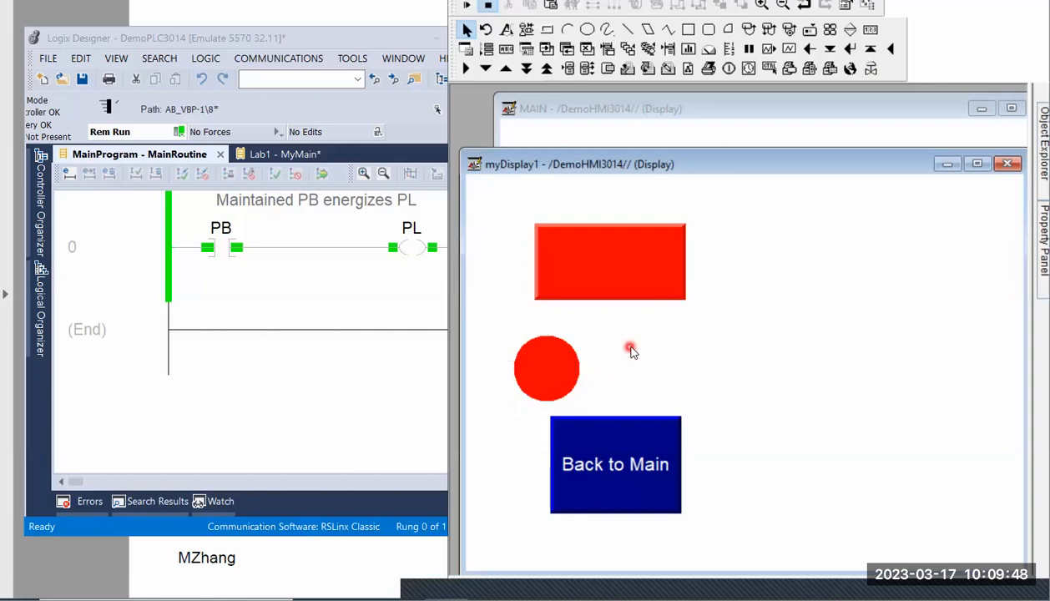
Step: Draw a second multistate indicator on myDisplay1 in the empty area beside the round one, keeping its properties dialog clear of it
click(629, 50)
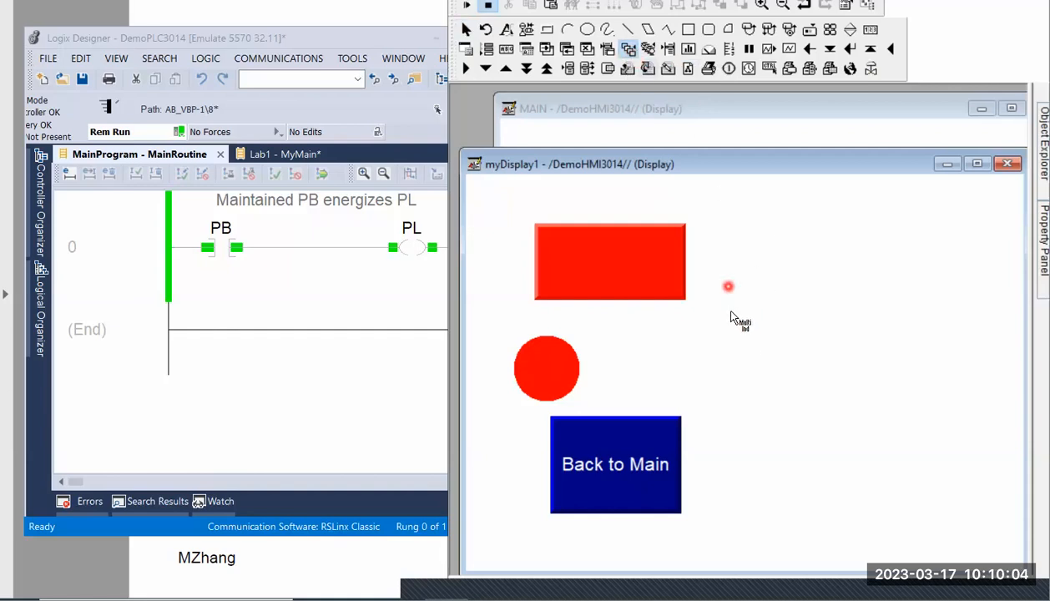
drag(732, 311, 831, 392)
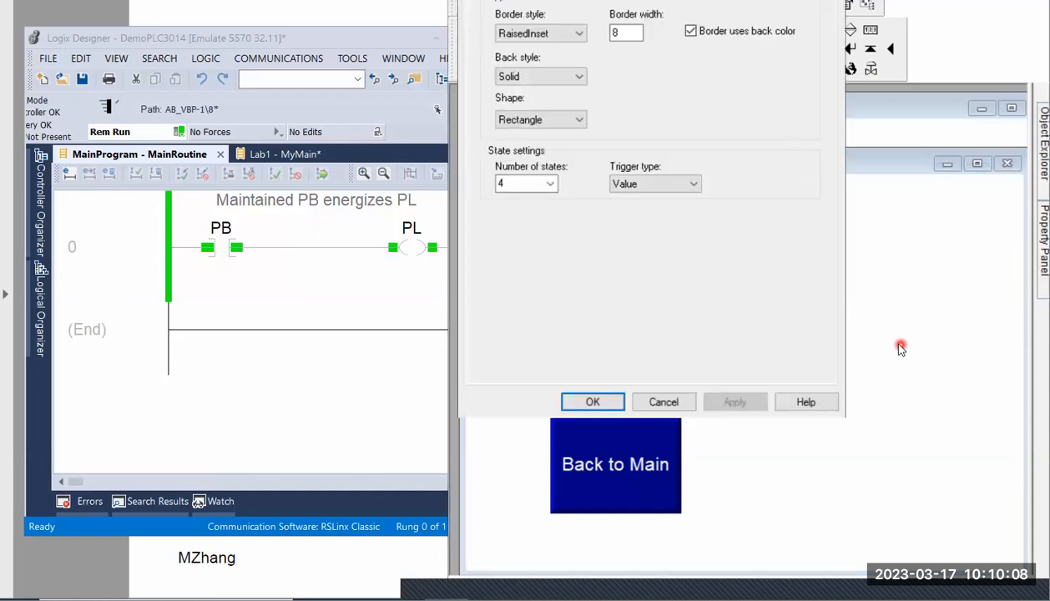
drag(631, 0, 284, 90)
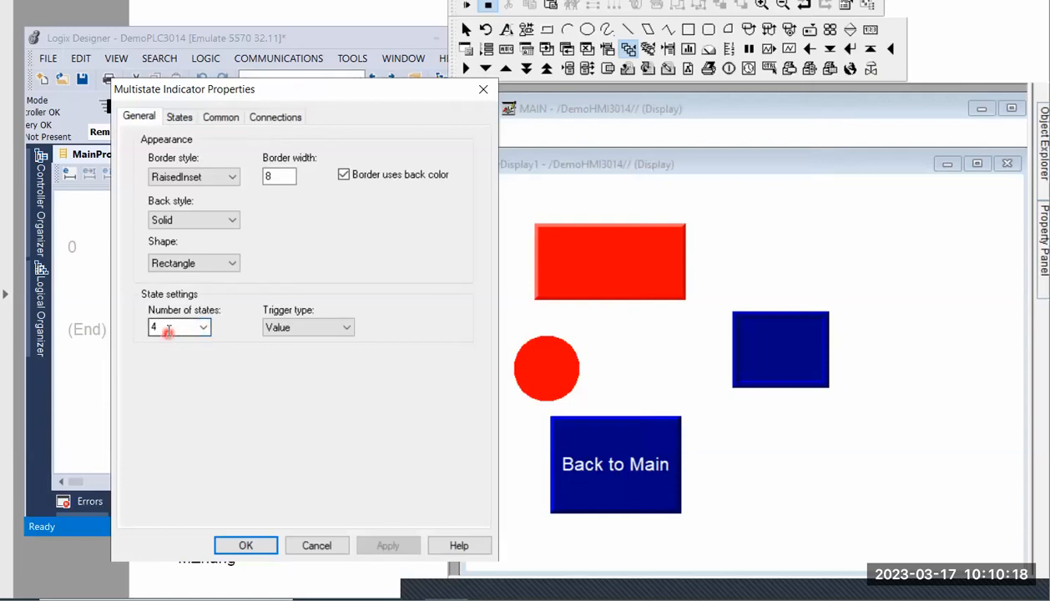
Step: Set the new multistate indicator's number of states to 3 and open its state settings
click(204, 328)
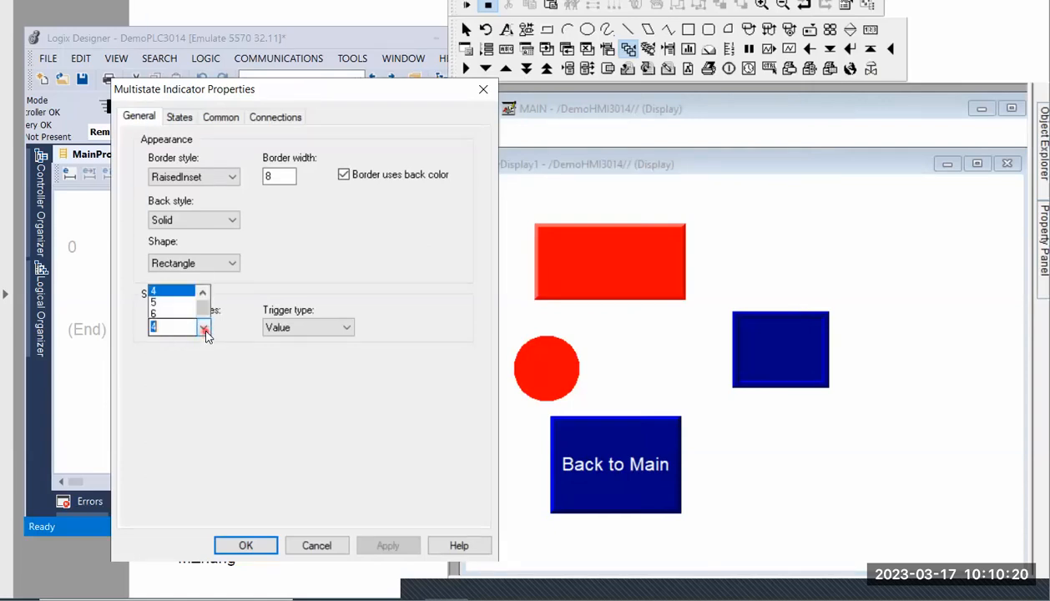
drag(201, 1, 222, 222)
drag(227, 260, 216, 305)
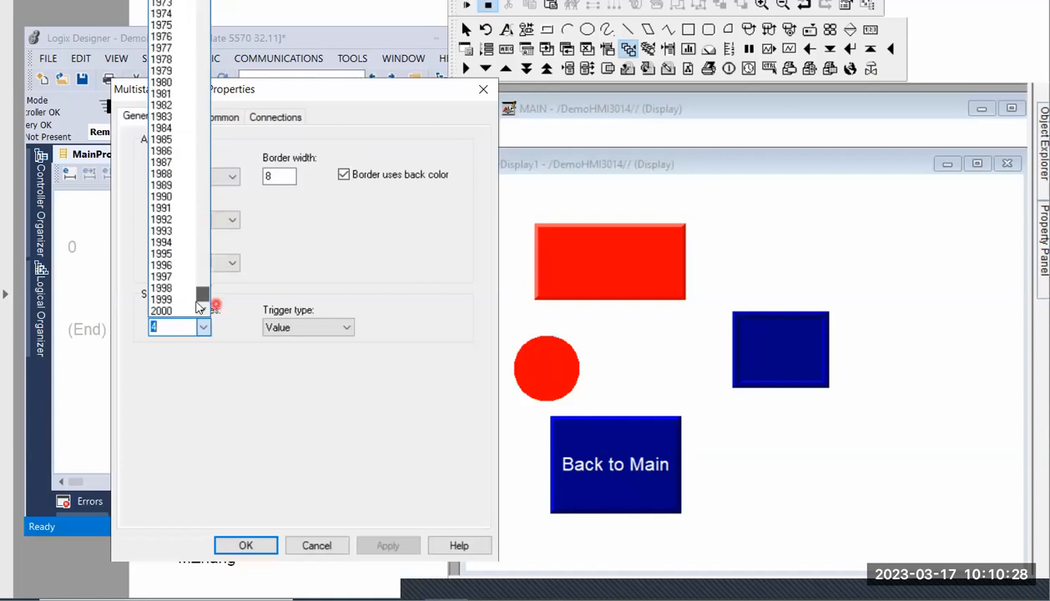
drag(201, 291, 202, 0)
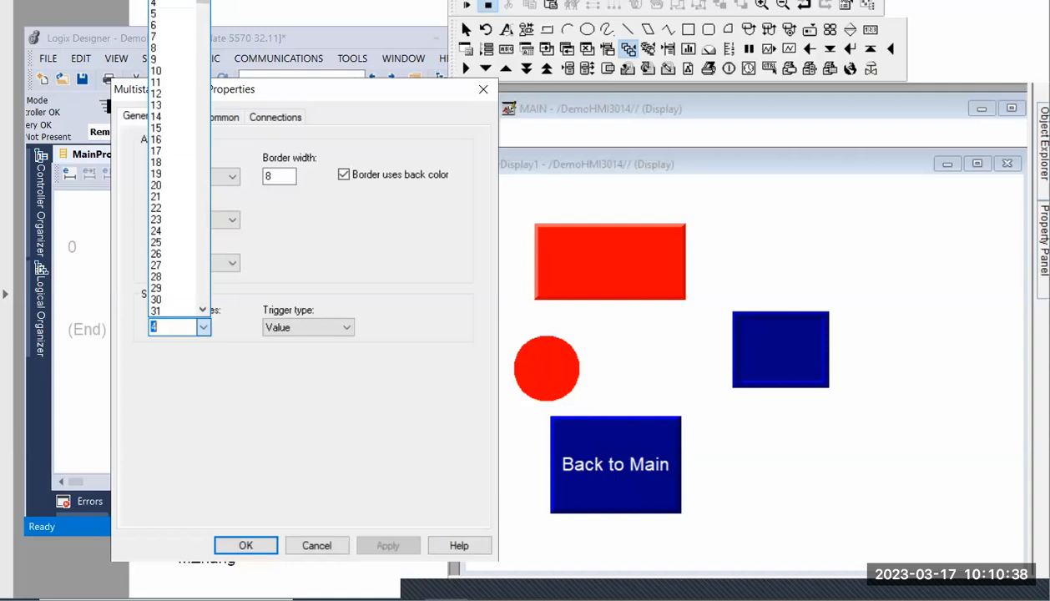
click(169, 354)
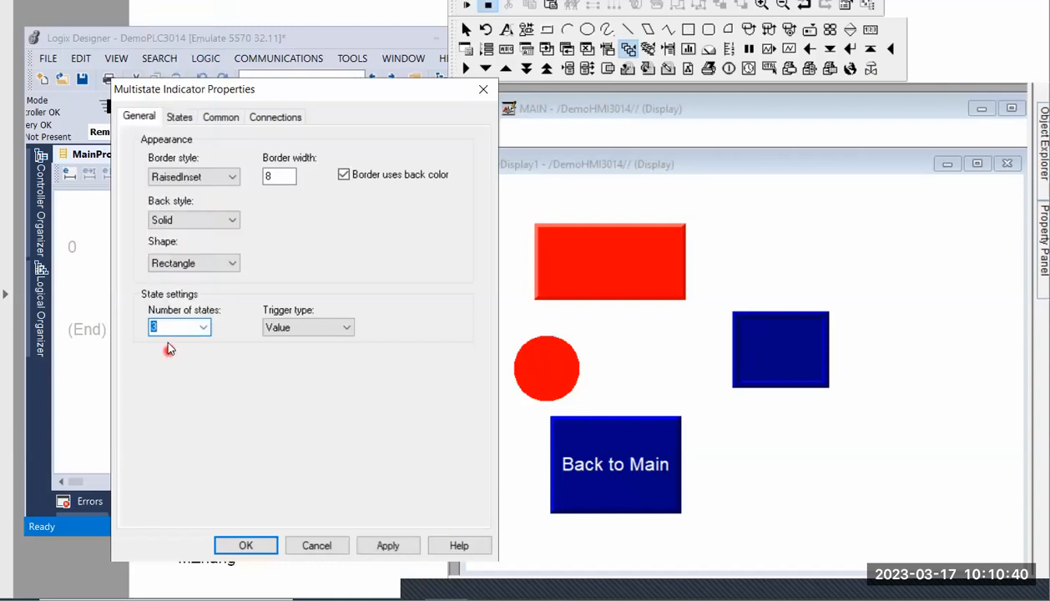
click(166, 328)
click(180, 118)
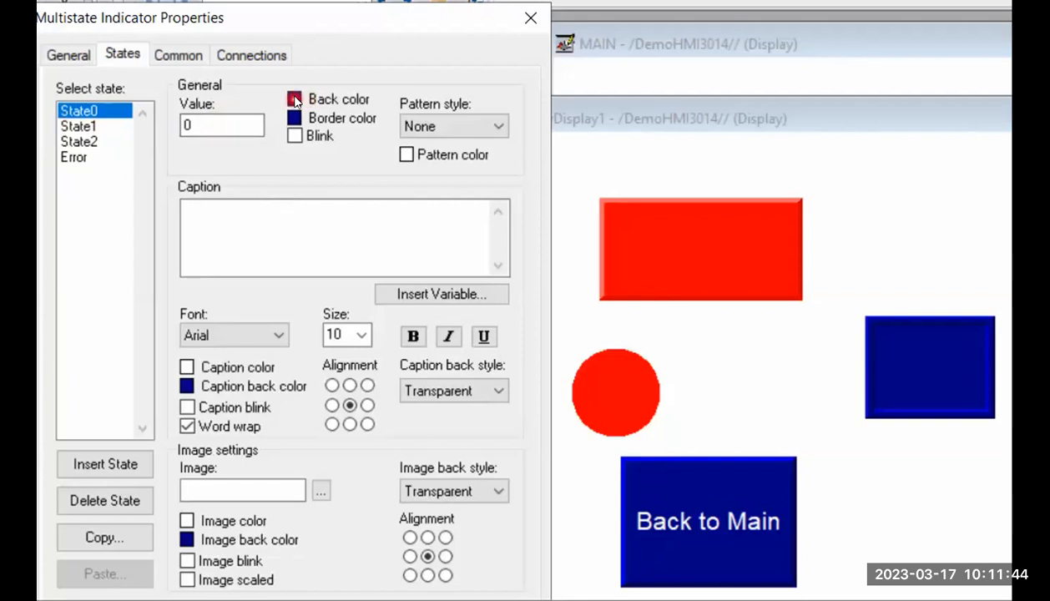
Step: Set the back color of the new multistate indicator's State0 to white and apply it
click(295, 99)
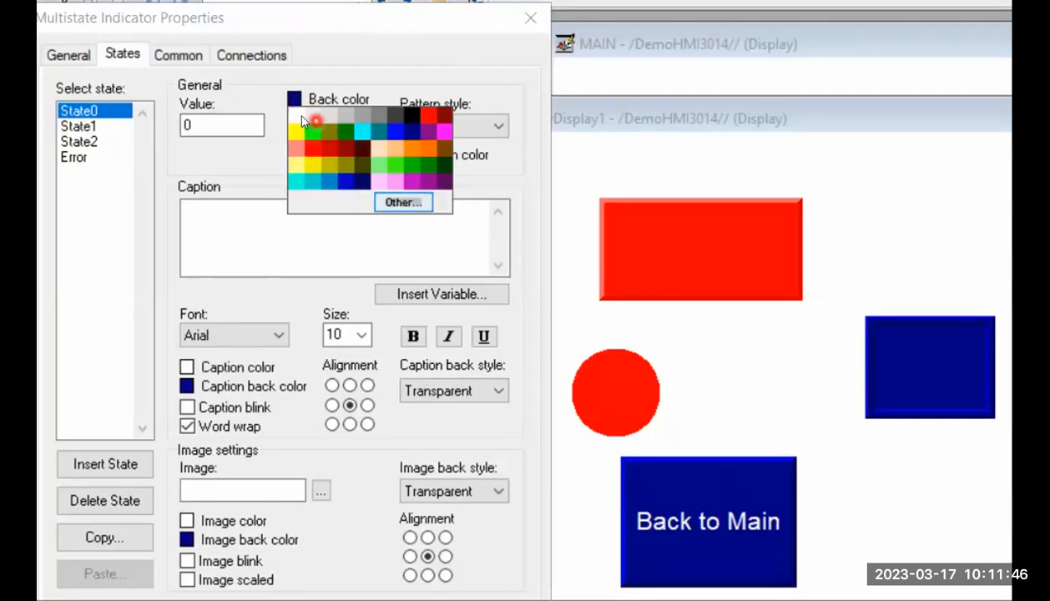
click(296, 114)
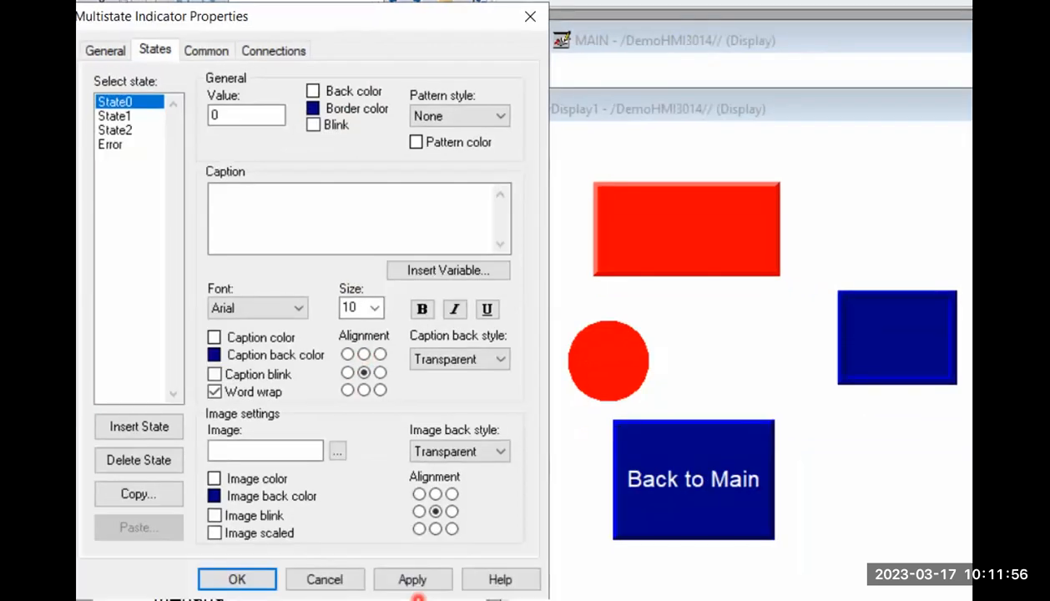
click(412, 580)
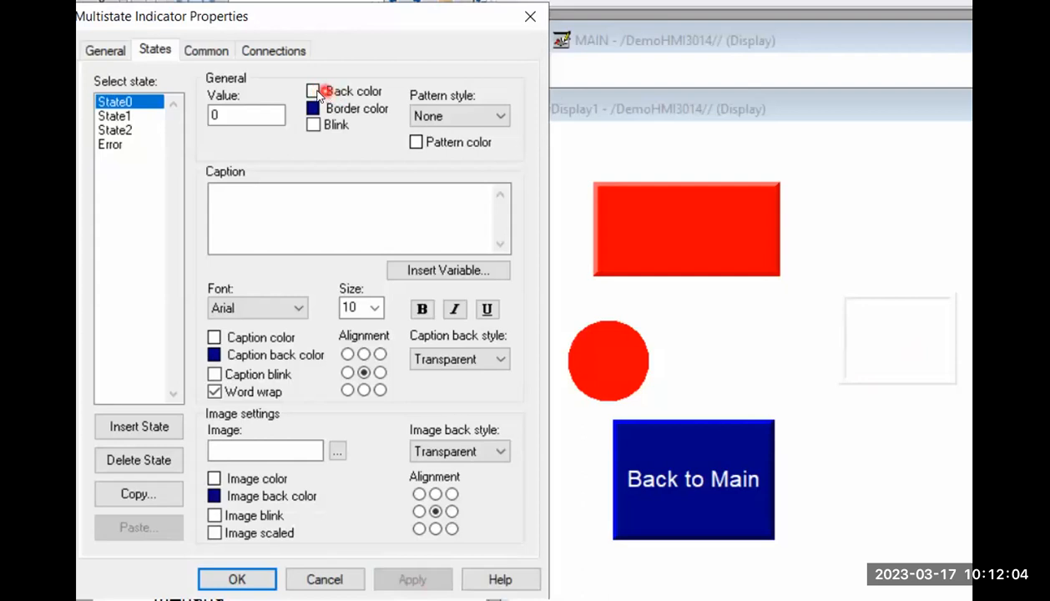
Step: Set the back color of the indicator's State1 to red and apply it
click(131, 116)
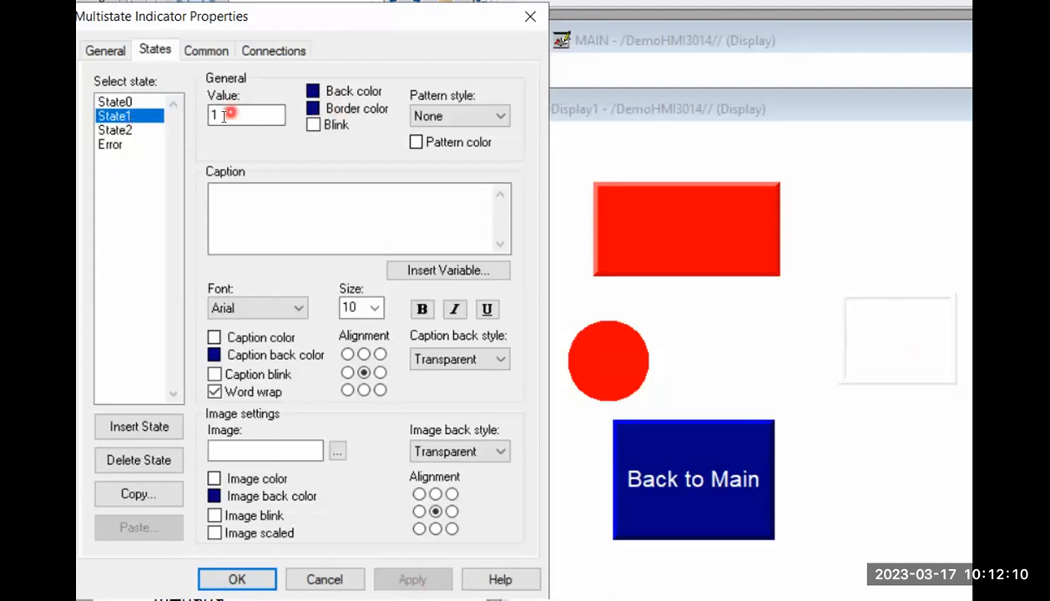
click(313, 91)
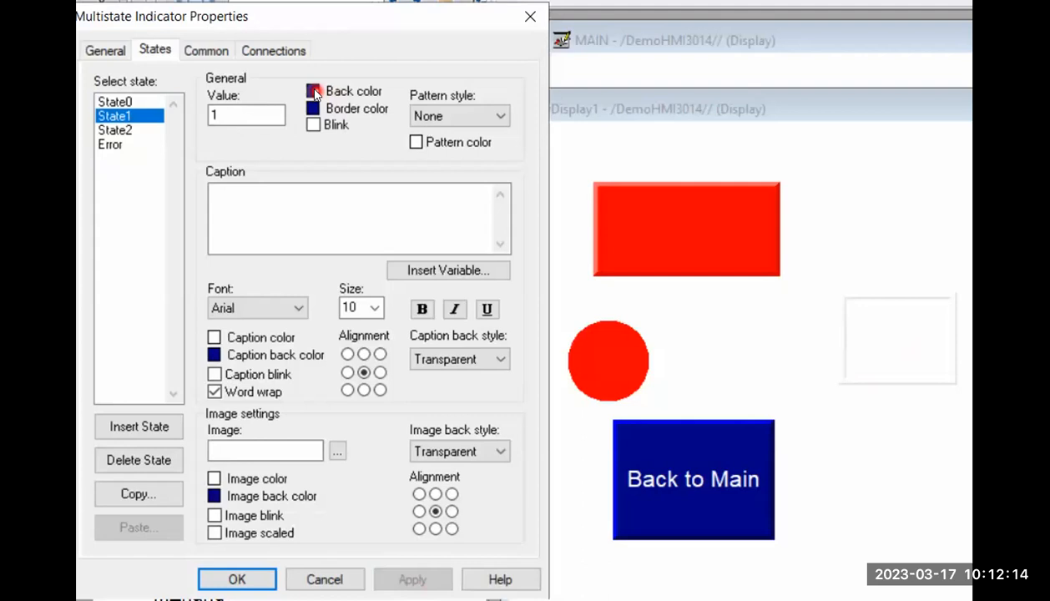
click(340, 91)
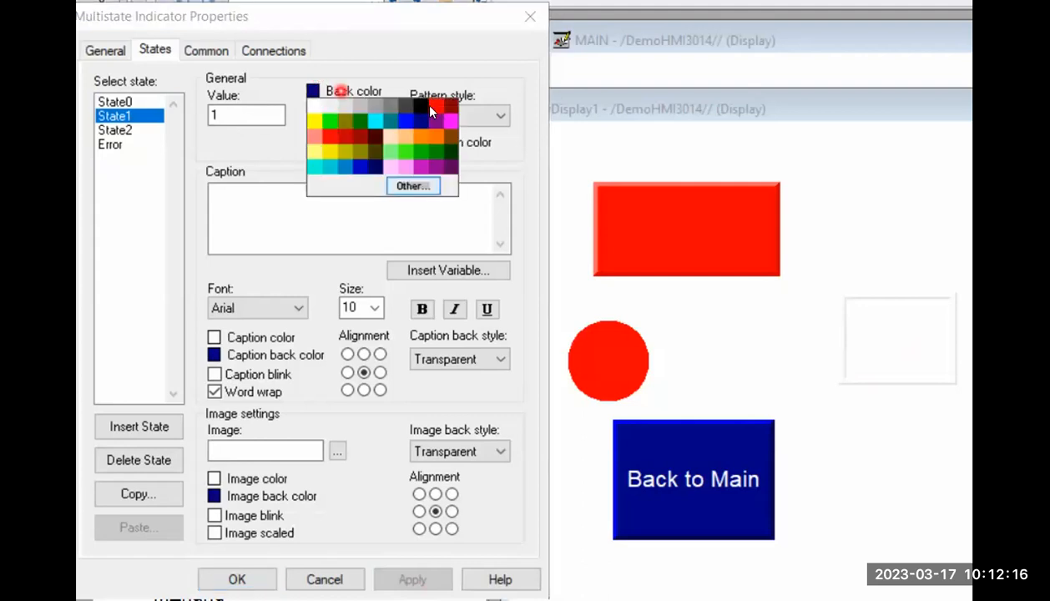
click(433, 109)
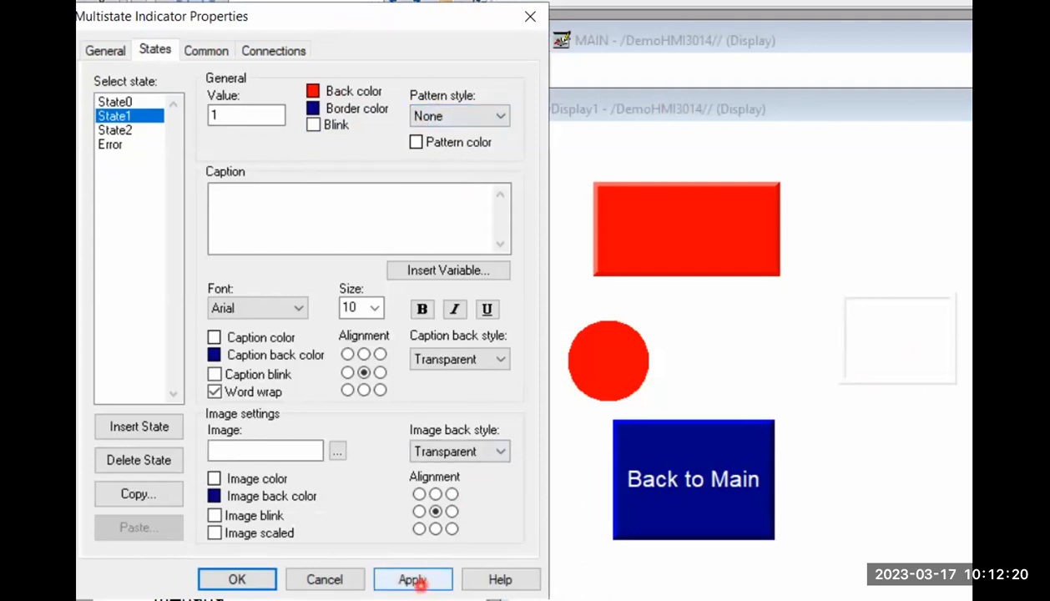
click(421, 576)
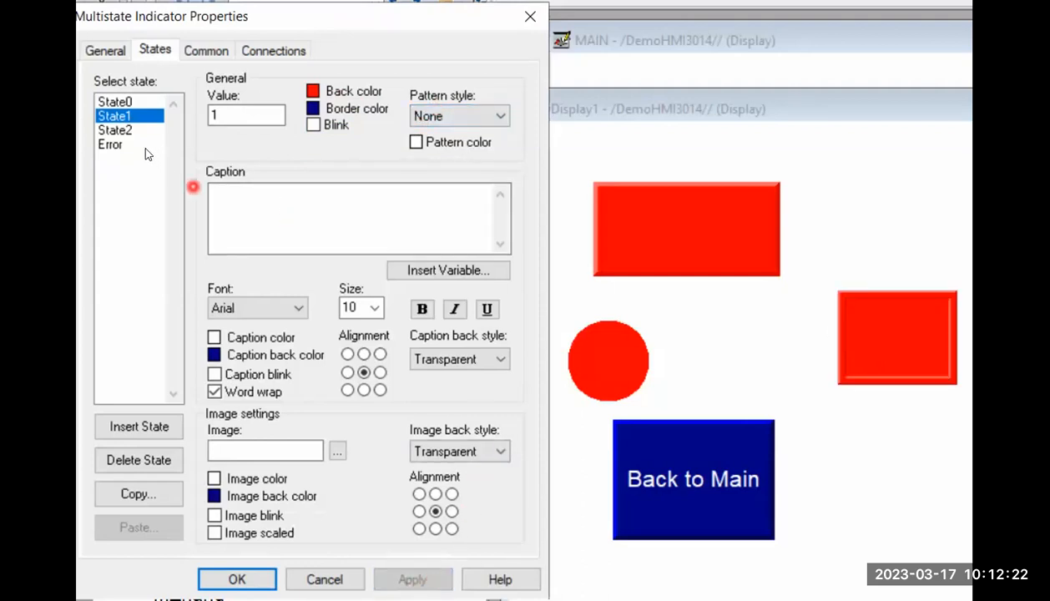
Step: Set the back color of the indicator's State2 to black and apply it
click(125, 130)
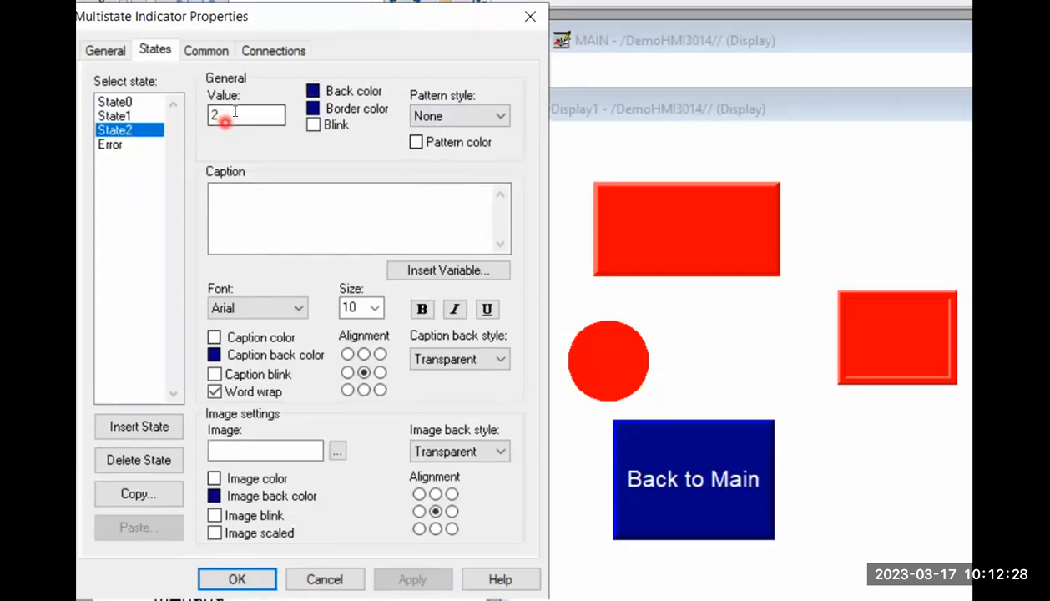
click(313, 90)
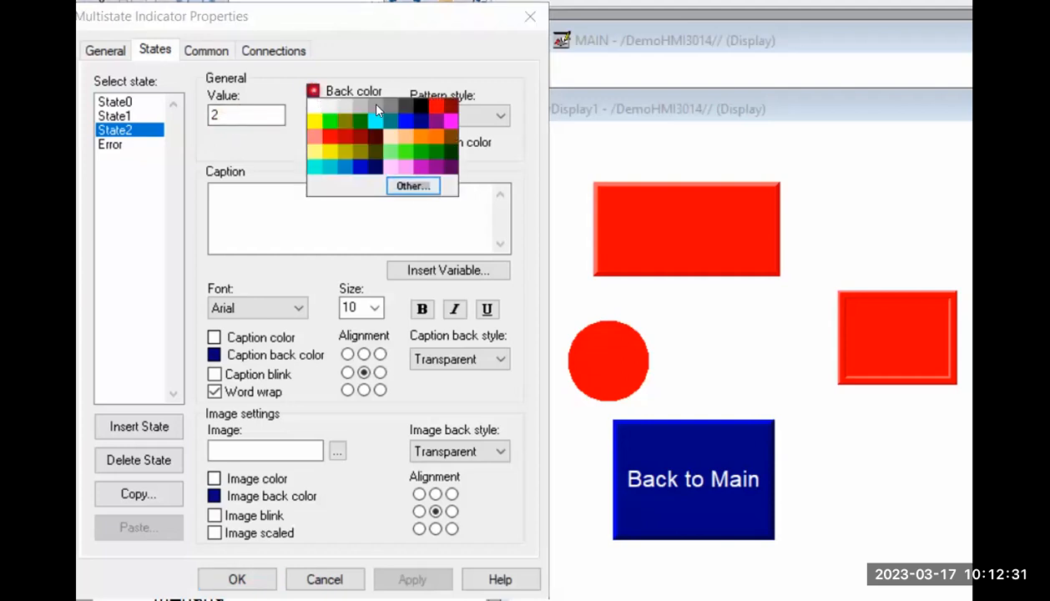
click(421, 107)
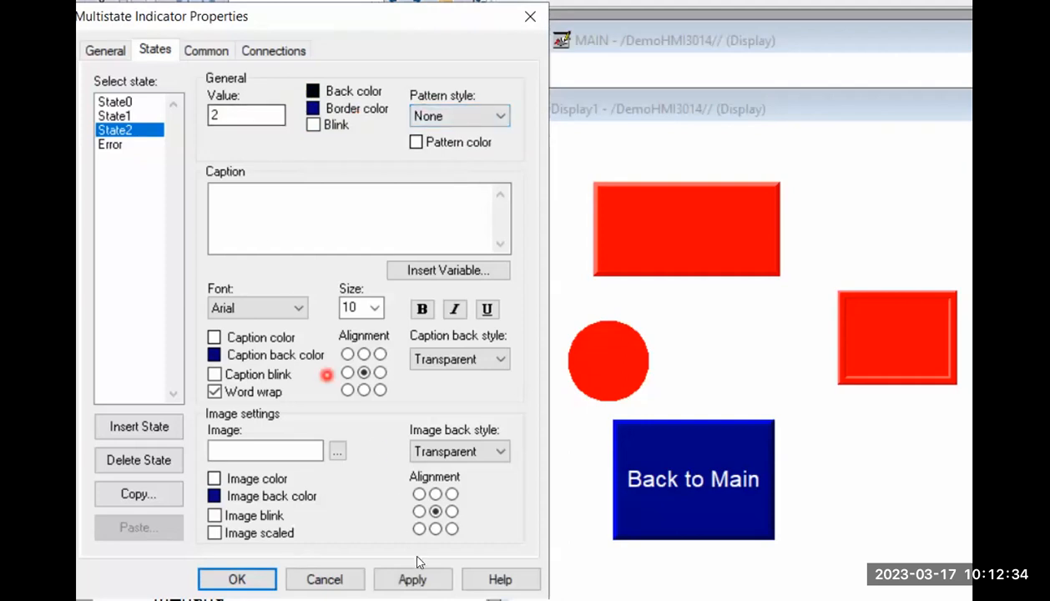
click(415, 572)
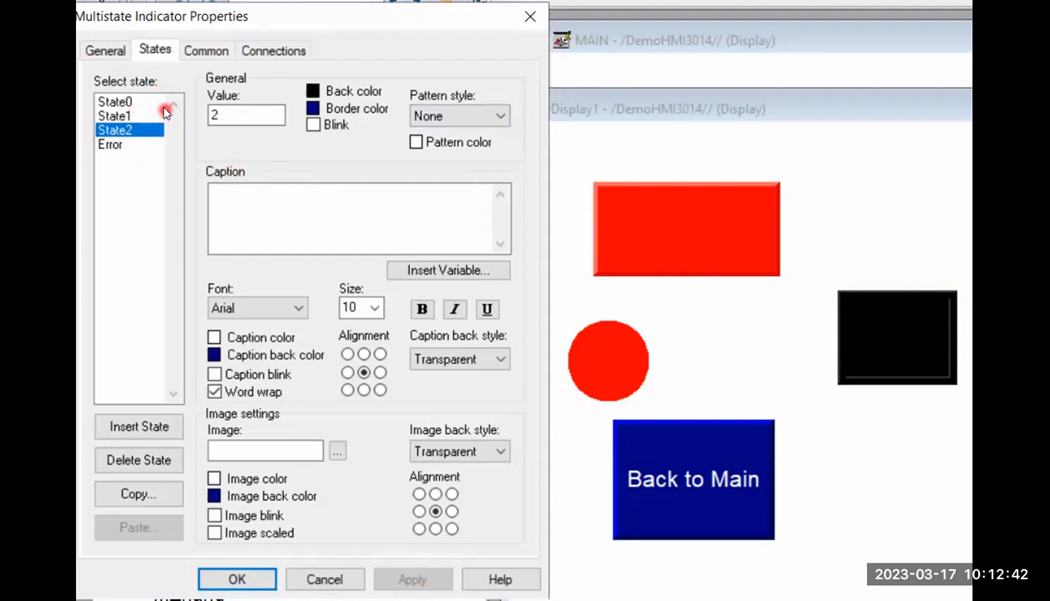
Step: Connect the indicator to the ValueA tag of Program:Lab1 under myPLC and accept its properties
click(276, 52)
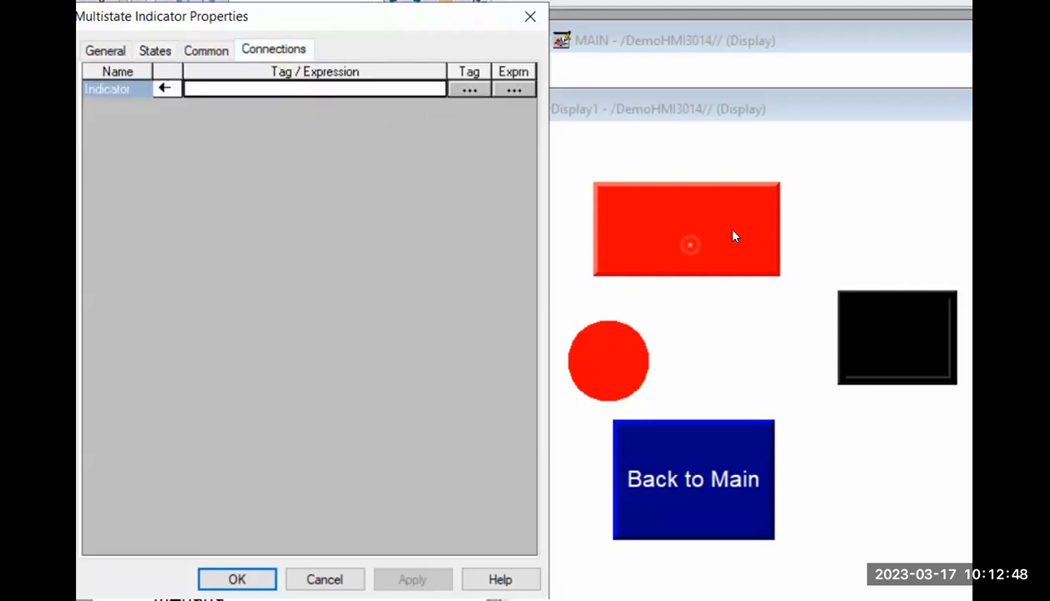
click(470, 91)
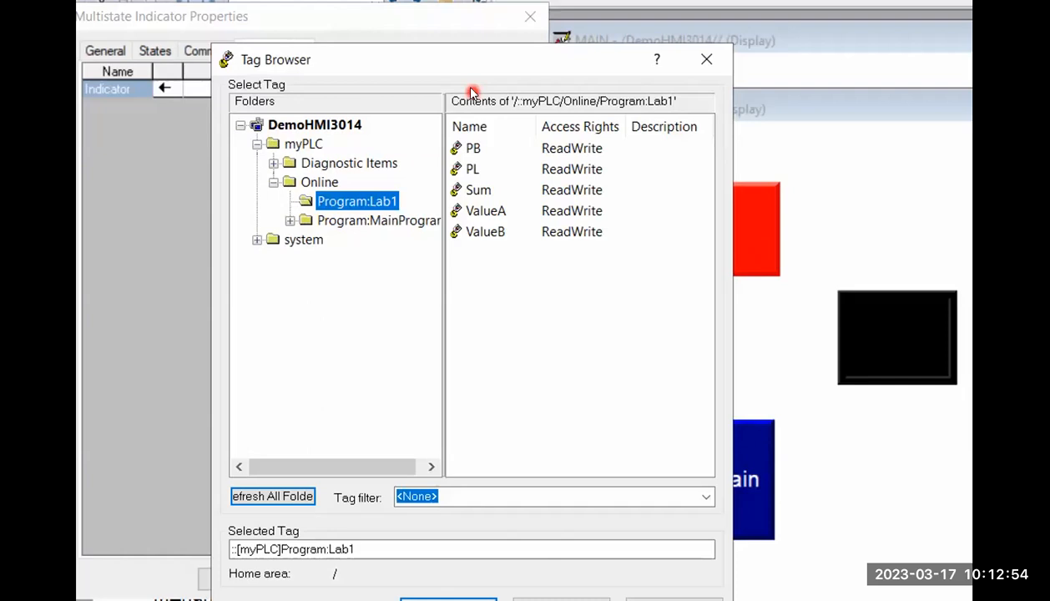
double_click(489, 216)
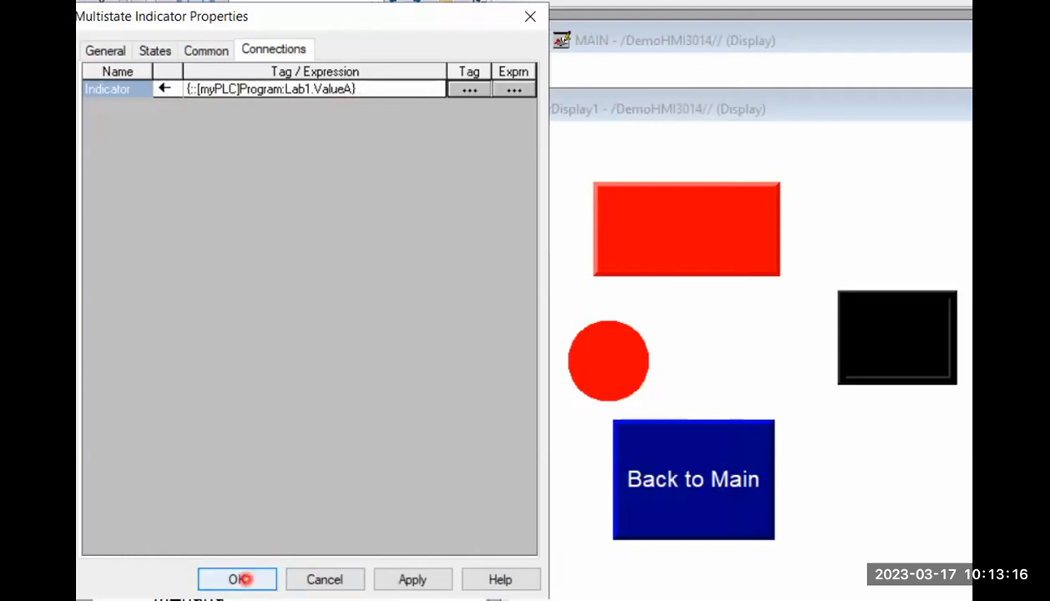
click(240, 578)
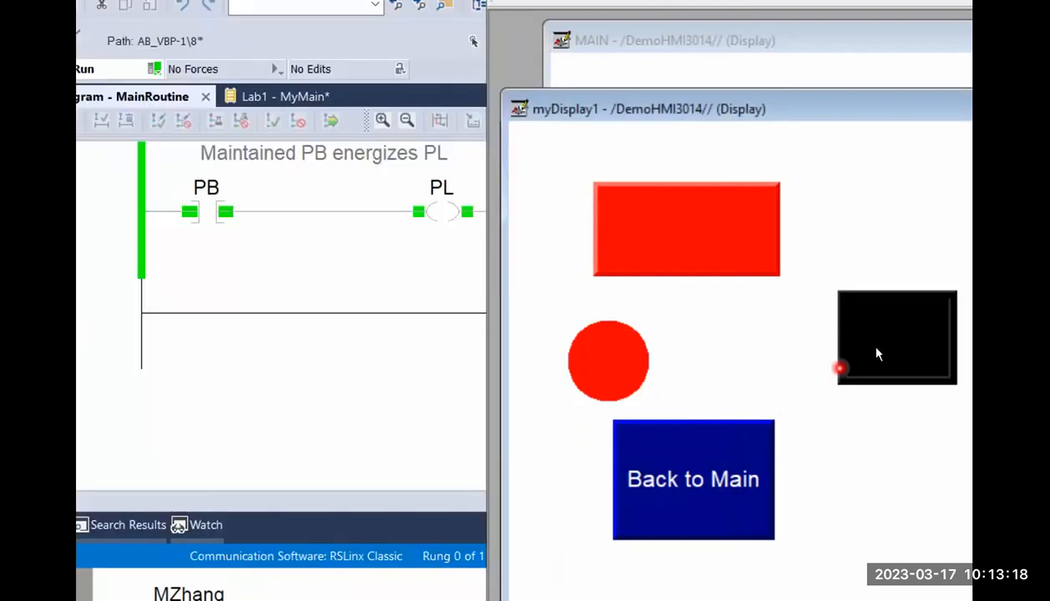
double_click(843, 355)
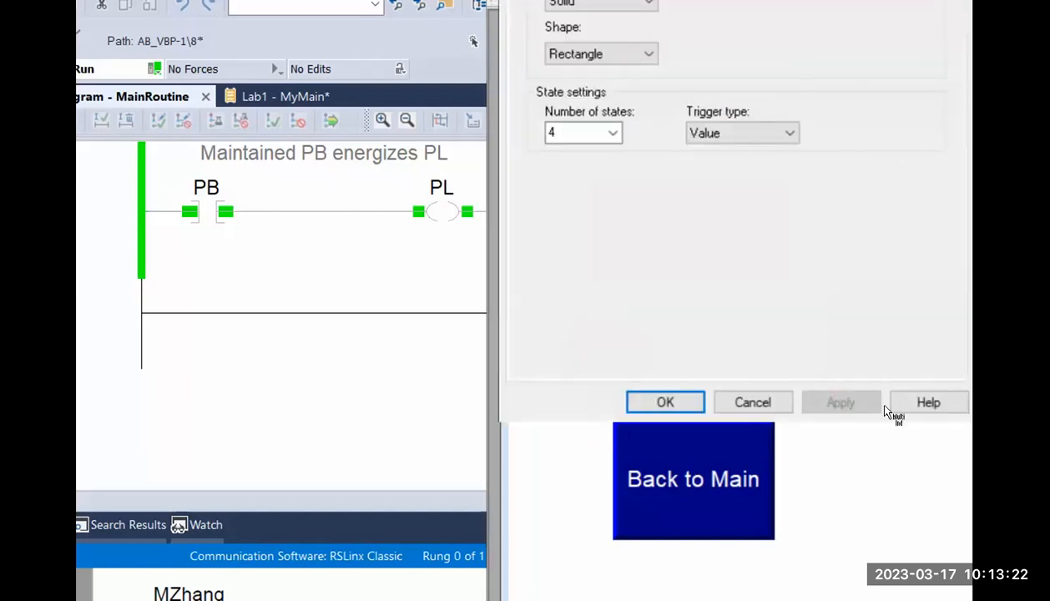
click(862, 388)
click(822, 353)
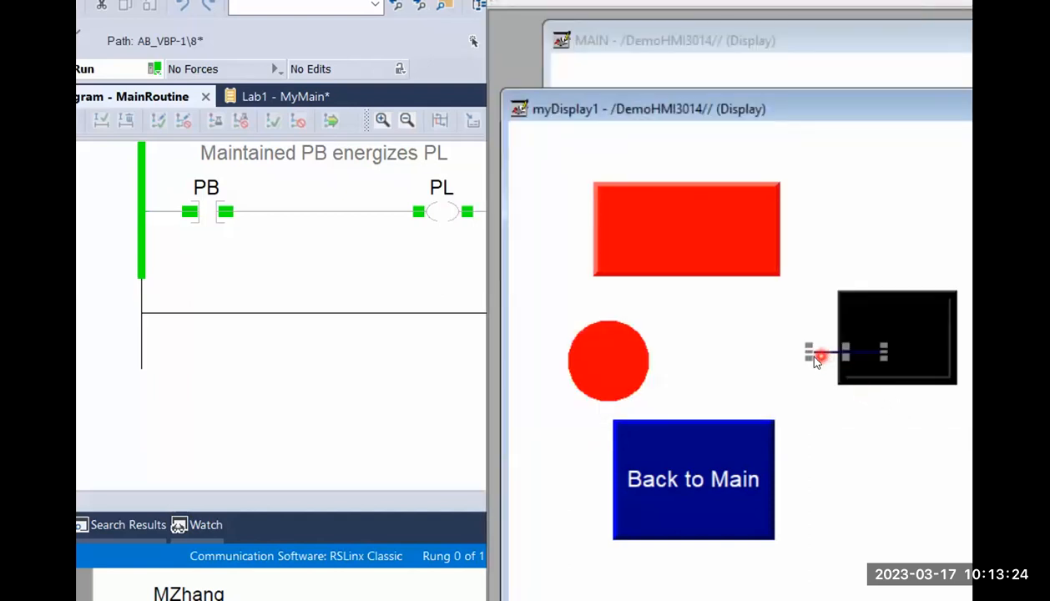
key(Delete)
Step: Move the rectangular multistate indicator closer to the round one on myDisplay1 and deselect it
drag(879, 342, 774, 350)
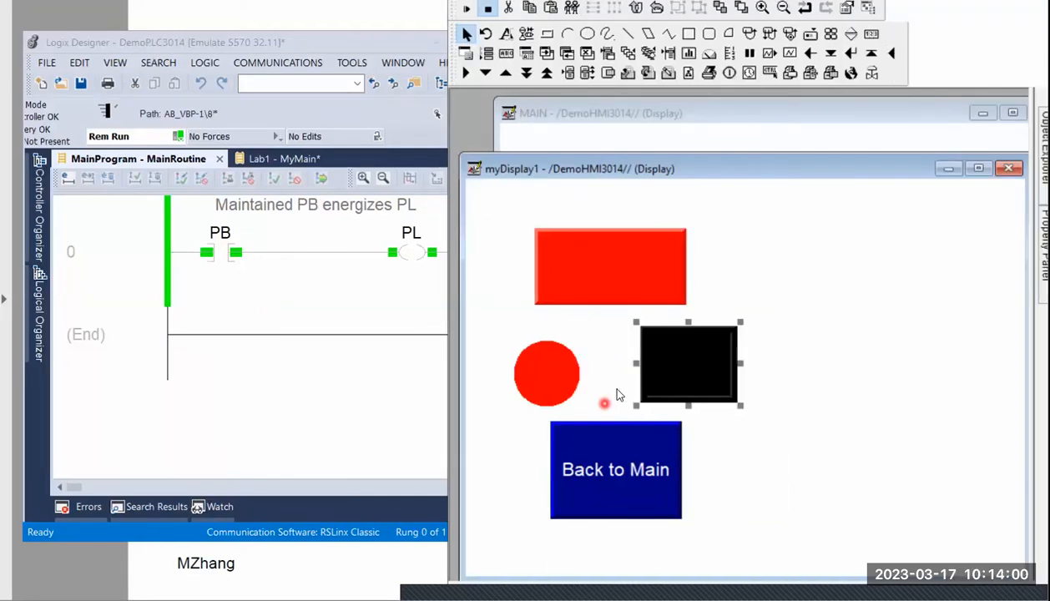
click(722, 387)
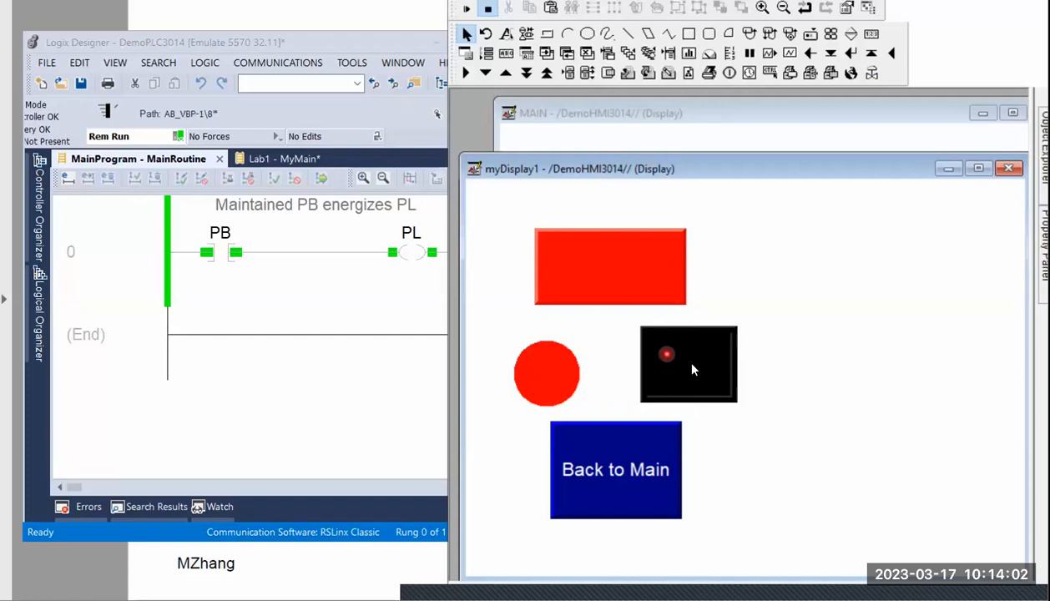
Step: Switch to Logix Designer and open the parameters and local tags of the Lab1 program
click(234, 43)
click(71, 230)
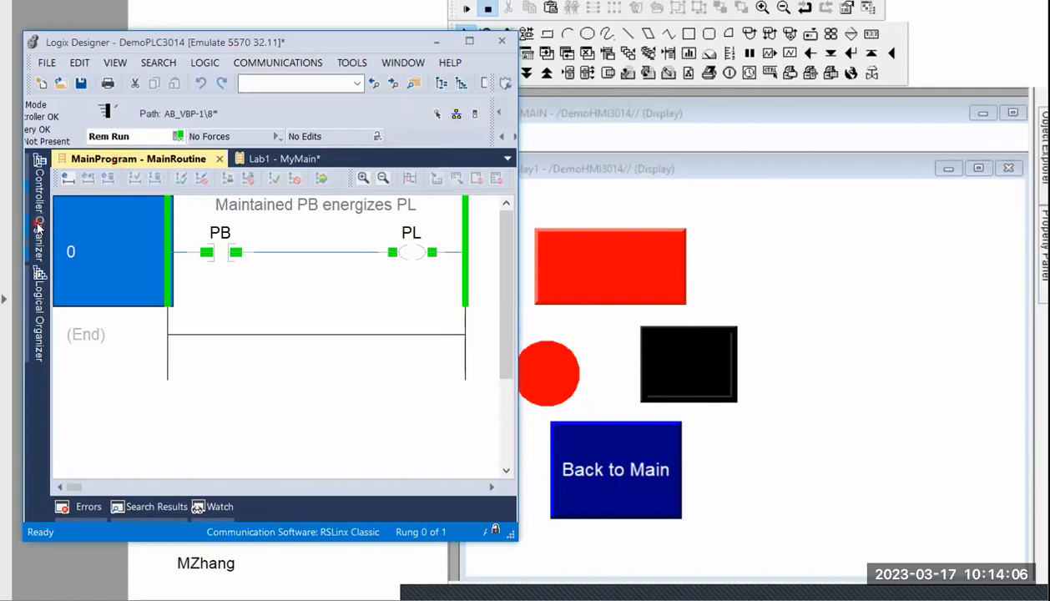
click(38, 227)
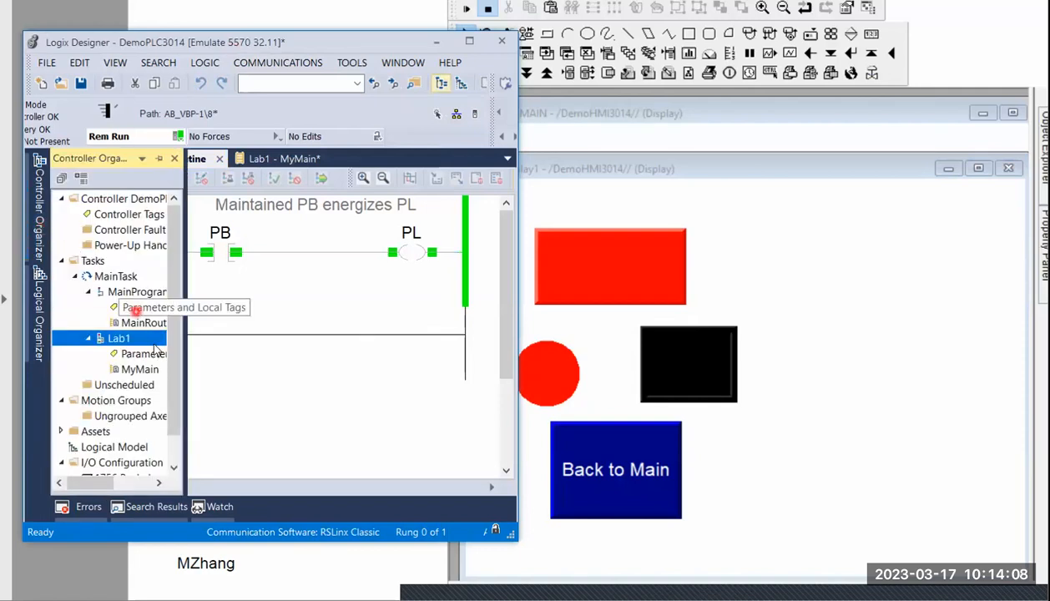
double_click(154, 356)
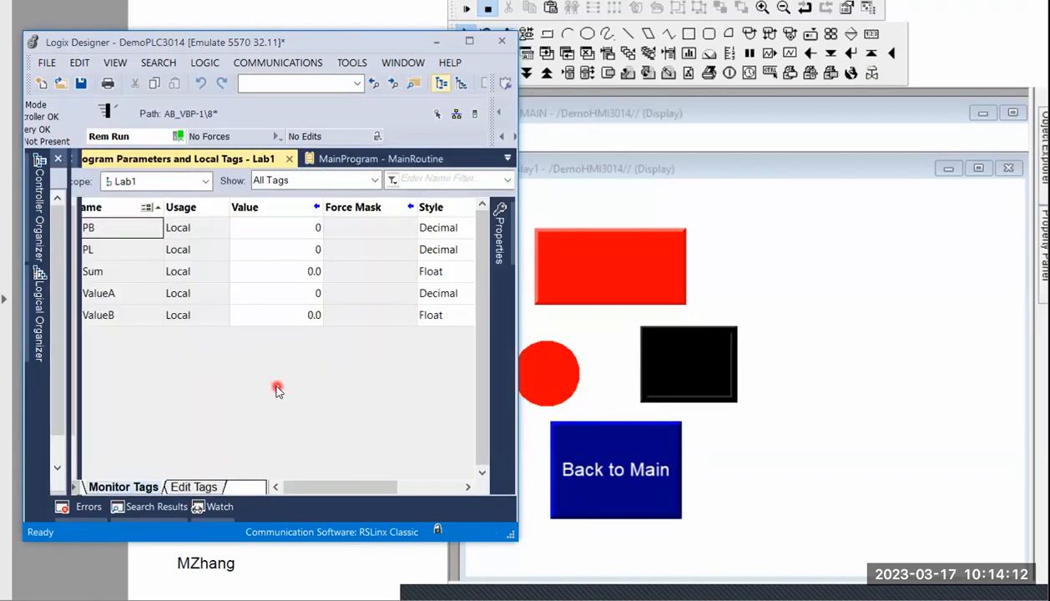
Step: Check the rectangular multistate indicator's tag connection on myDisplay1, leaving its properties as they are
double_click(714, 385)
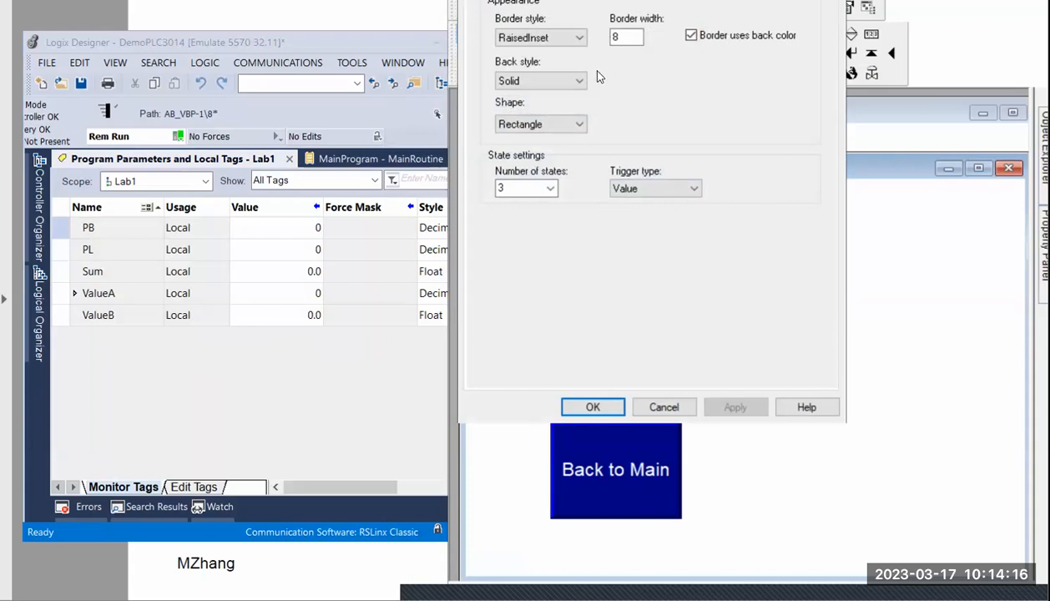
click(565, 99)
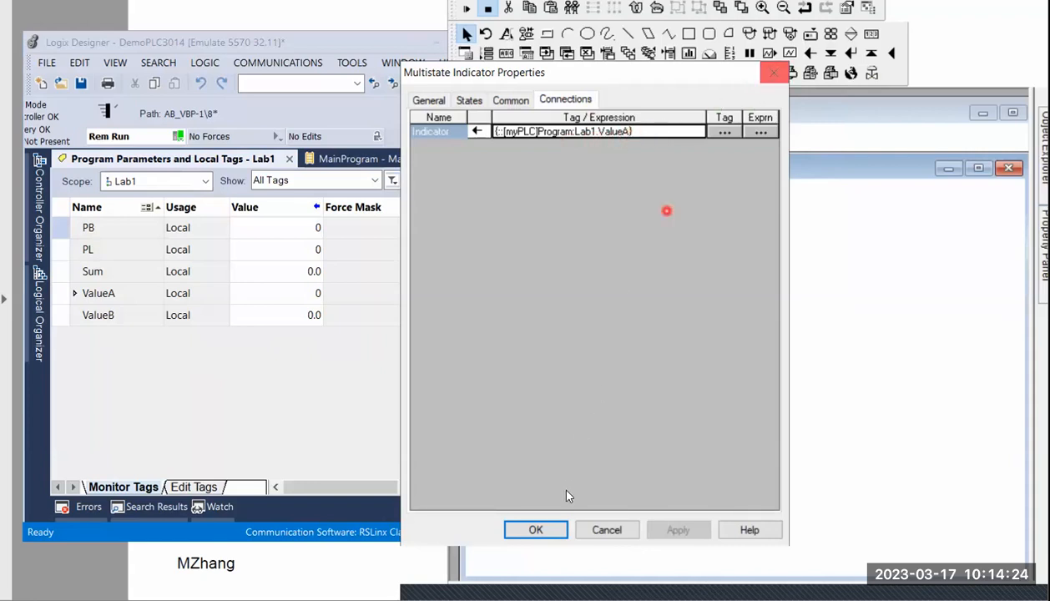
click(550, 531)
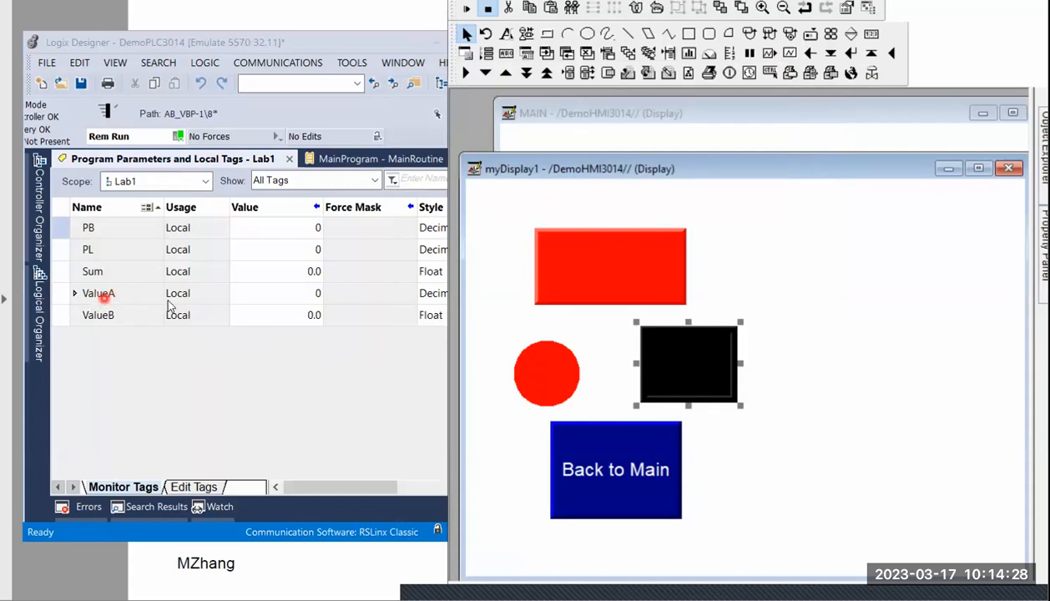
Step: Check the data type of the ValueA tag in the Lab1 tag list and return to the tag values
drag(309, 489, 314, 489)
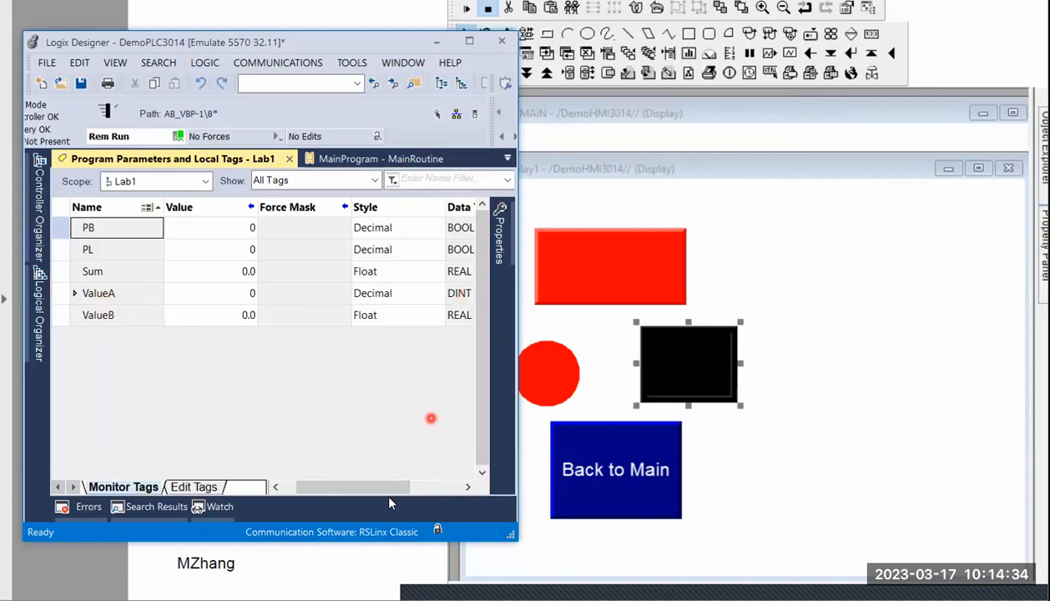
drag(394, 487, 395, 489)
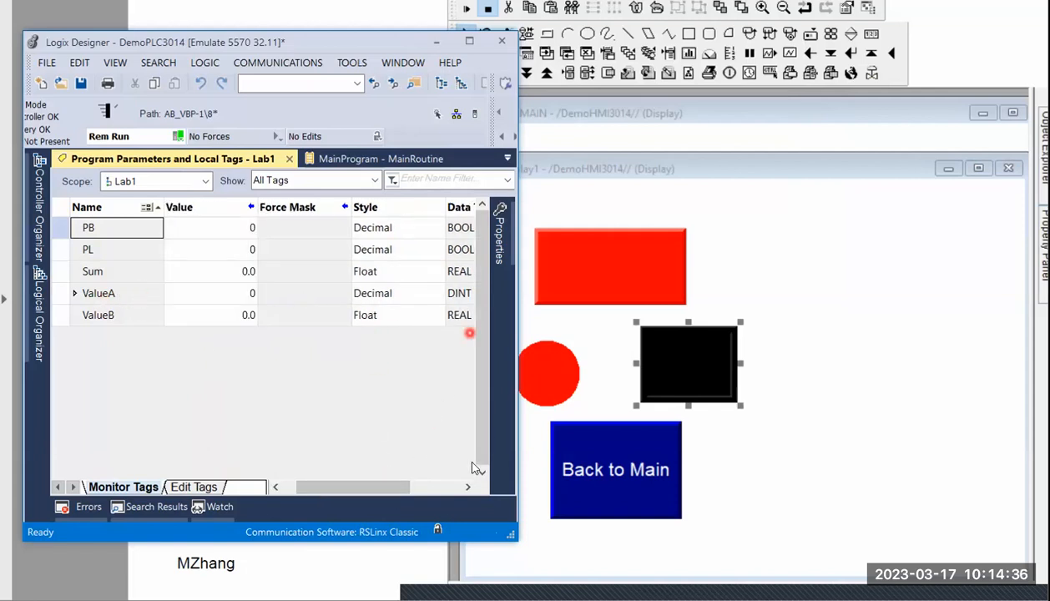
click(470, 489)
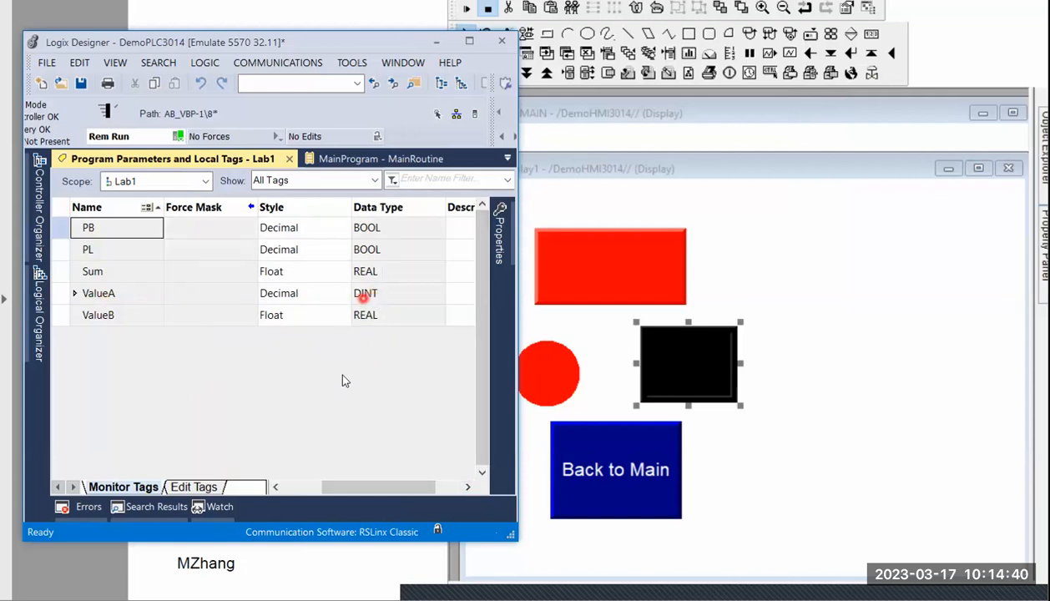
click(287, 489)
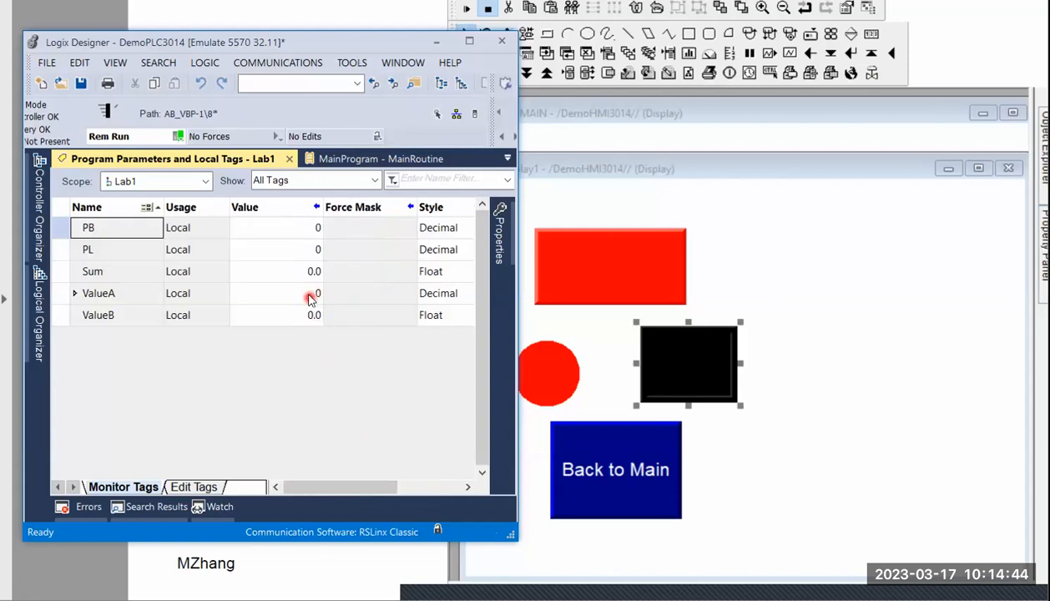
Step: Start the test run of myDisplay1 and set the Lab1 tag ValueA to 1 in Logix Designer
click(463, 11)
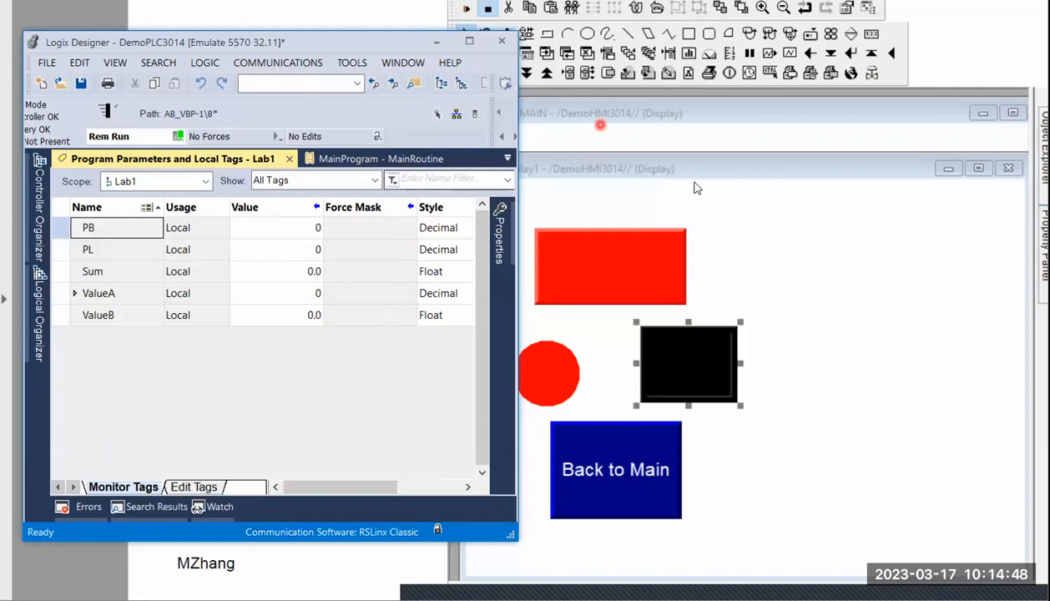
click(468, 12)
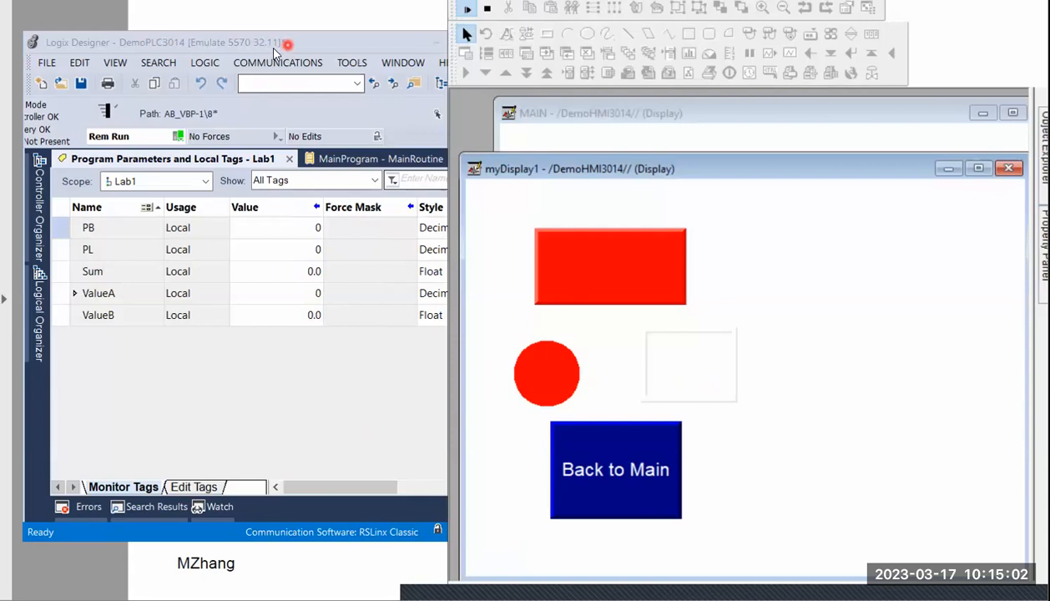
drag(280, 45, 266, 48)
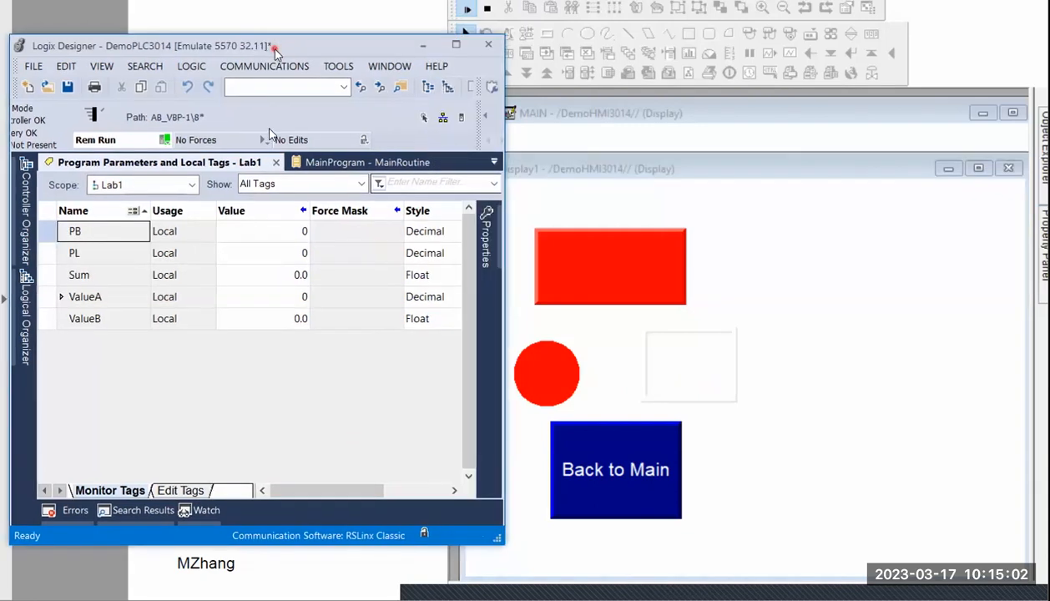
click(296, 296)
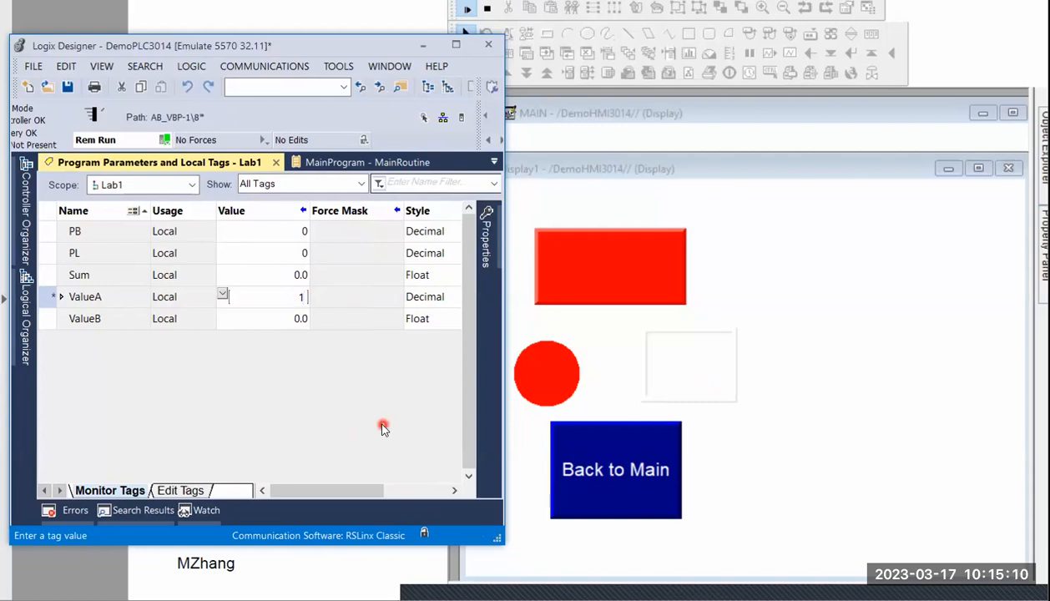
key(Return)
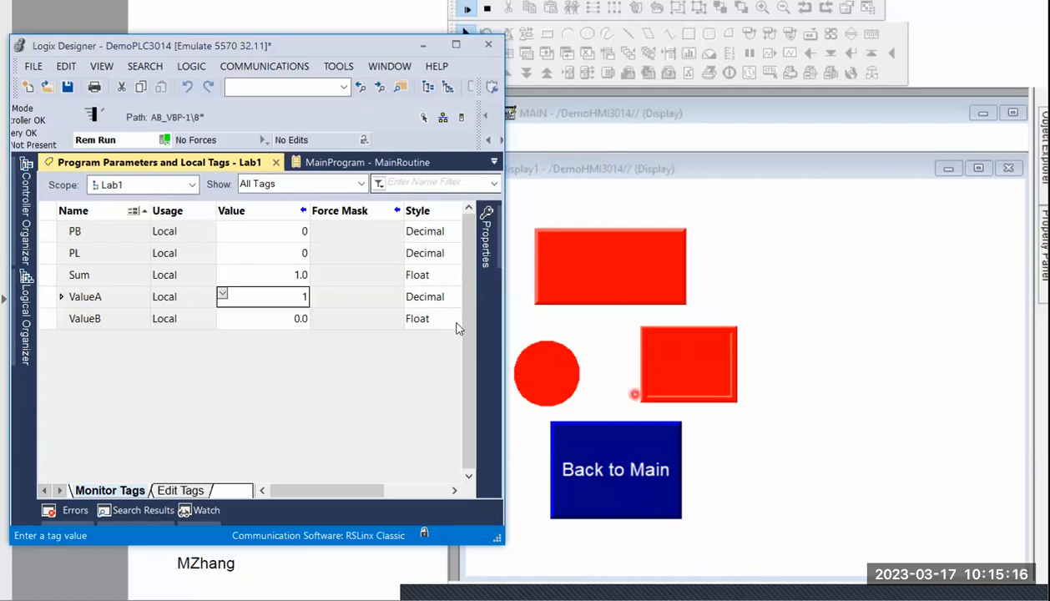
Step: Set the Lab1 tag ValueA to 2 to test the multistate indicator's third state
click(301, 298)
double_click(300, 297)
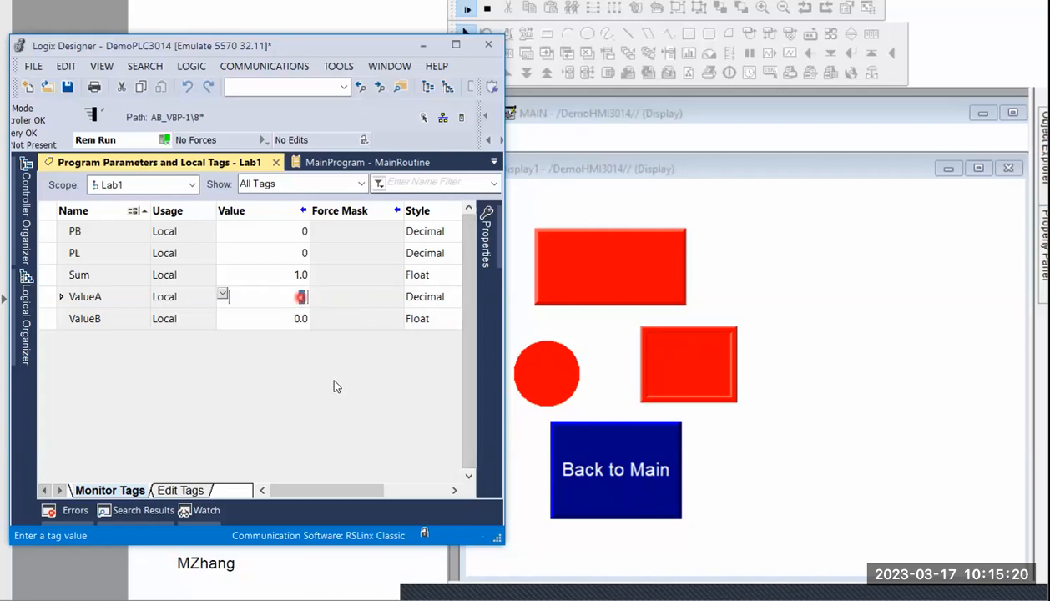
text(2)
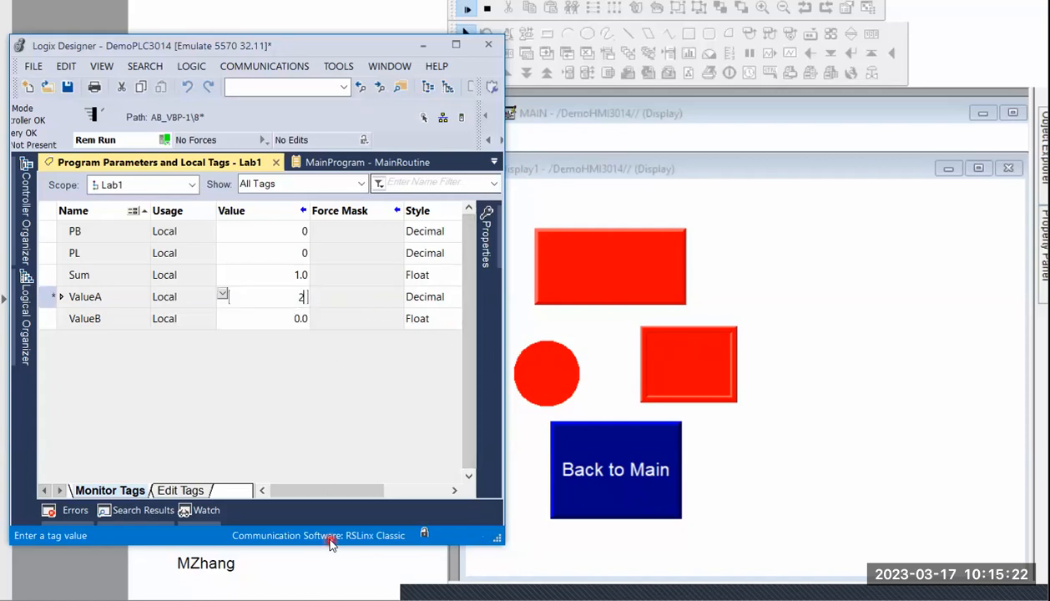
key(Return)
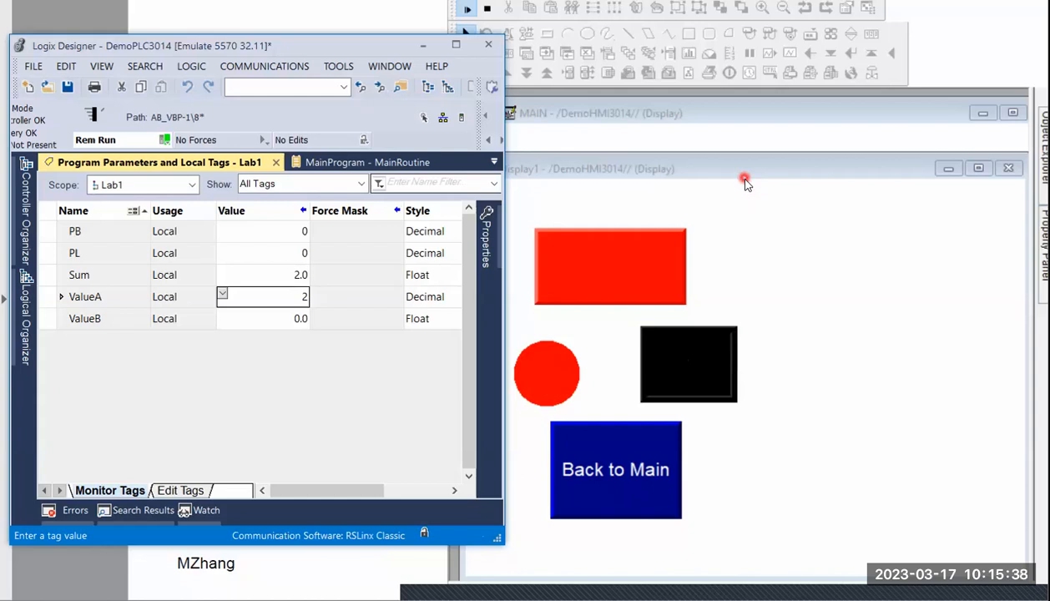
Step: Stop the test run of myDisplay1 and set the State2 value of the black rectangular multistate indicator to 10
click(487, 10)
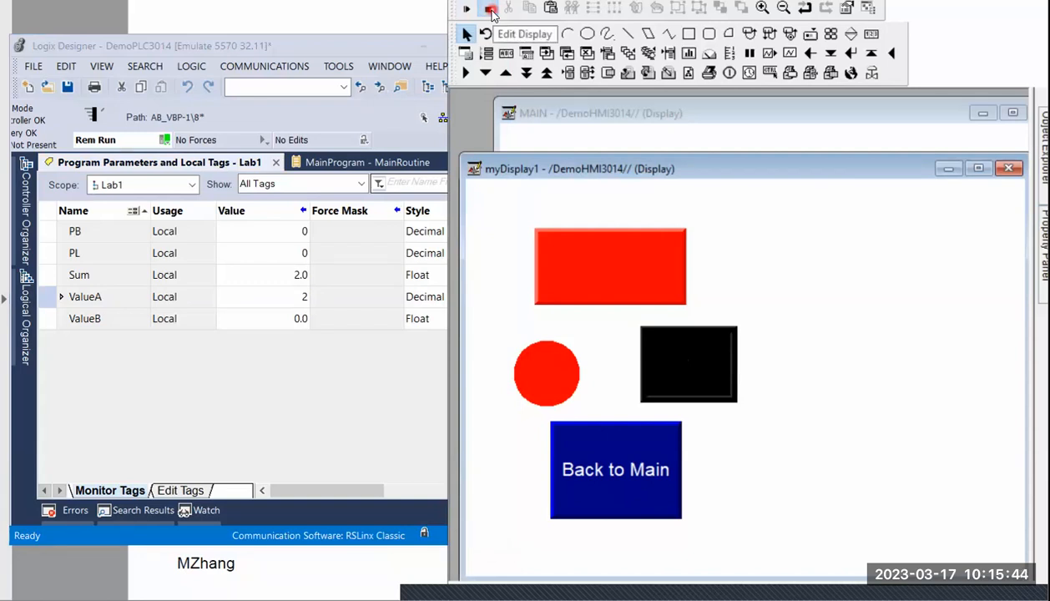
click(490, 10)
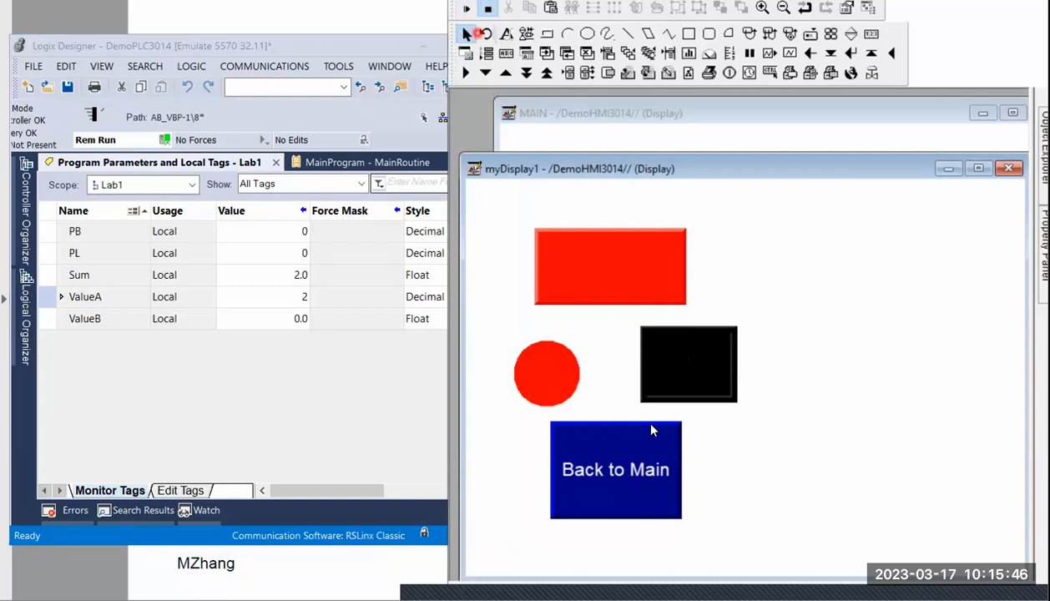
double_click(712, 376)
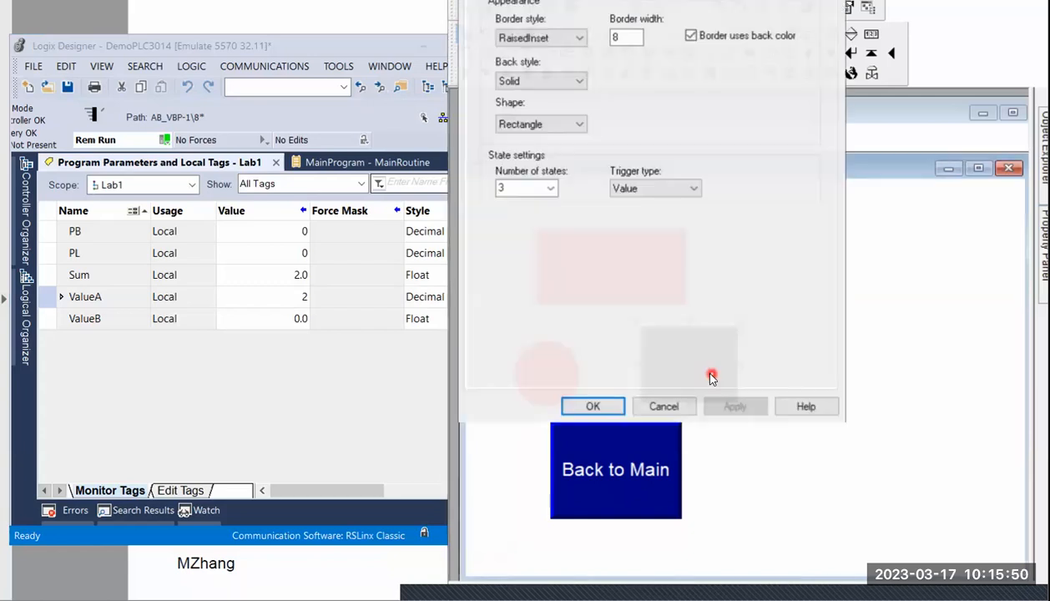
drag(665, 0, 500, 127)
click(360, 159)
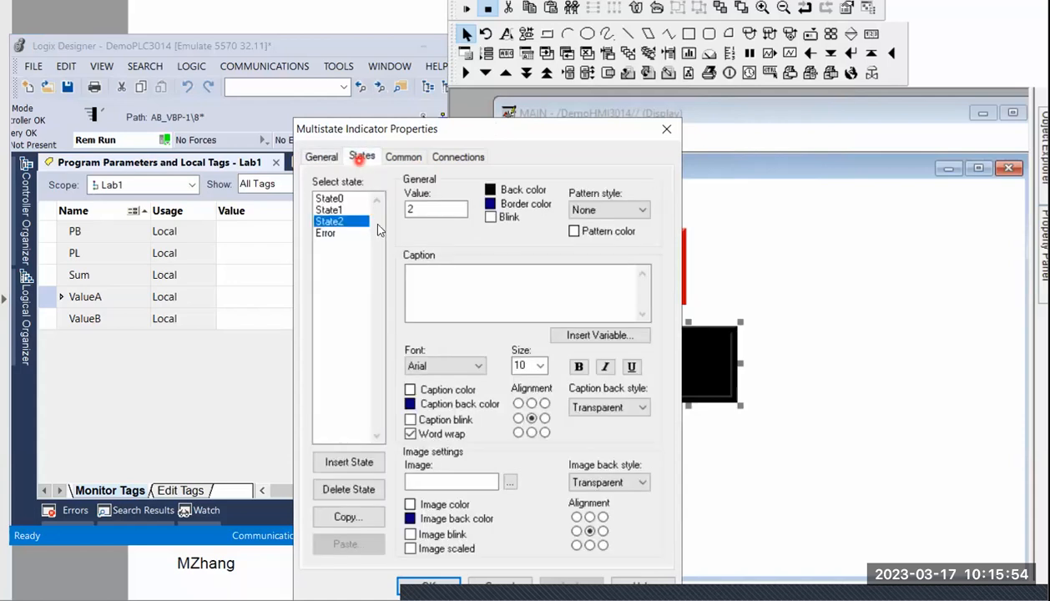
click(411, 214)
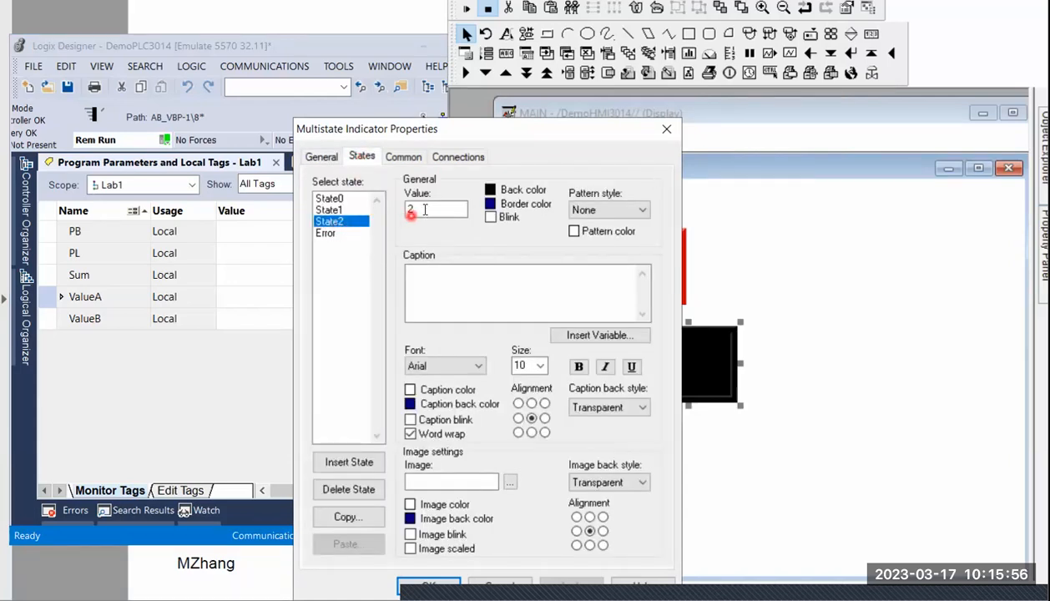
double_click(427, 210)
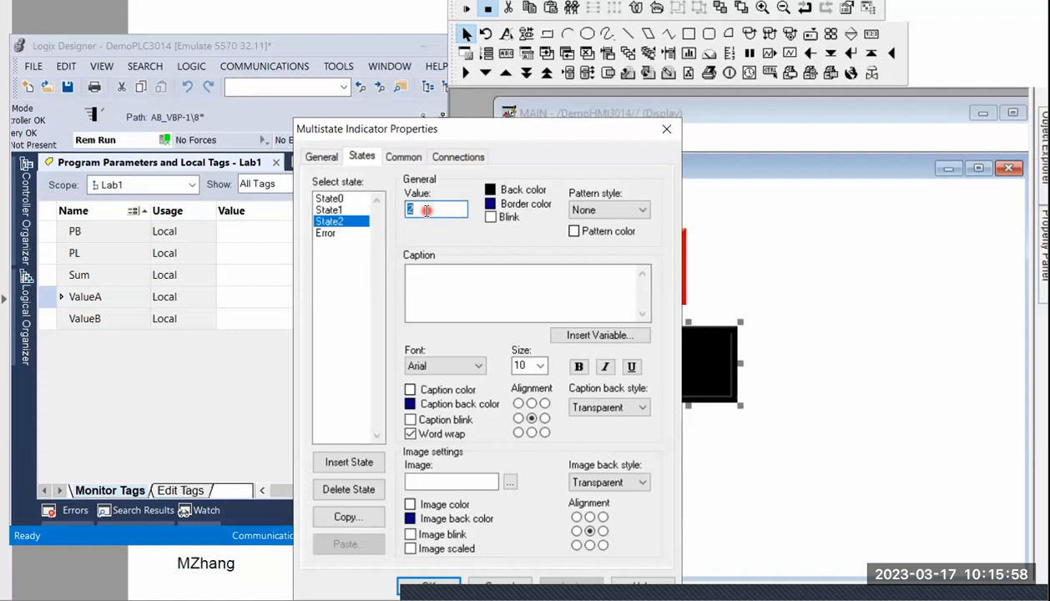
text(10)
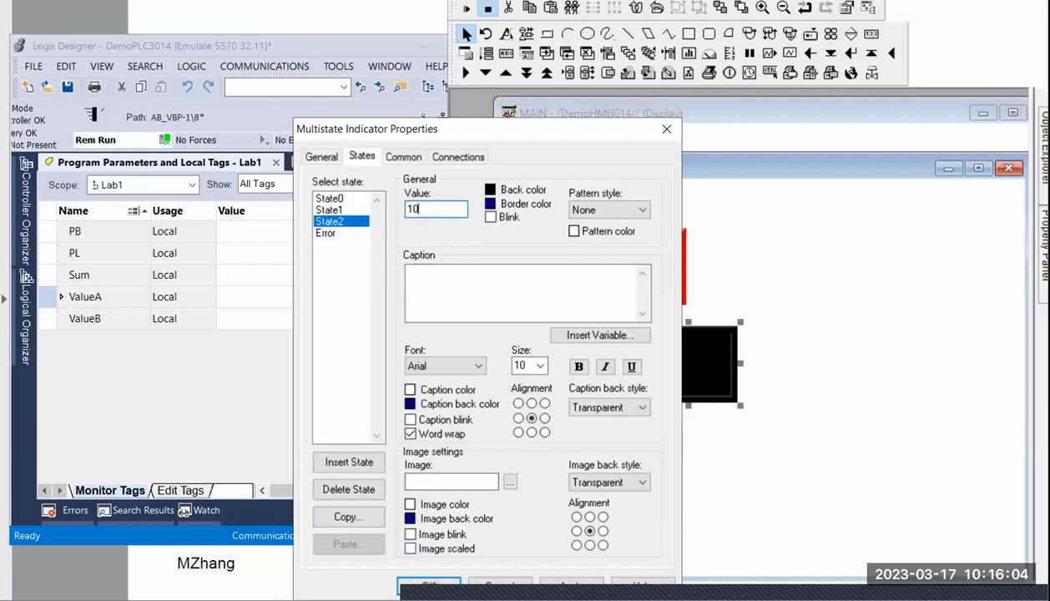
click(428, 586)
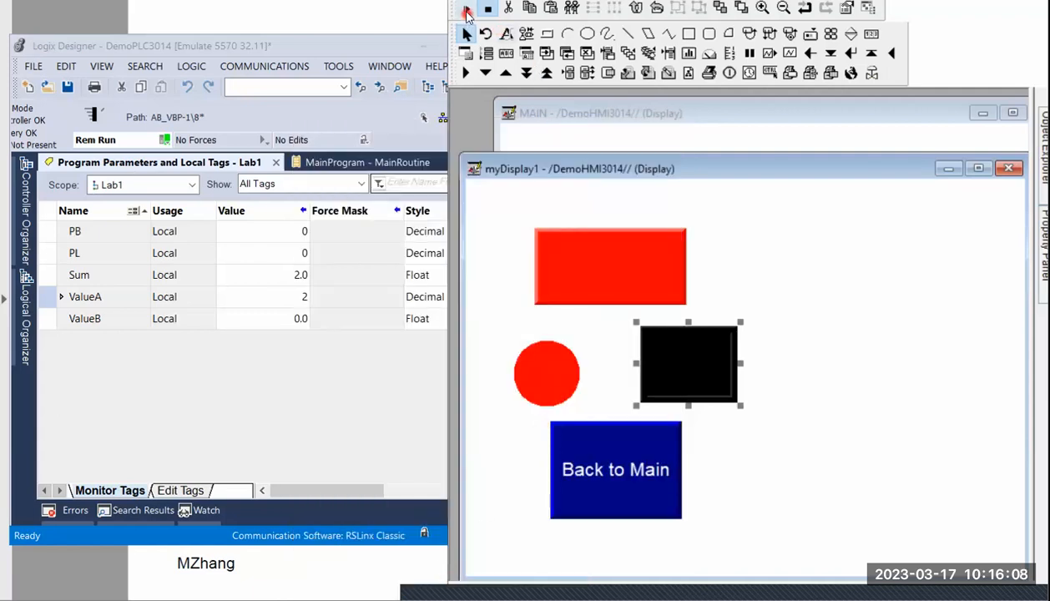
Step: Test-run myDisplay1 again and set the Lab1 tag ValueA to 10 in Logix Designer
click(467, 9)
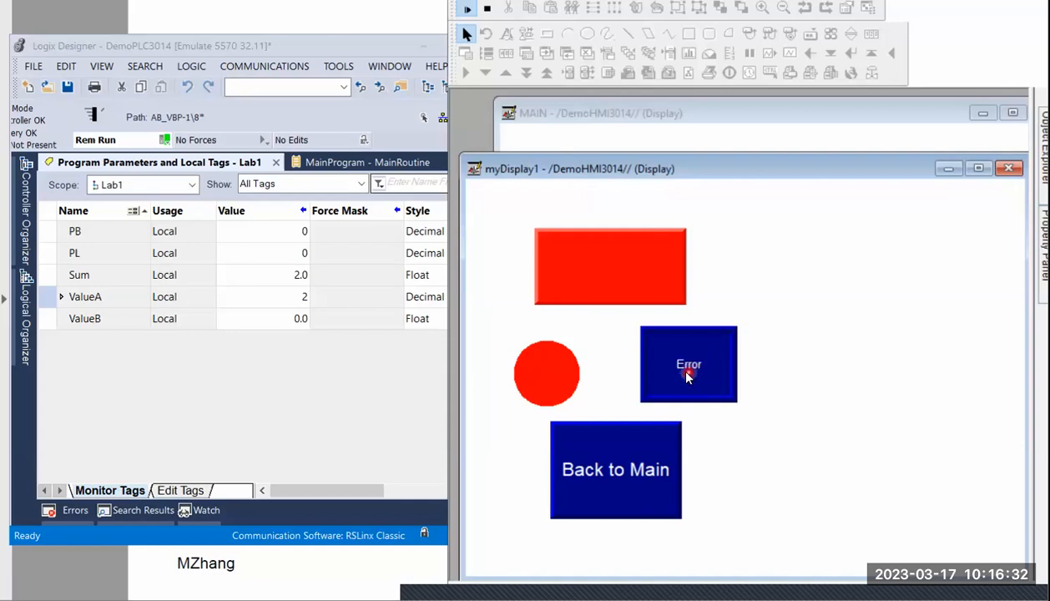
click(301, 296)
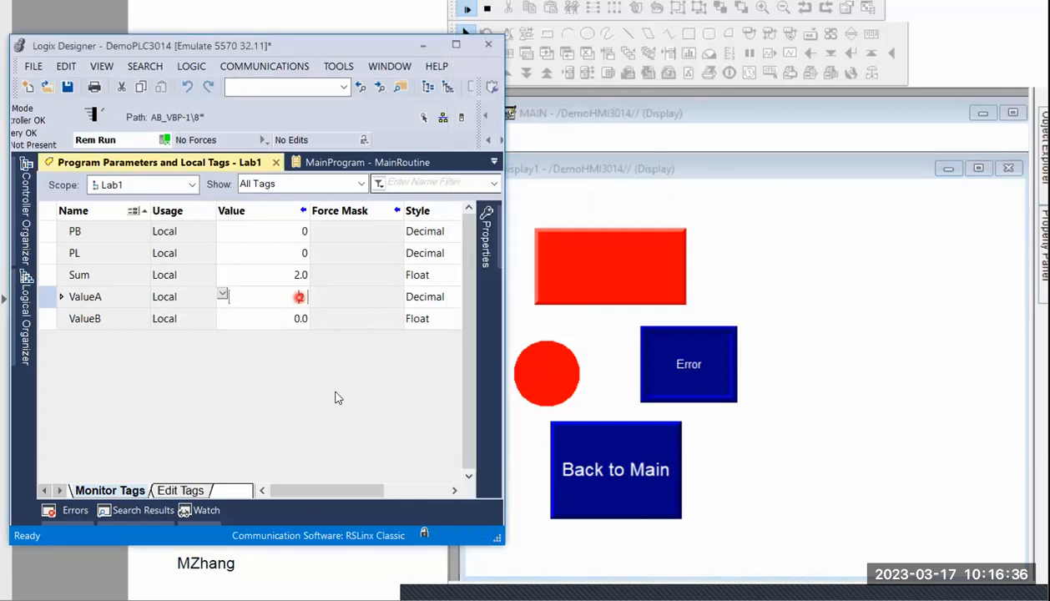
double_click(301, 297)
text(10)
key(Return)
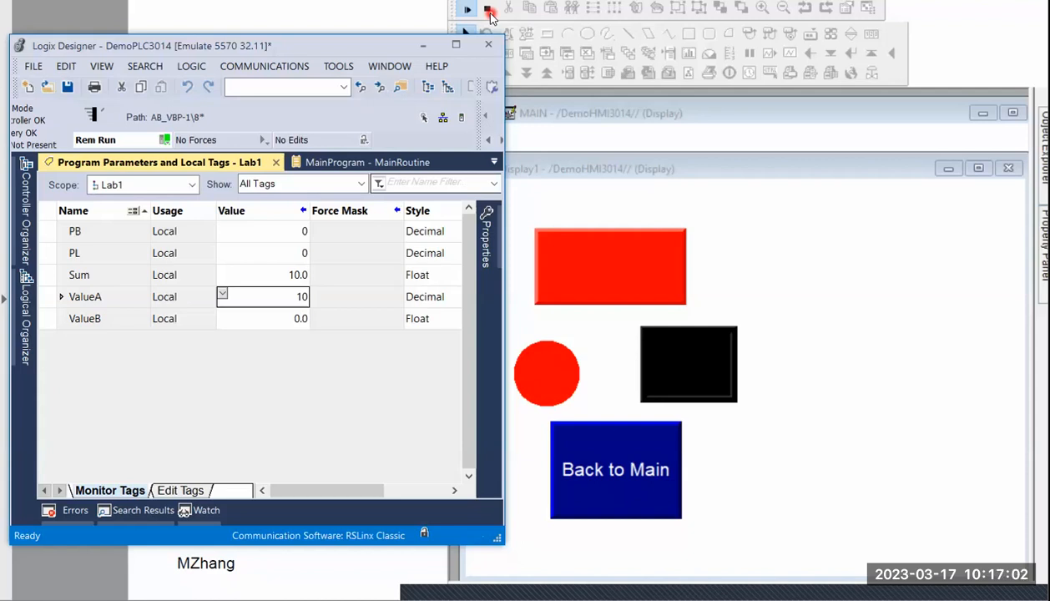
click(576, 594)
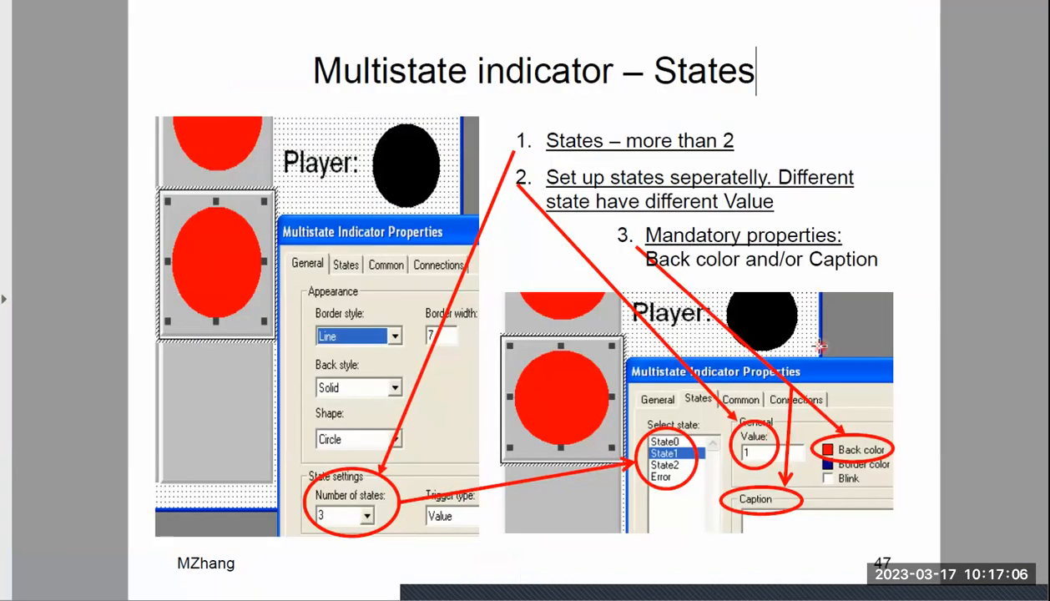
key(Right)
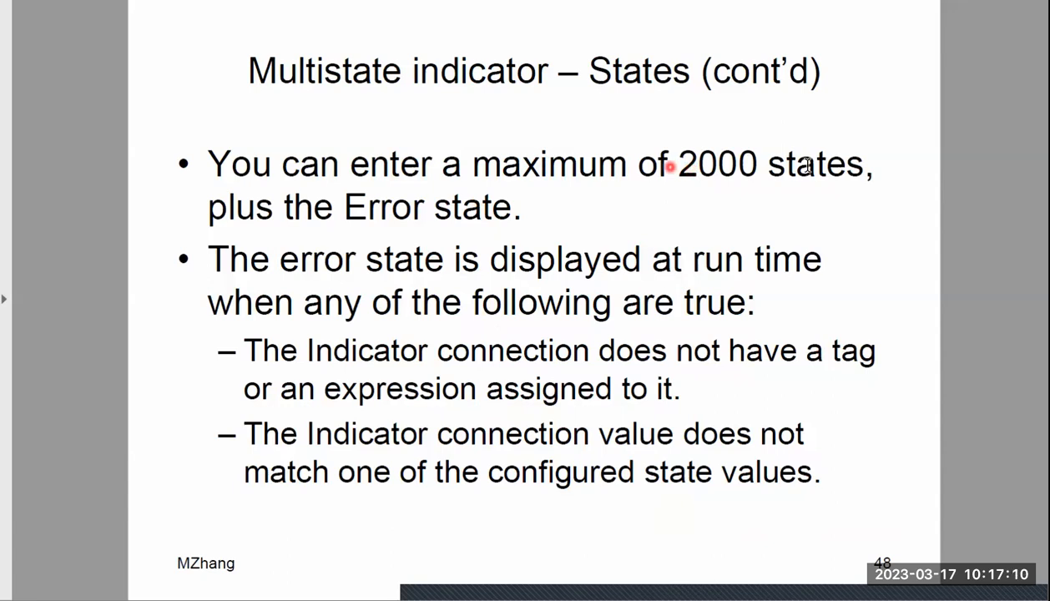
drag(672, 165, 863, 167)
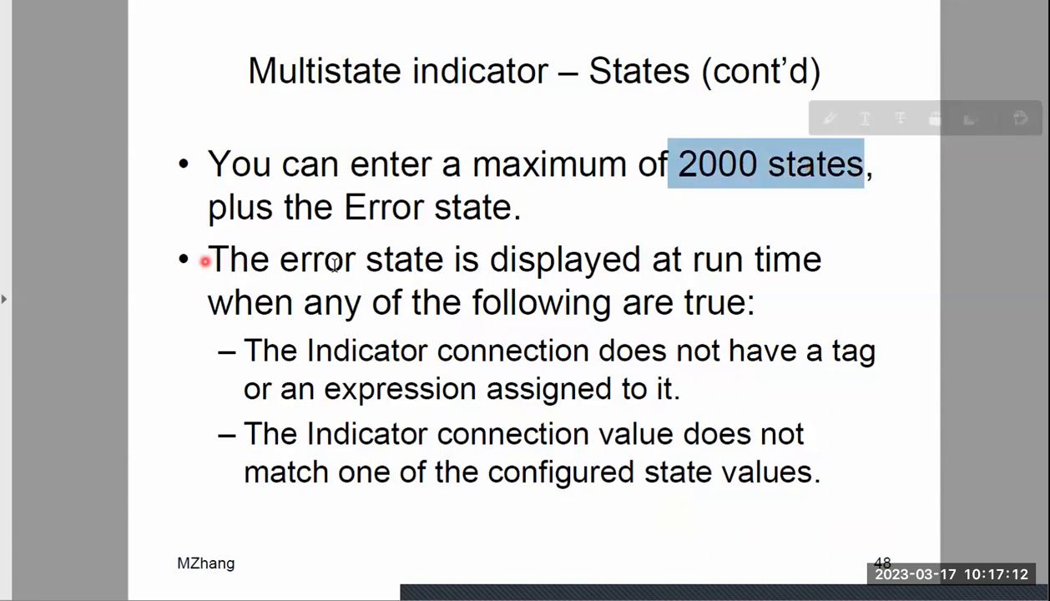
drag(205, 258, 480, 269)
mouse_move(583, 275)
mouse_down()
mouse_move(772, 275)
mouse_move(775, 288)
mouse_up()
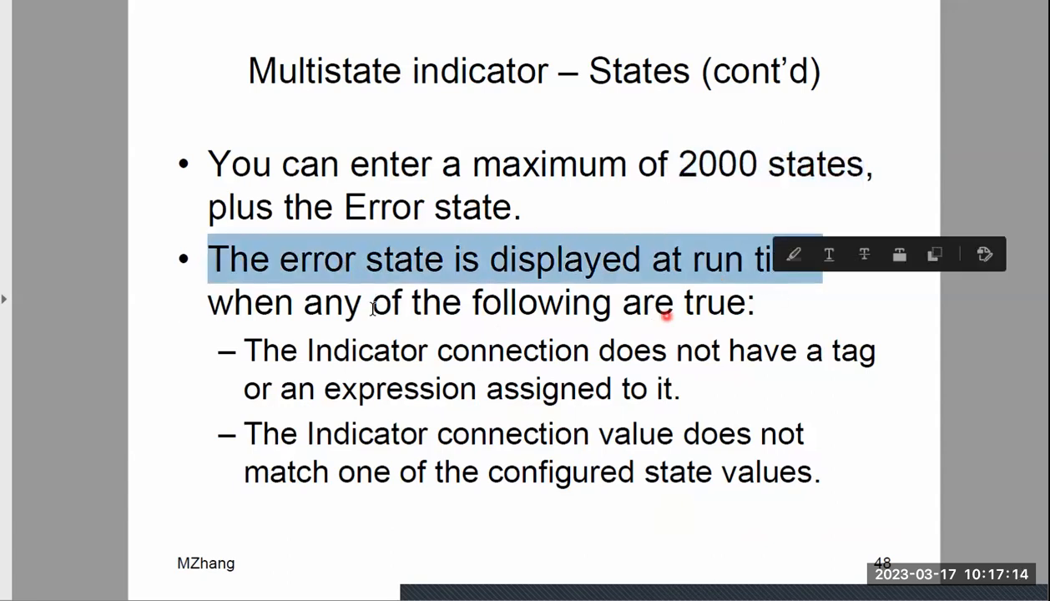
drag(306, 352, 861, 369)
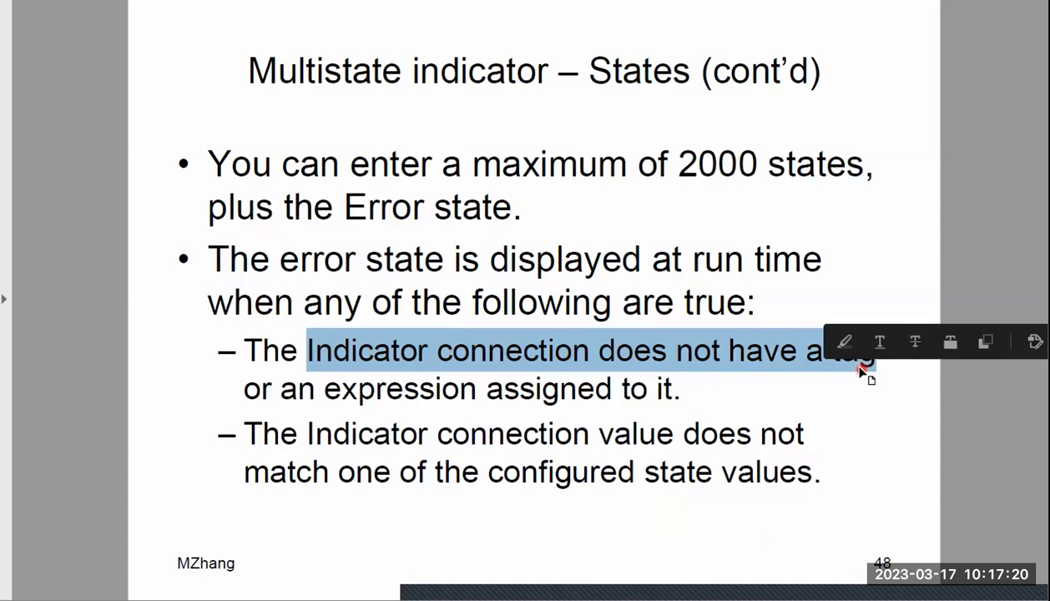
click(307, 442)
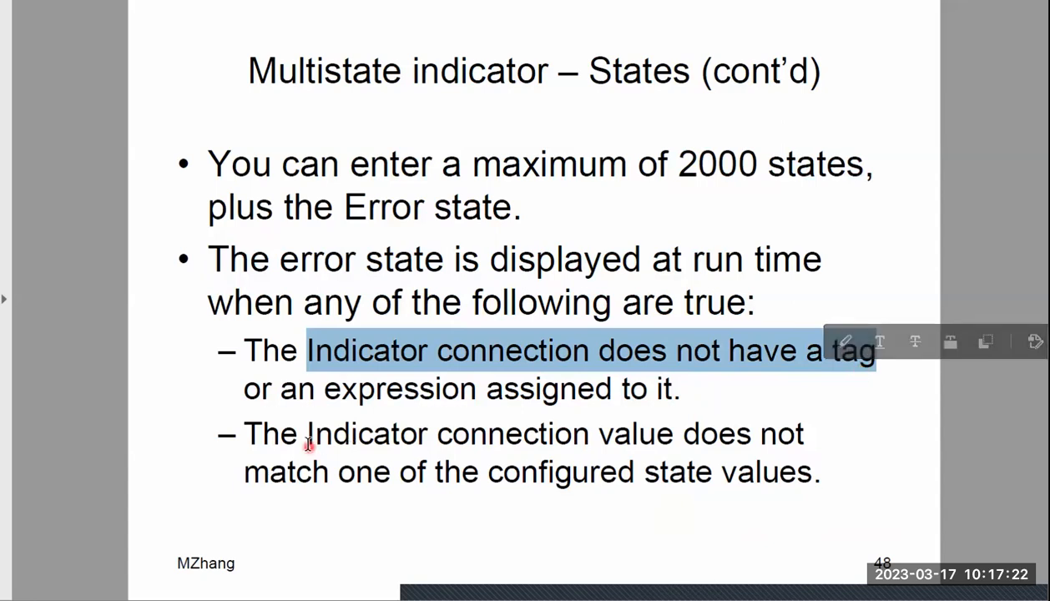
drag(309, 442, 813, 489)
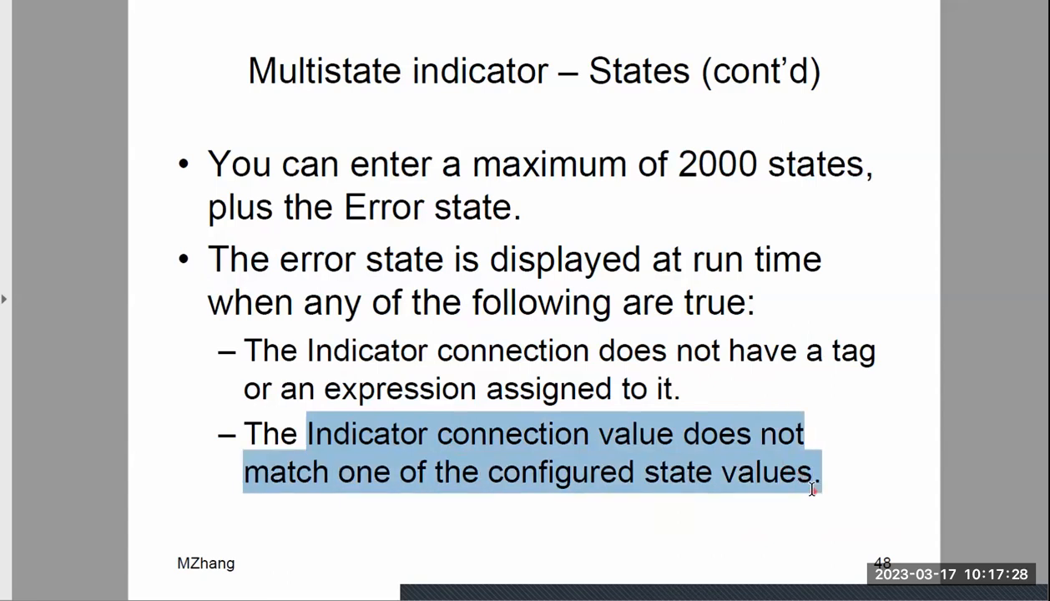
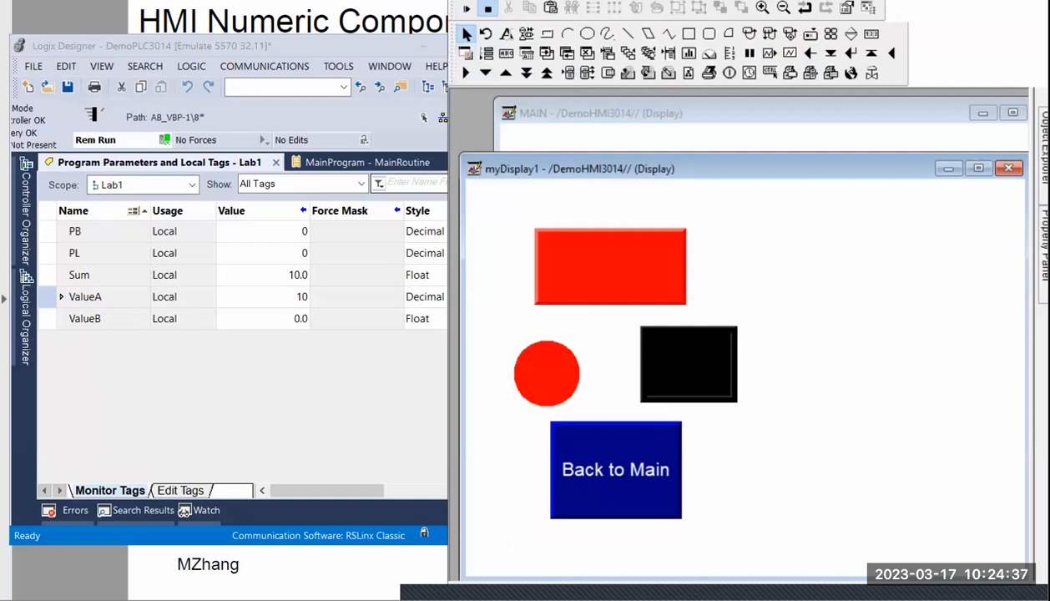
Step: Place a small Numeric Input Enable object in the empty area of myDisplay1, beside the red rectangle
click(561, 1)
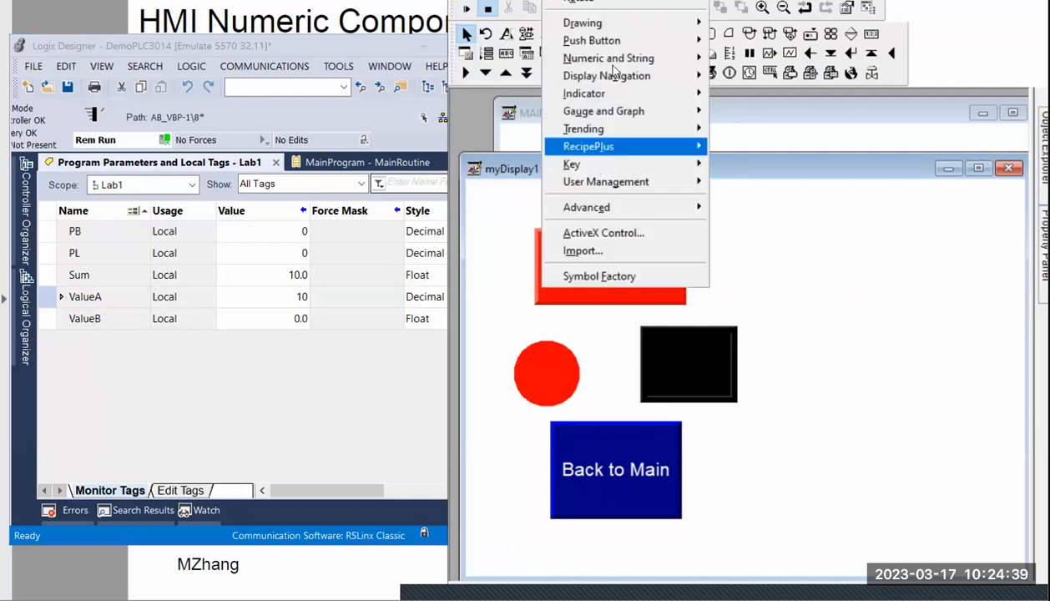
mouse_move(607, 67)
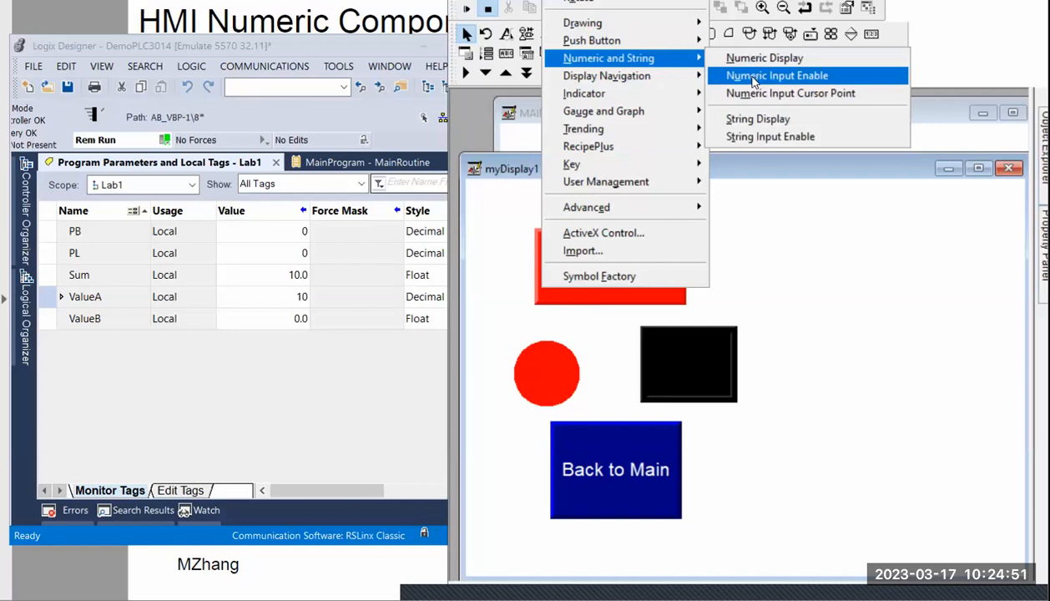
click(753, 80)
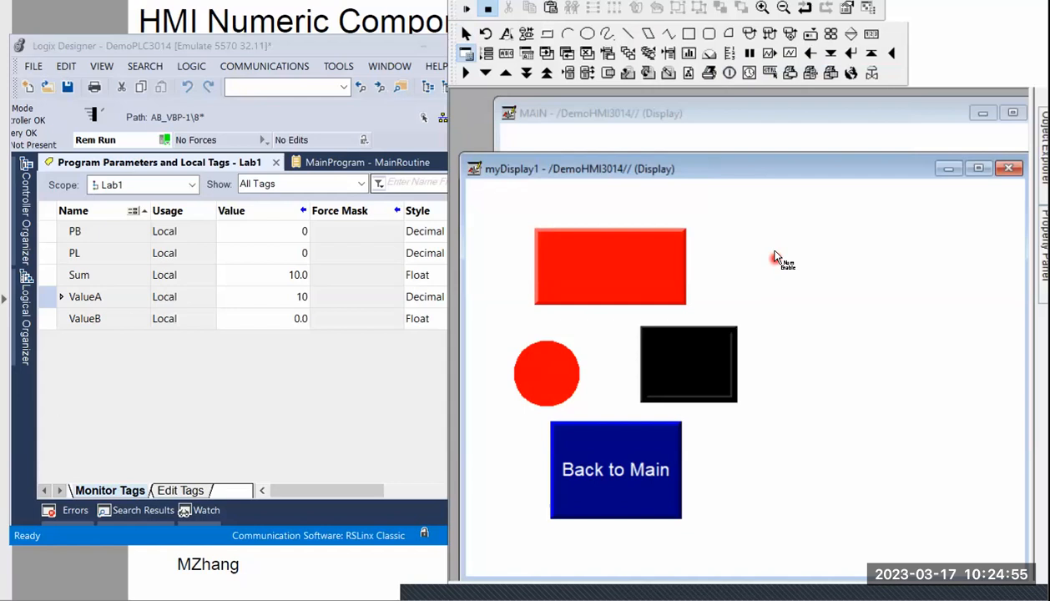
drag(766, 305, 849, 310)
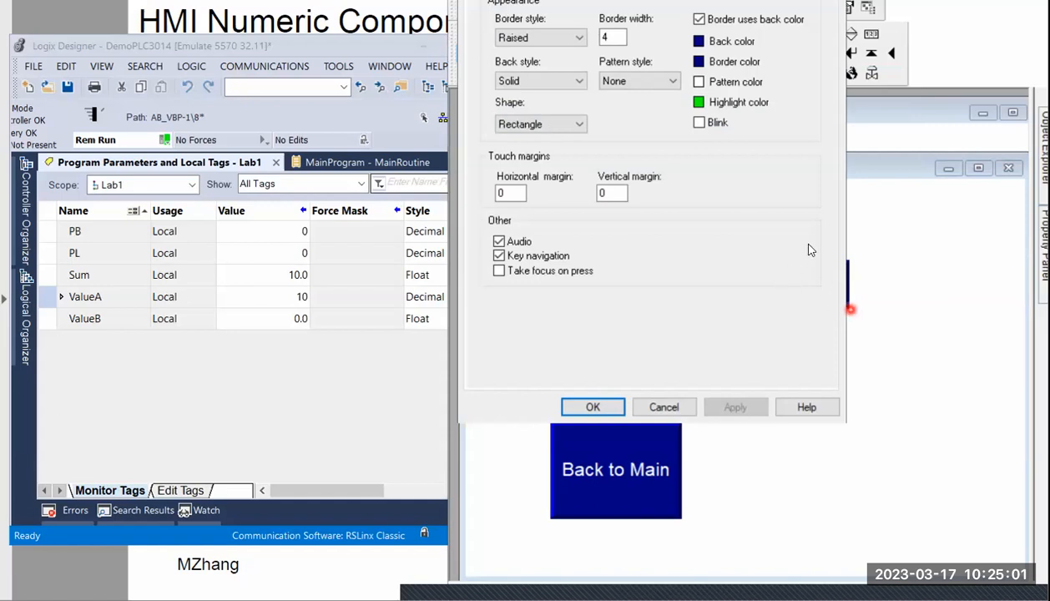
Step: Connect the numeric input's Value to the ValueA tag of the online Lab1 program in myPLC
drag(683, 0, 544, 89)
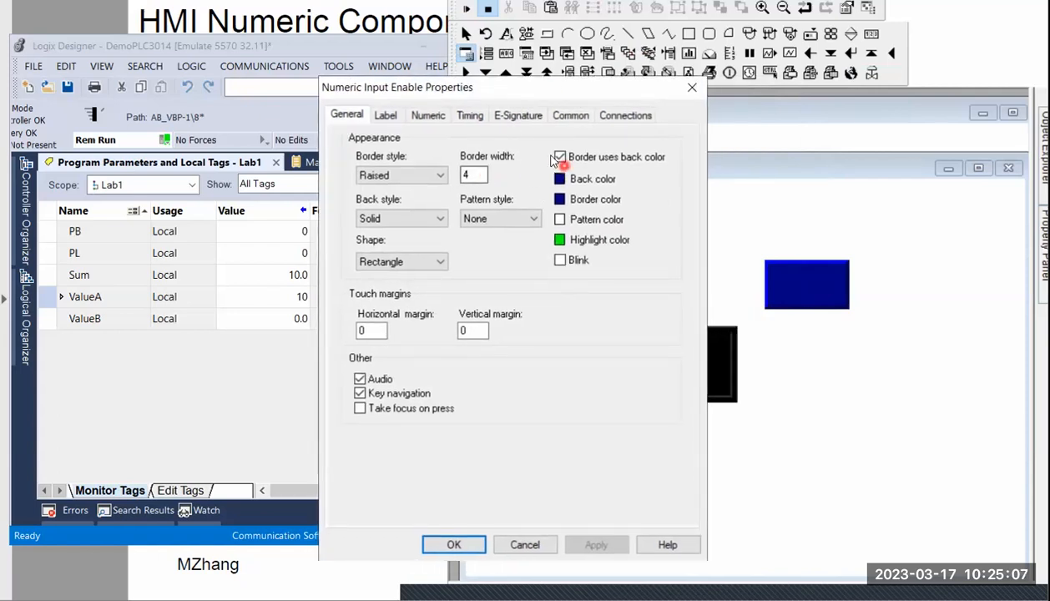
click(618, 120)
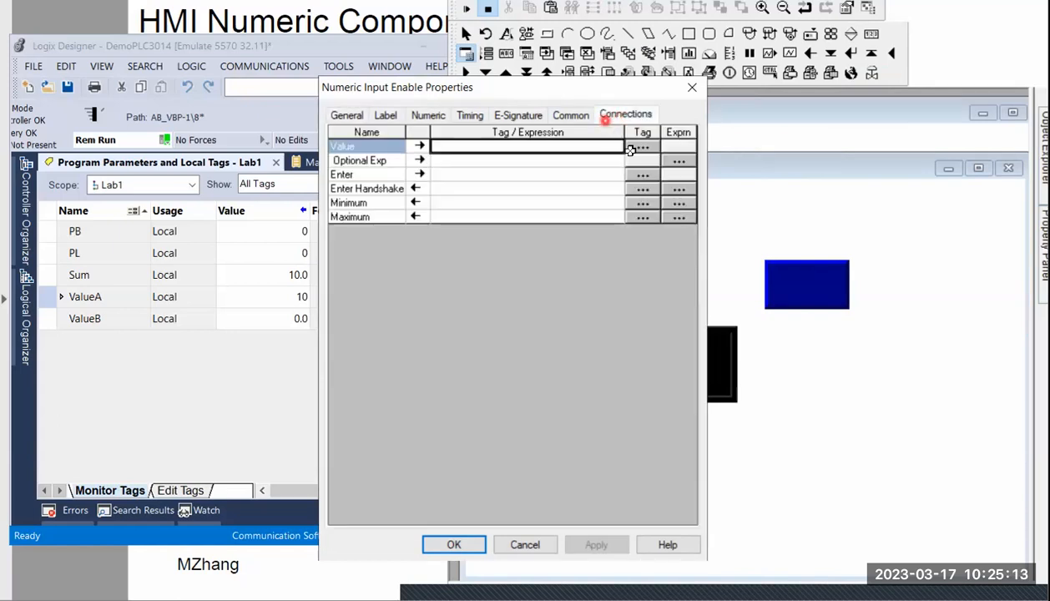
click(641, 149)
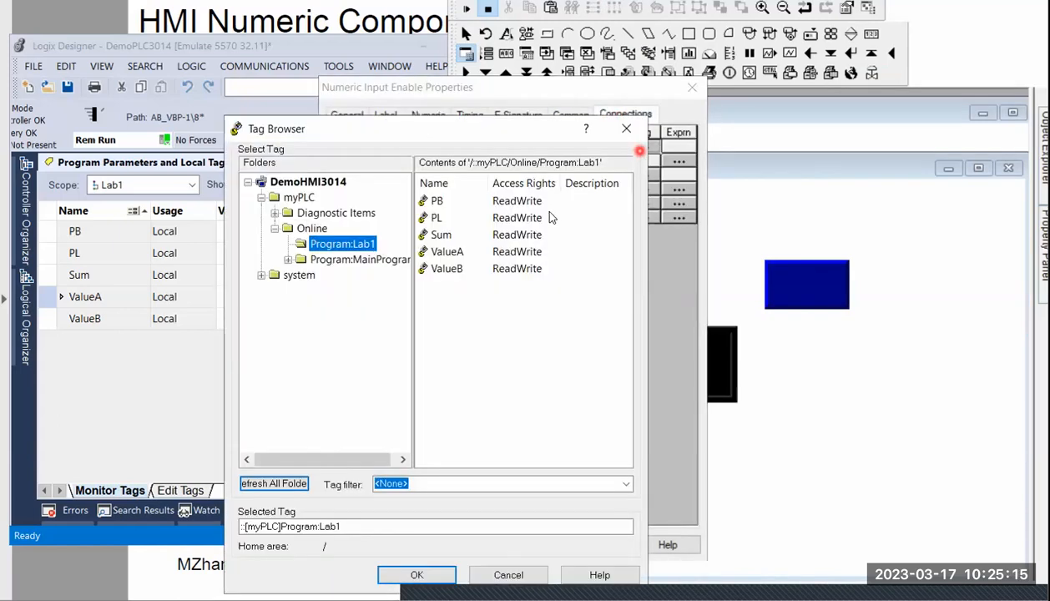
double_click(447, 252)
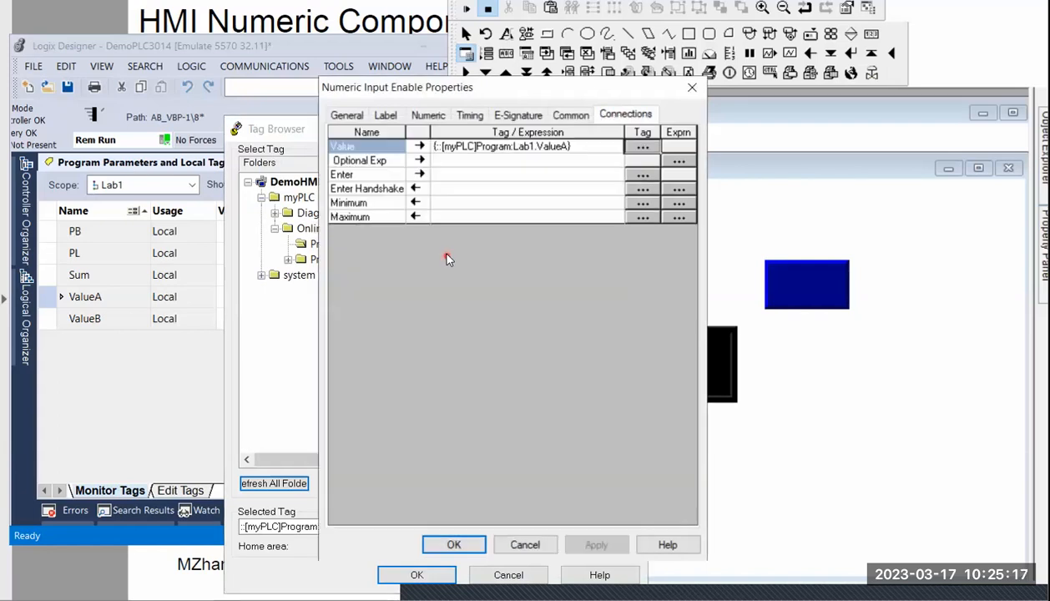
Step: Caption the numeric input "ValueA" in font size 18 and apply its properties
click(391, 115)
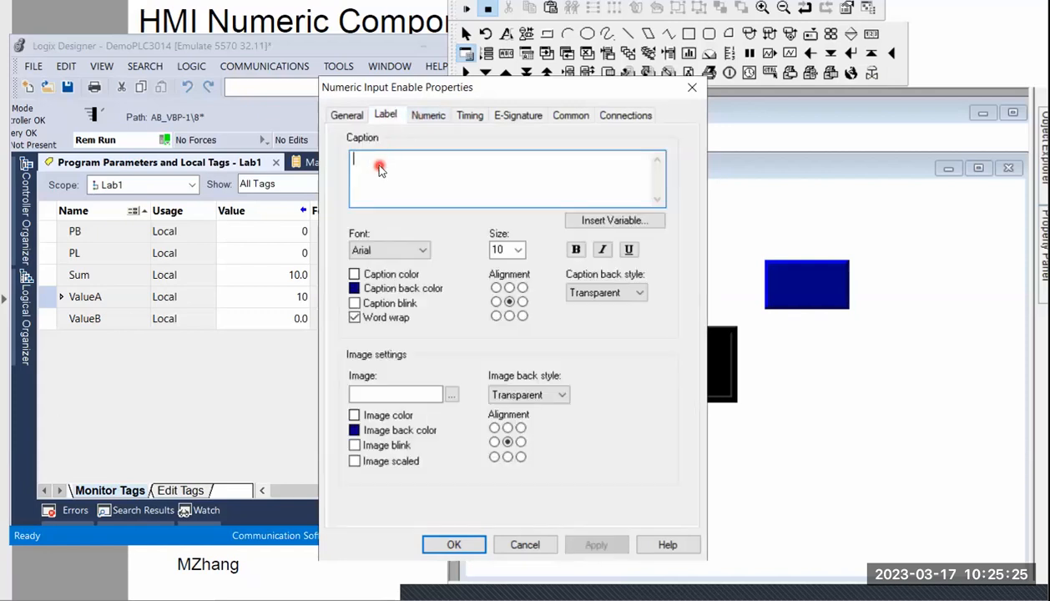
text(ValueA)
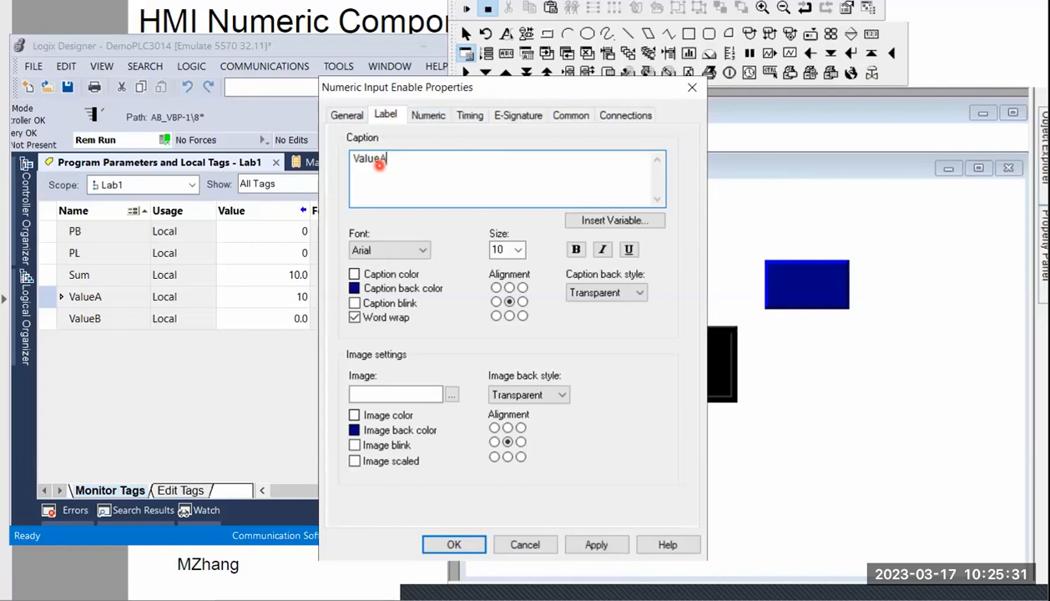
click(519, 251)
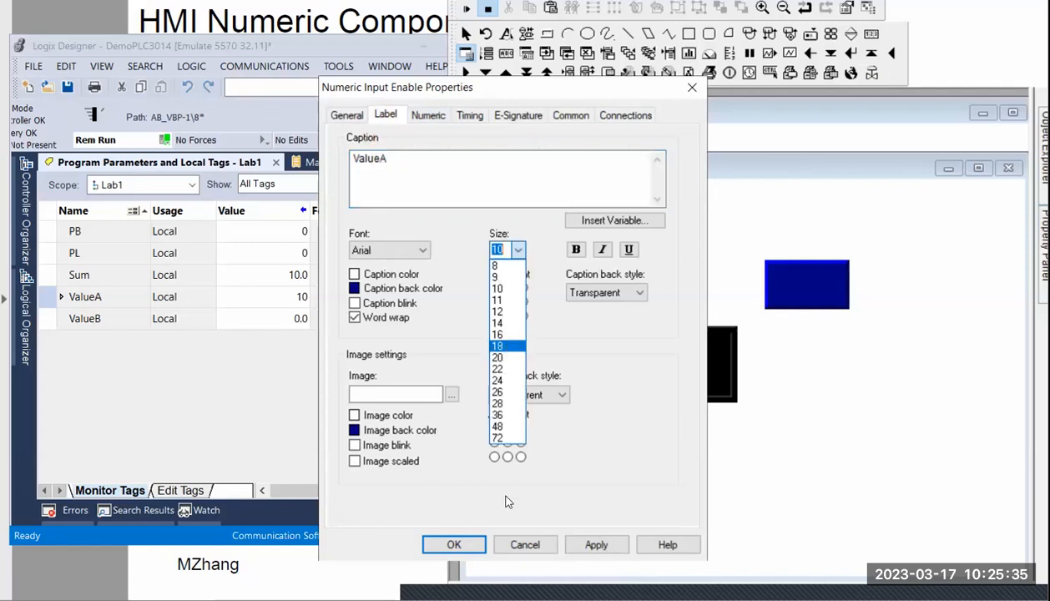
click(502, 343)
click(455, 547)
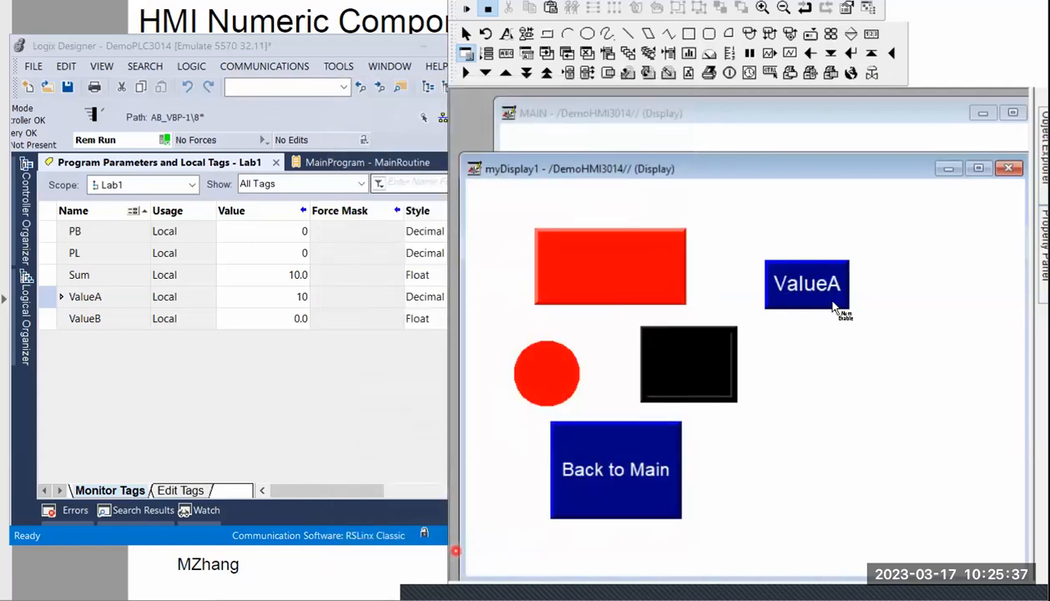
Step: Test-run myDisplay1 and enter 1 for ValueA through the numeric input's keypad
click(807, 351)
click(466, 11)
click(466, 12)
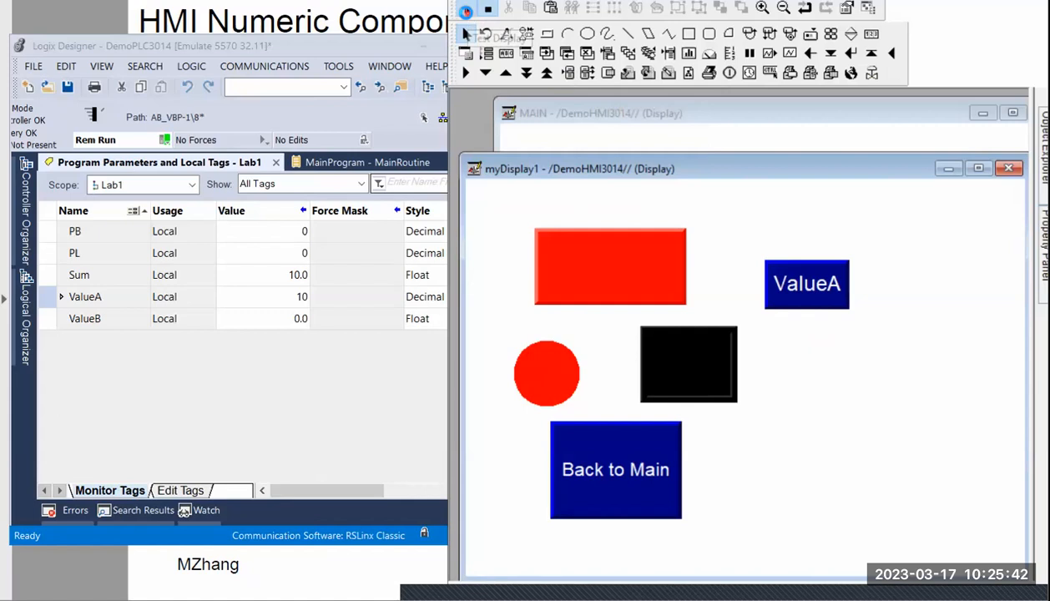
click(790, 306)
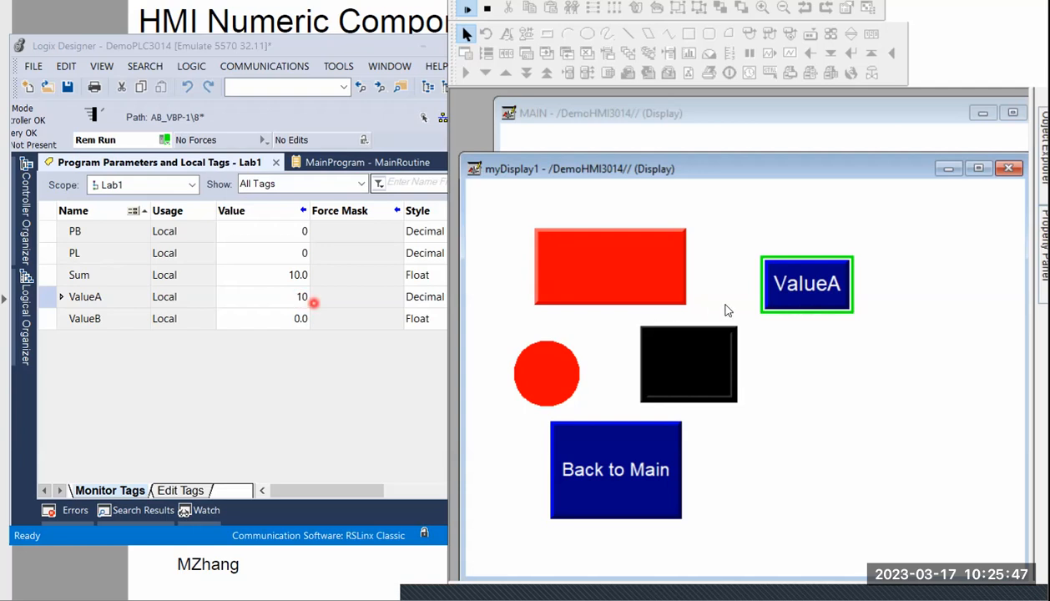
click(797, 298)
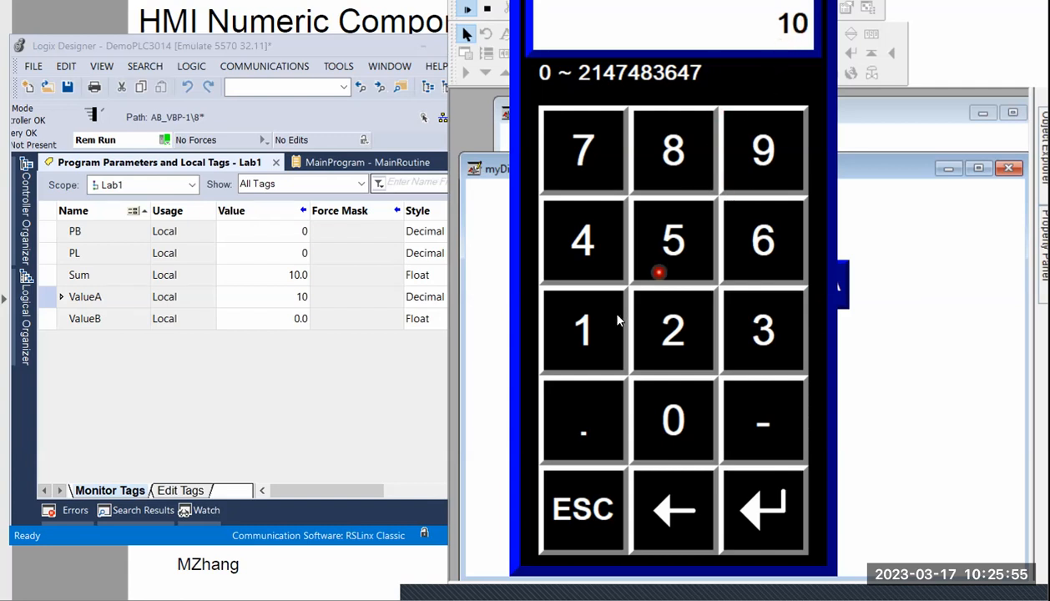
click(580, 349)
click(760, 509)
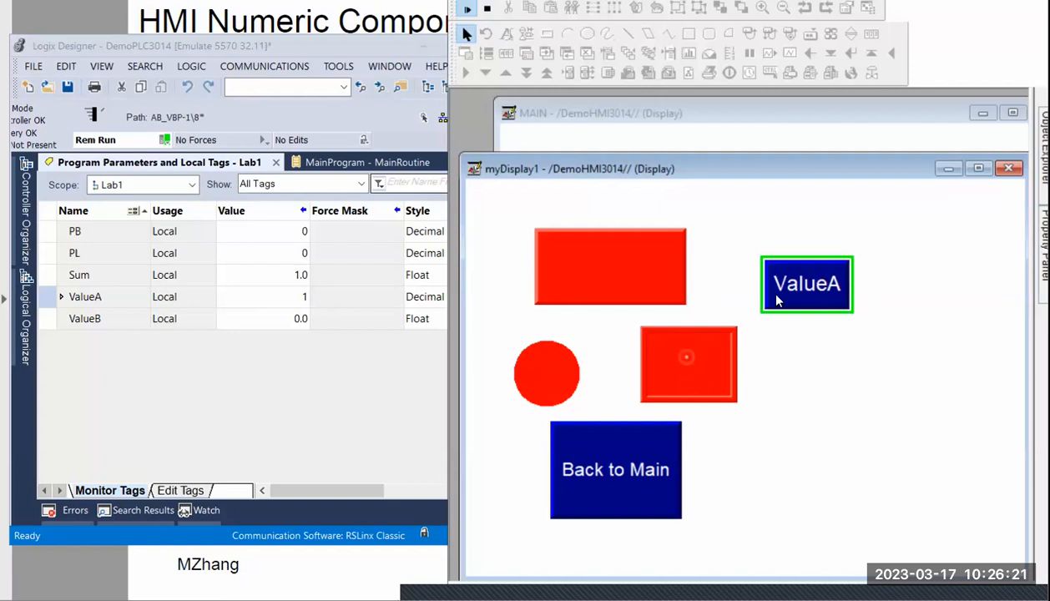
Step: Enter 0 for ValueA through the numeric input in the running test display
click(804, 295)
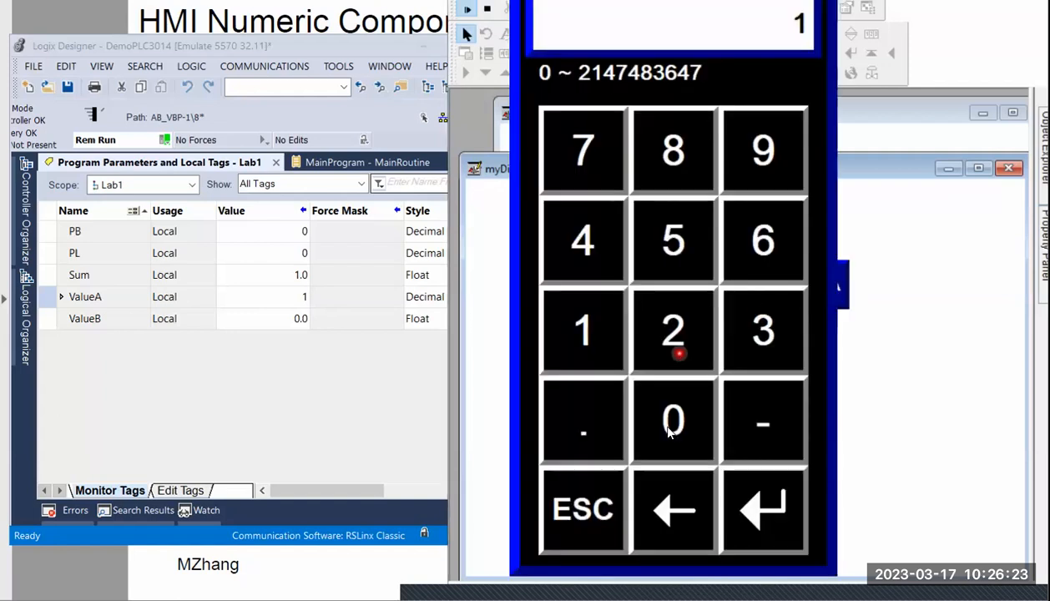
click(673, 424)
click(782, 507)
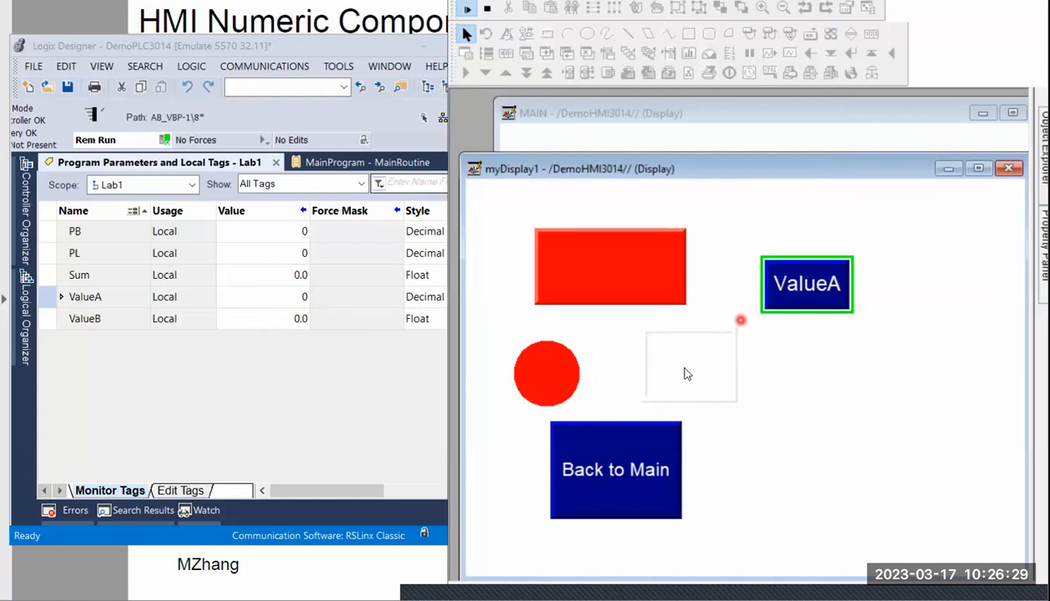
Step: Enter 147 for ValueA through the numeric input in the running test display
click(803, 285)
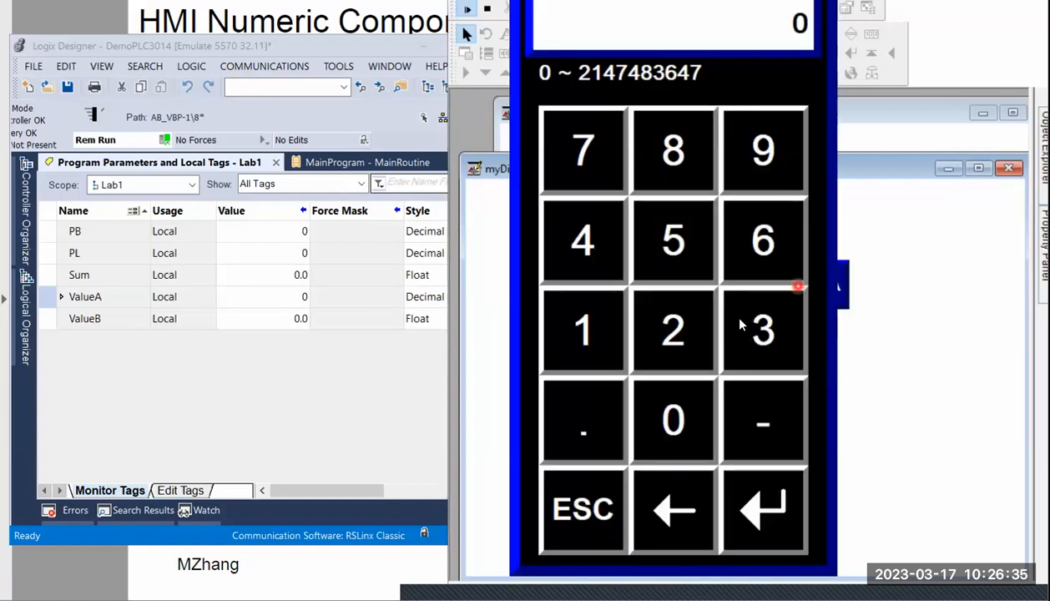
click(590, 327)
click(583, 255)
click(581, 153)
click(783, 501)
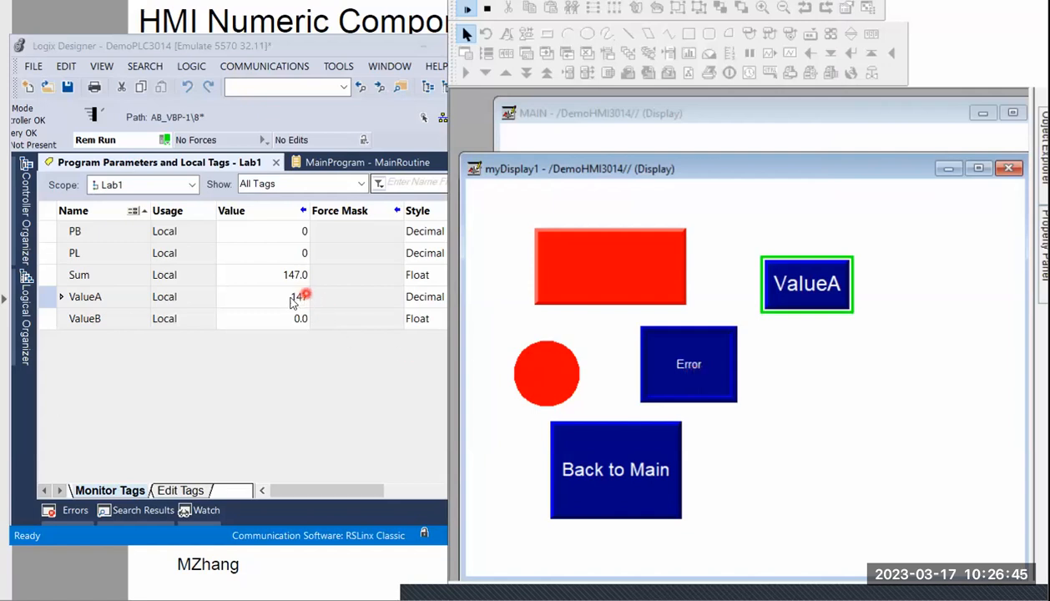
Step: Try to enter -5 for ValueA through the numeric input's keypad
click(774, 283)
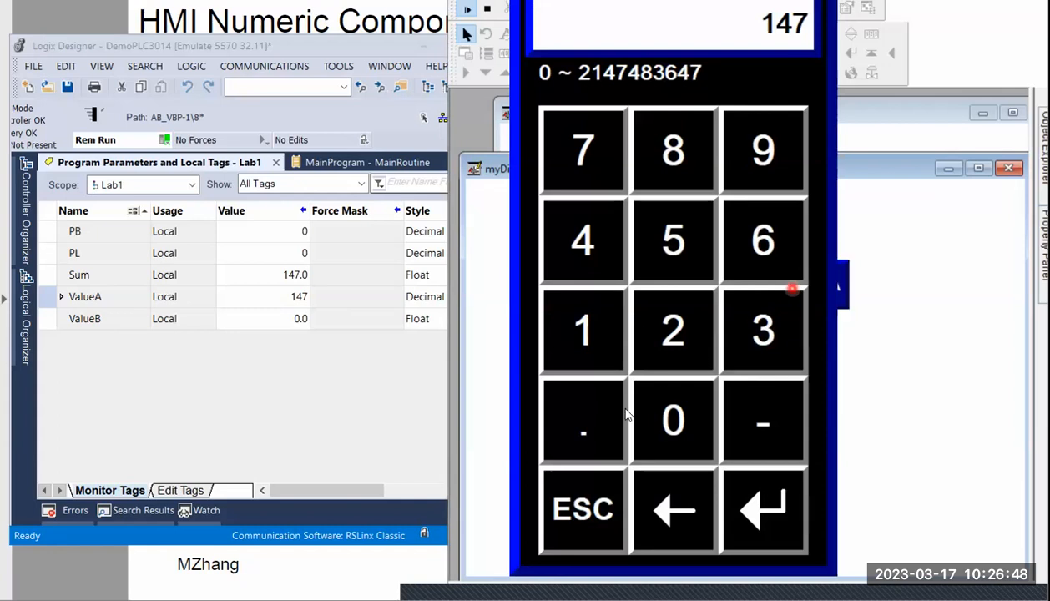
click(763, 424)
click(669, 264)
click(793, 509)
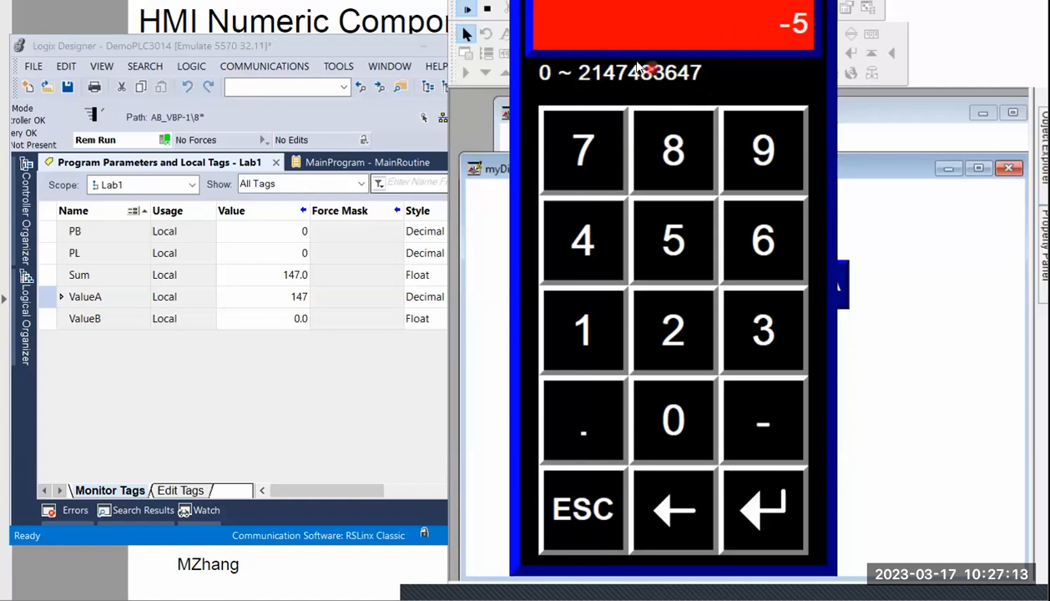
click(570, 526)
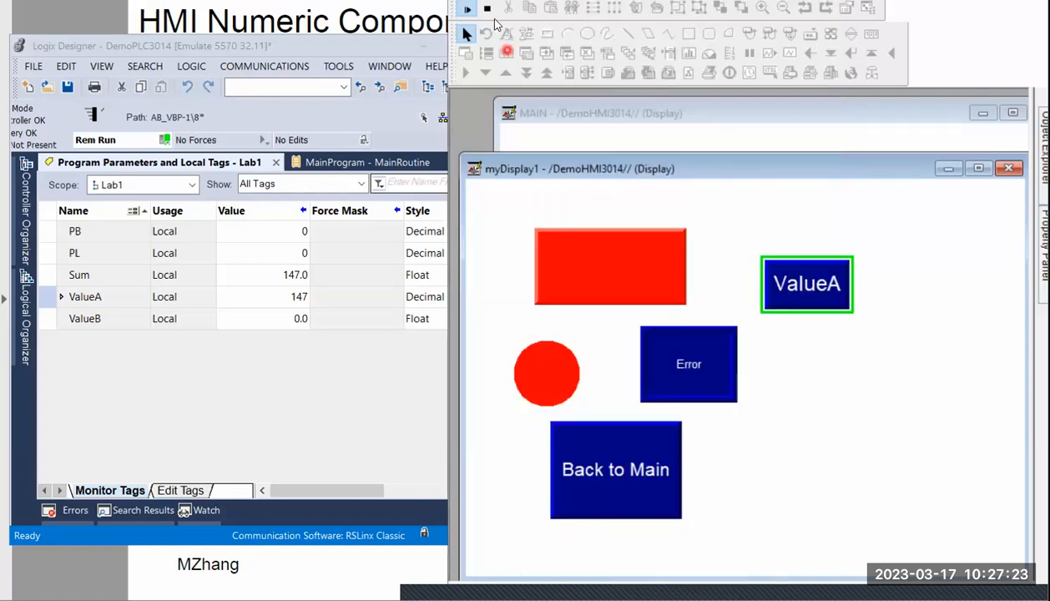
Step: Stop the test run and set the ValueA numeric input's minimum value to -100
click(488, 9)
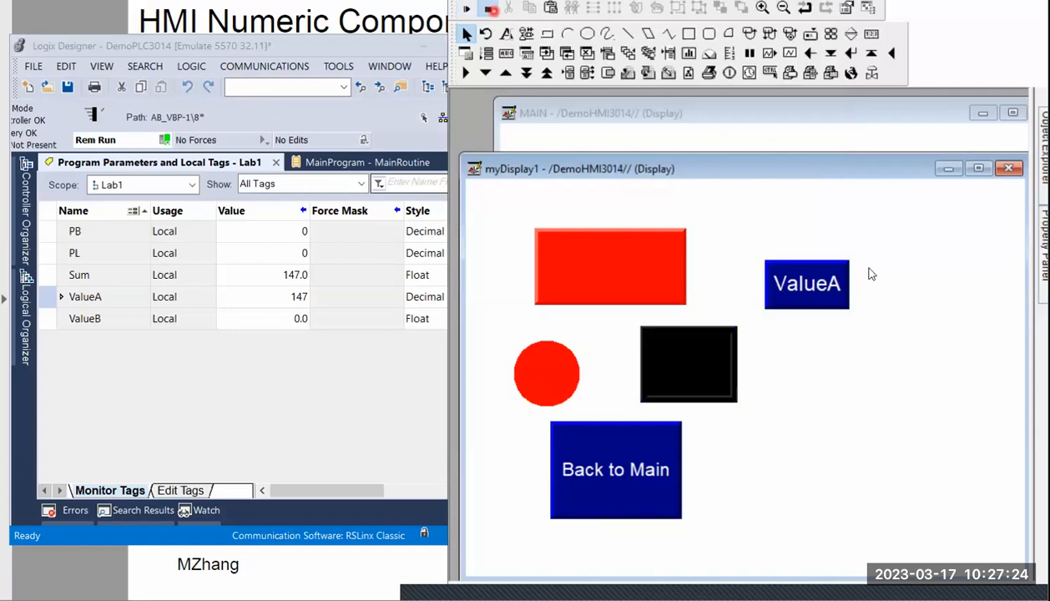
double_click(789, 288)
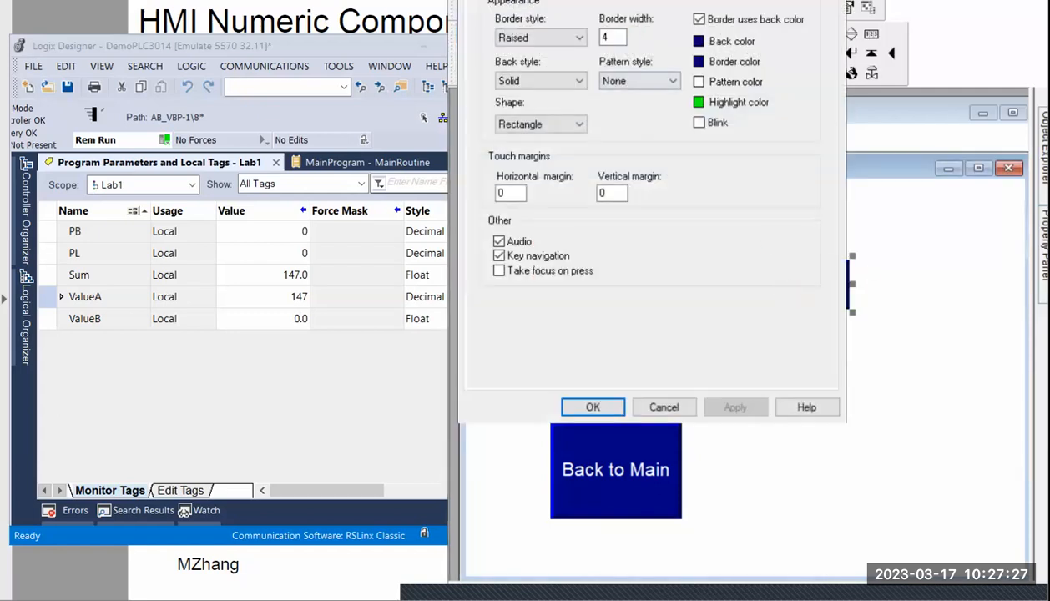
drag(615, 41, 525, 109)
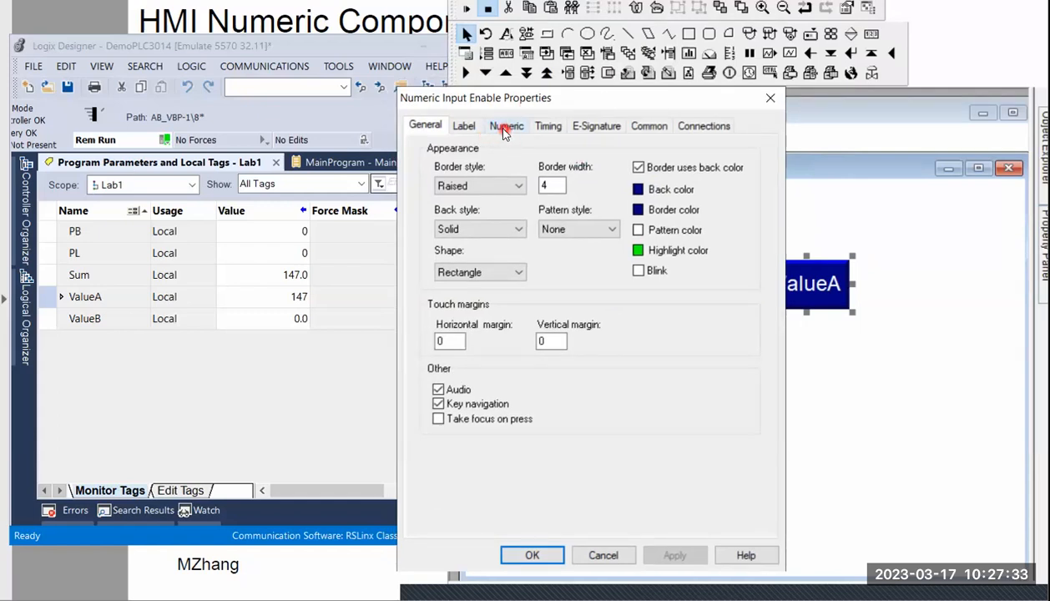
click(505, 127)
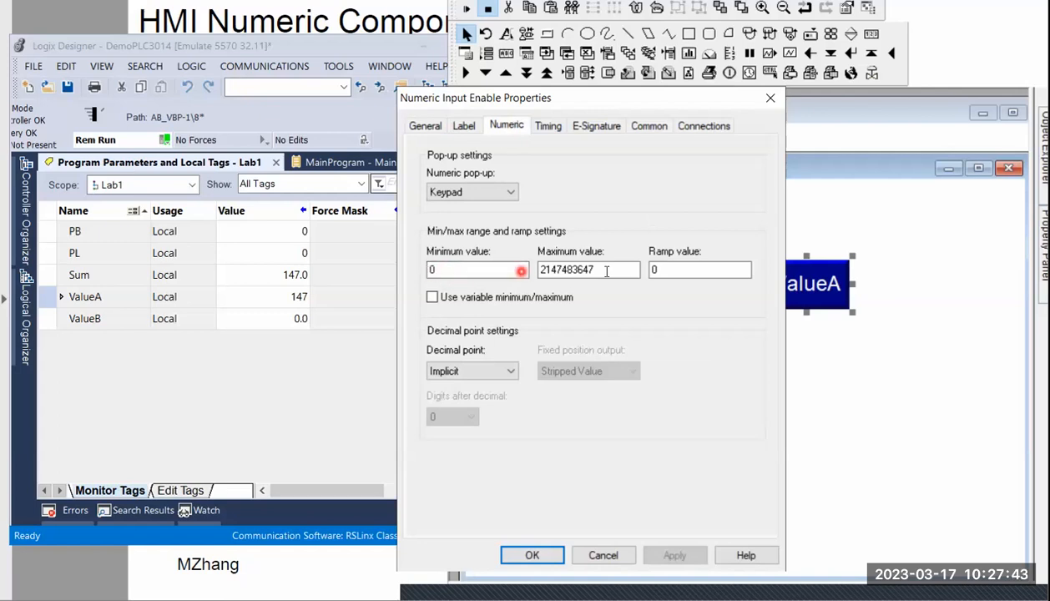
double_click(451, 272)
text(-100)
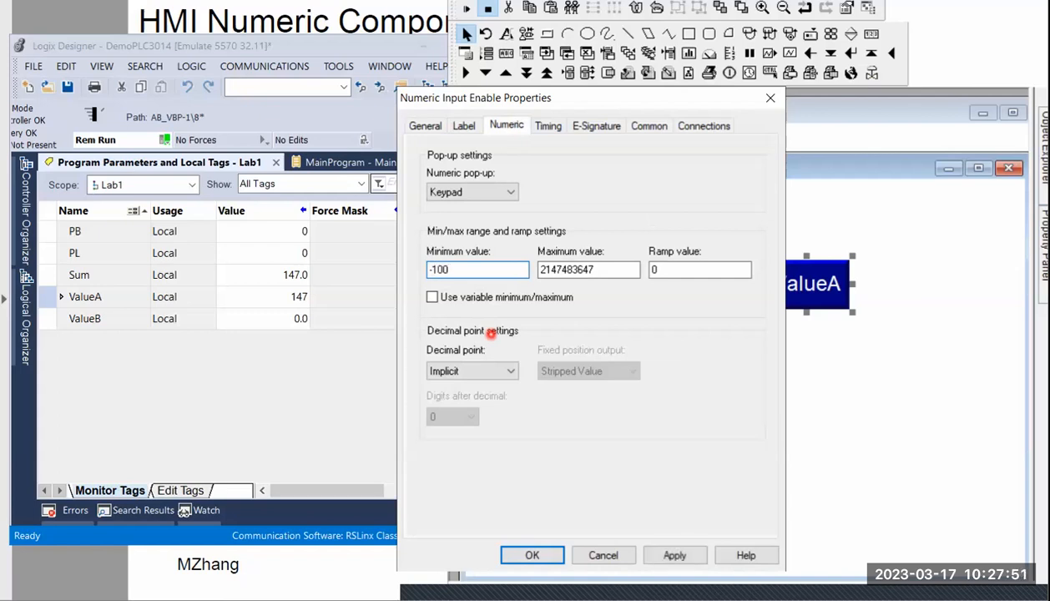
click(541, 556)
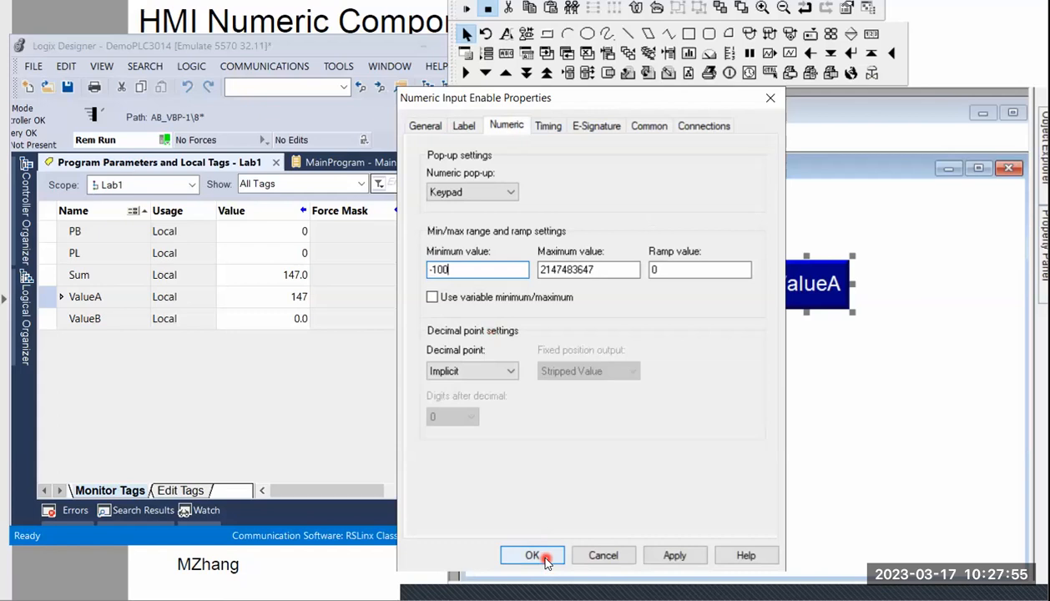
click(532, 556)
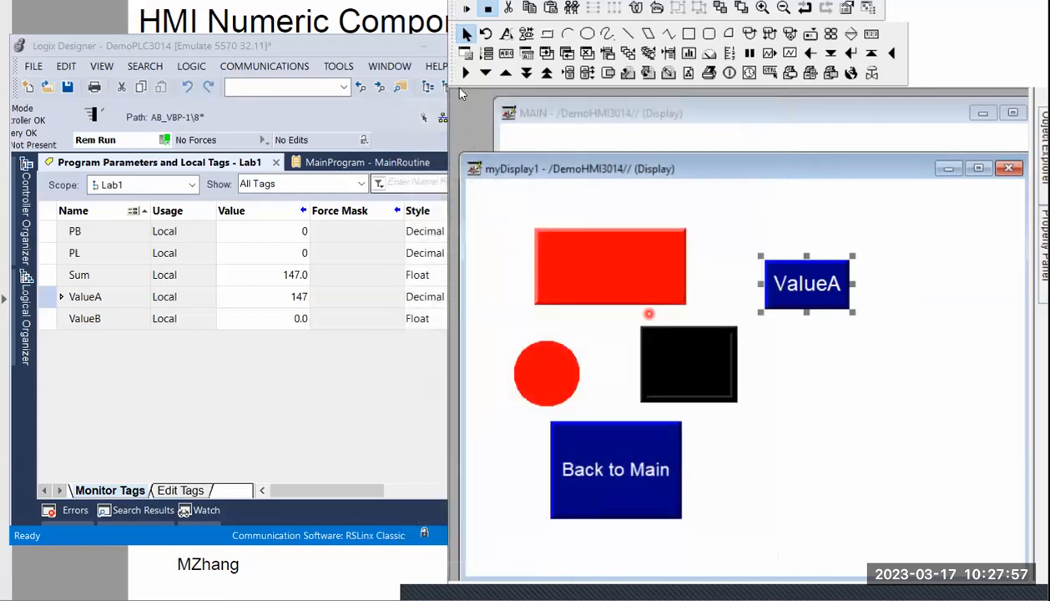
Step: Test-run myDisplay1 again, enter -5 for ValueA through the numeric input, and end the test
click(466, 9)
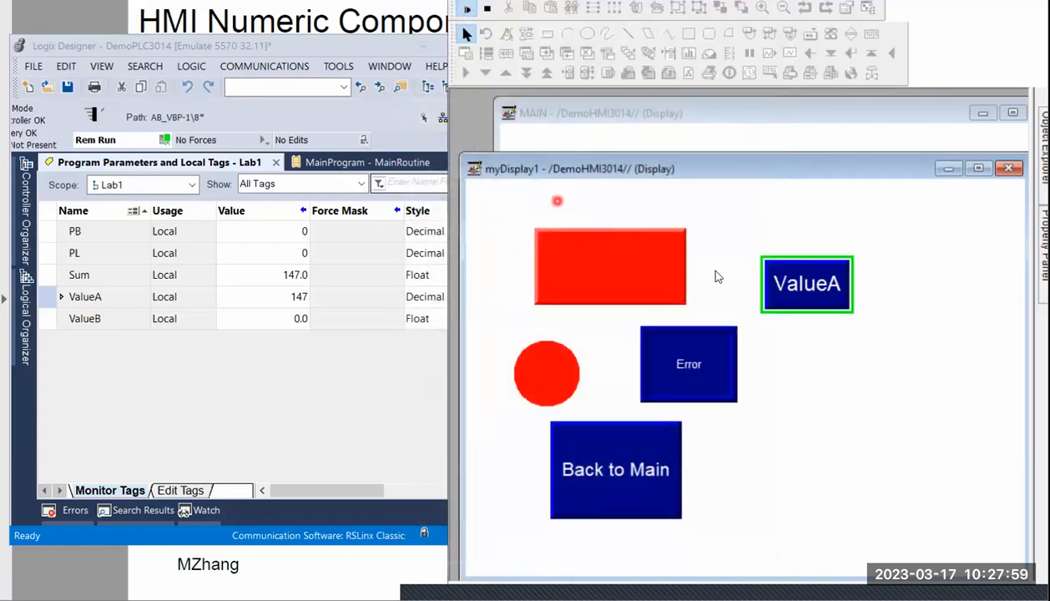
click(806, 292)
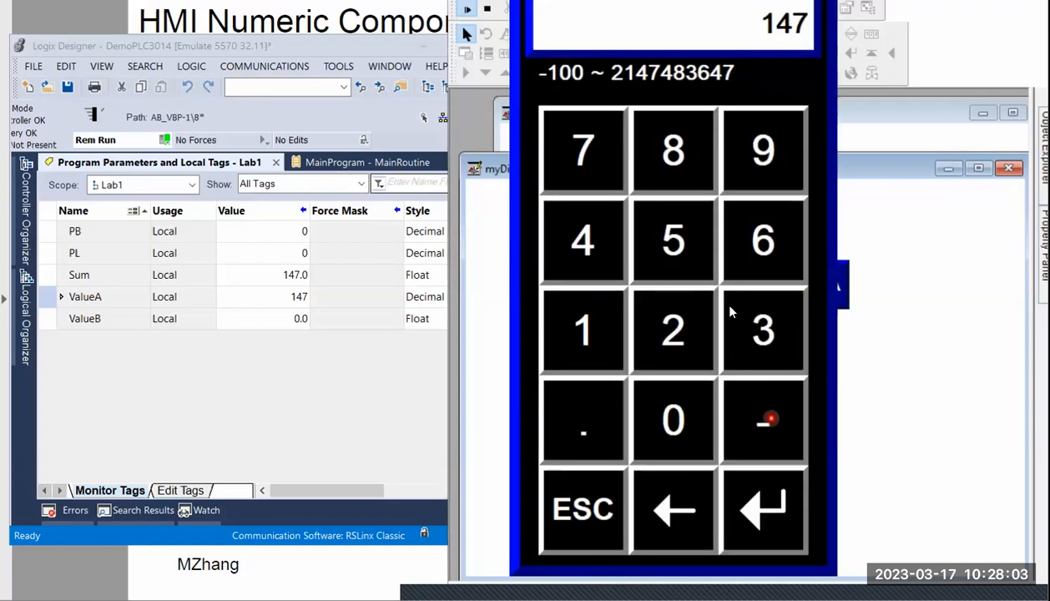
click(762, 417)
click(687, 251)
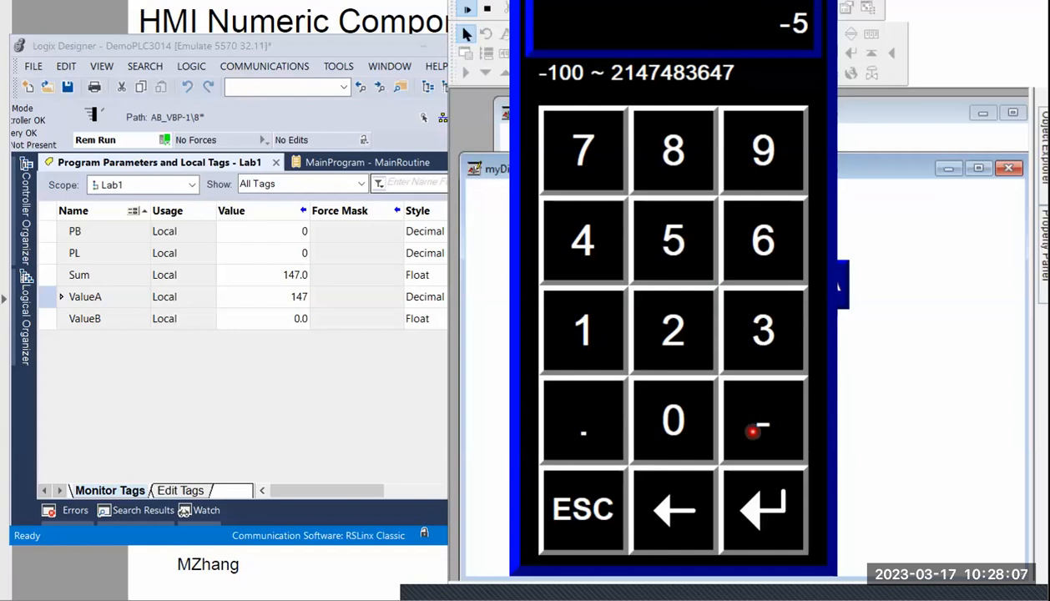
click(779, 518)
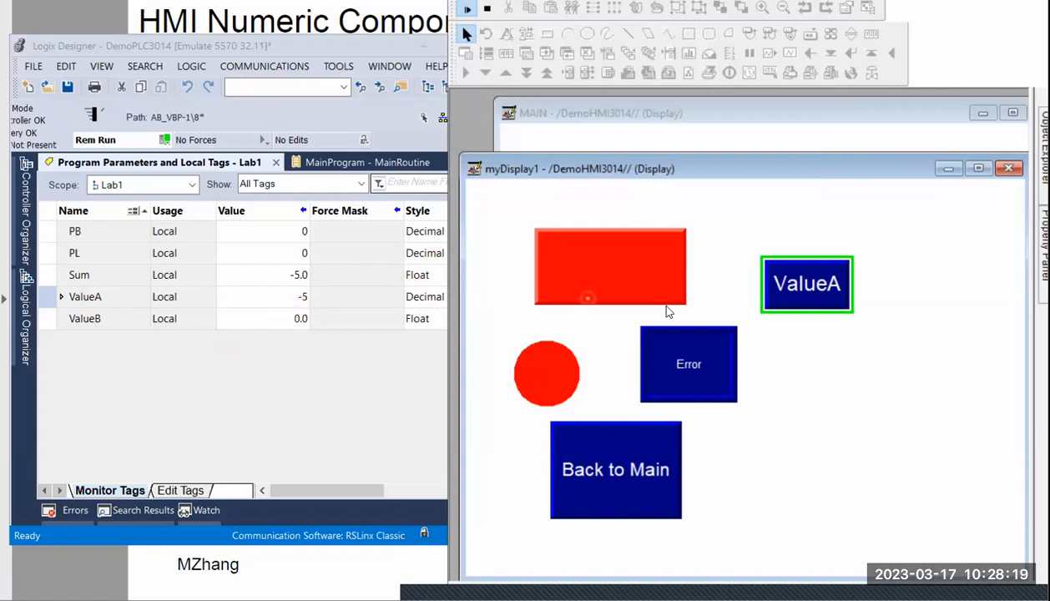
click(490, 11)
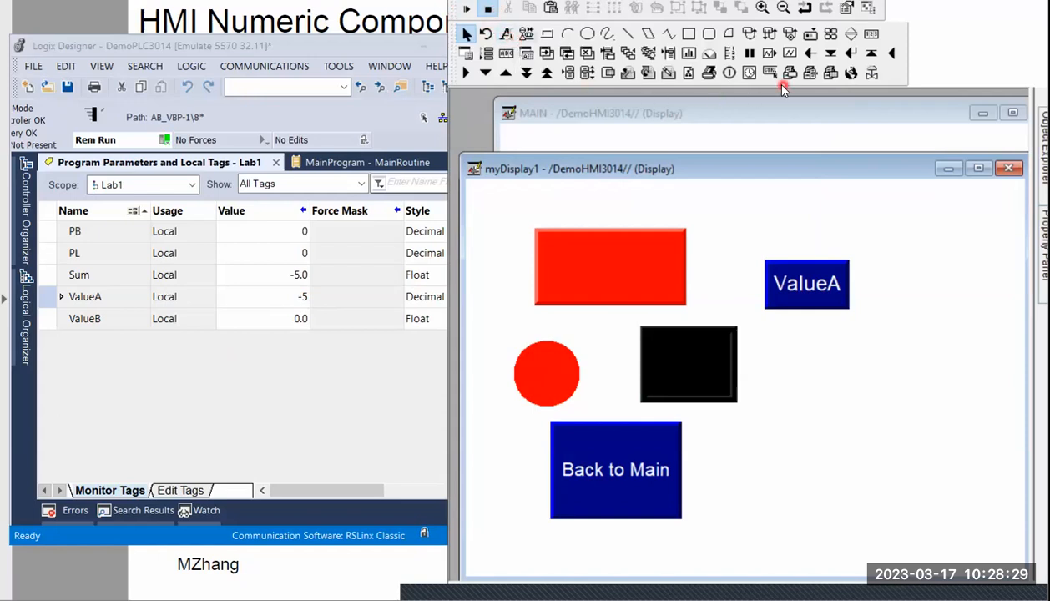
Step: Place a small Numeric Display object in myDisplay1 just to the right of the ValueA numeric input
click(870, 38)
mouse_move(894, 233)
mouse_down()
mouse_move(860, 271)
mouse_move(876, 305)
mouse_move(957, 310)
mouse_up()
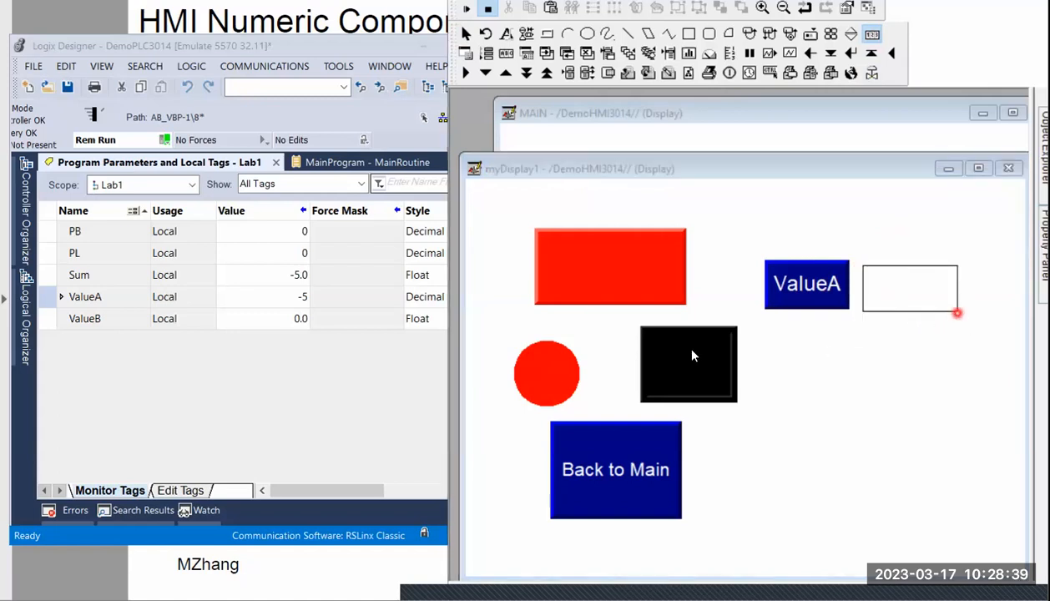
drag(673, 0, 681, 85)
click(635, 196)
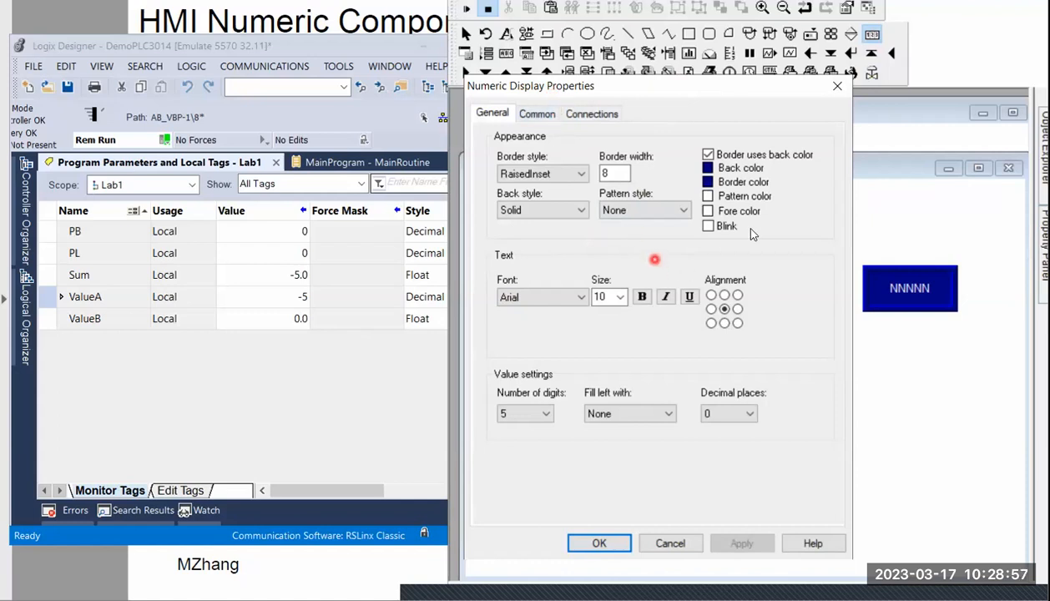
Step: Connect the numeric display's Value to the ValueA tag of the online Lab1 program in myPLC and briefly test-run the display
click(608, 115)
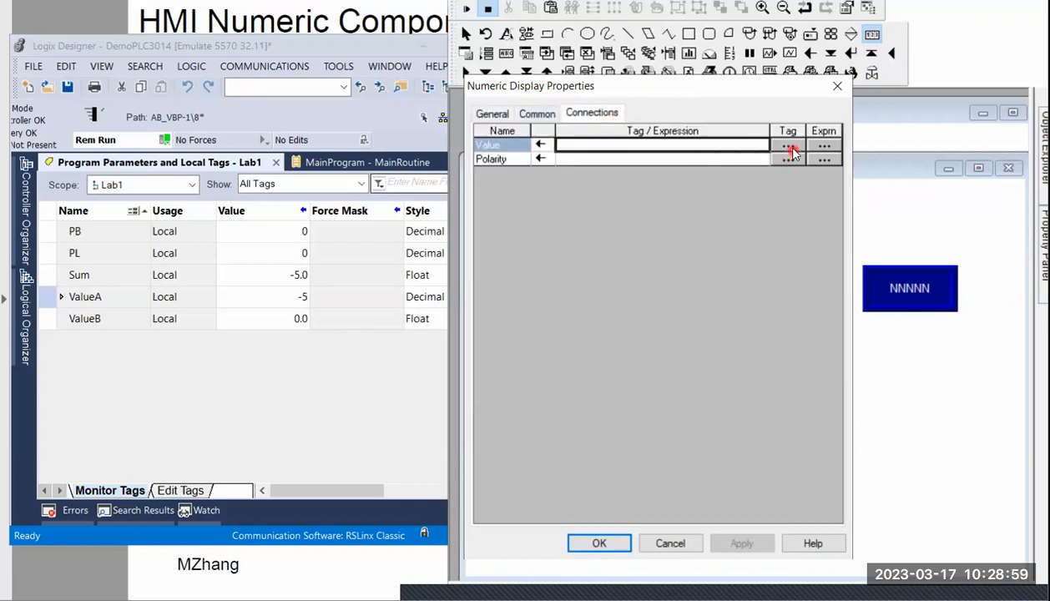
click(788, 146)
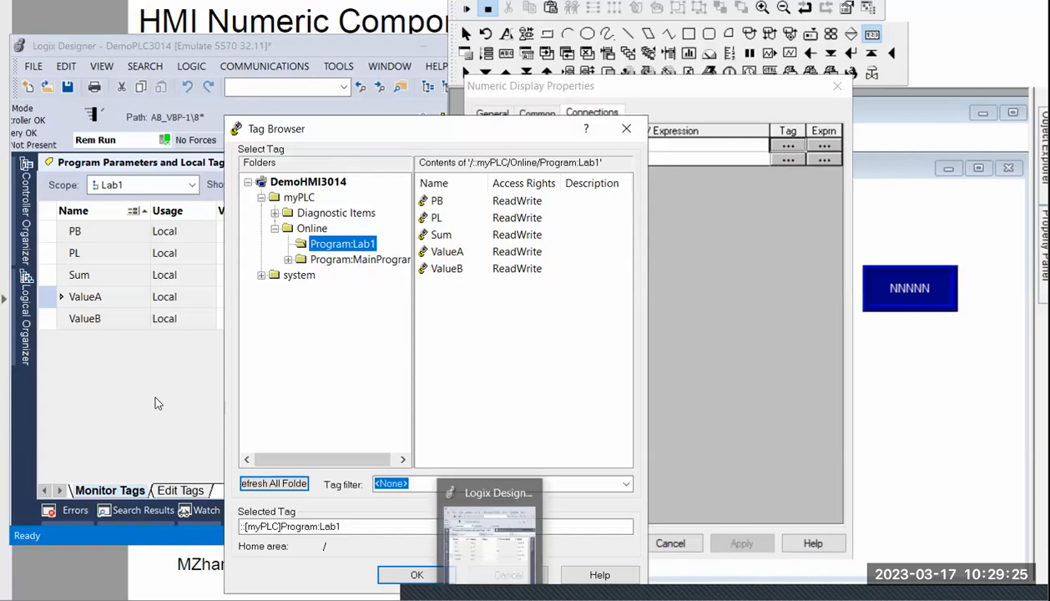
click(112, 387)
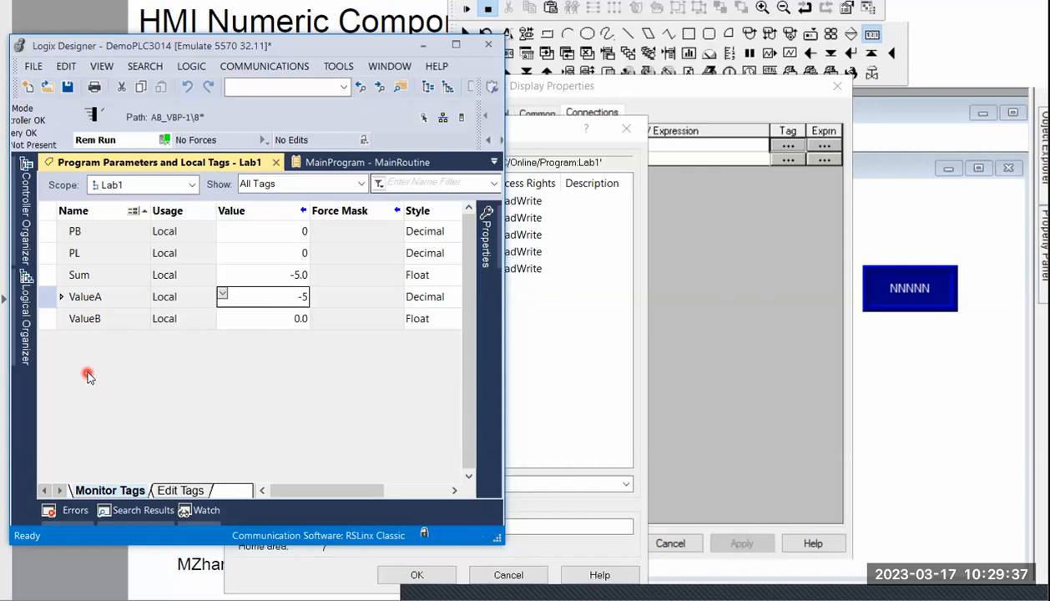
click(585, 361)
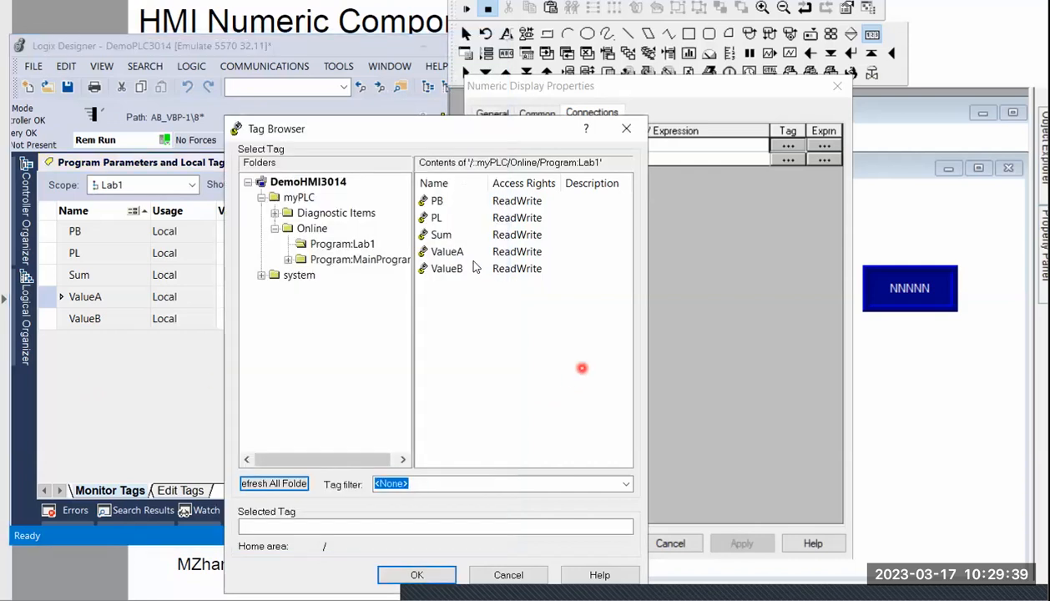
double_click(446, 252)
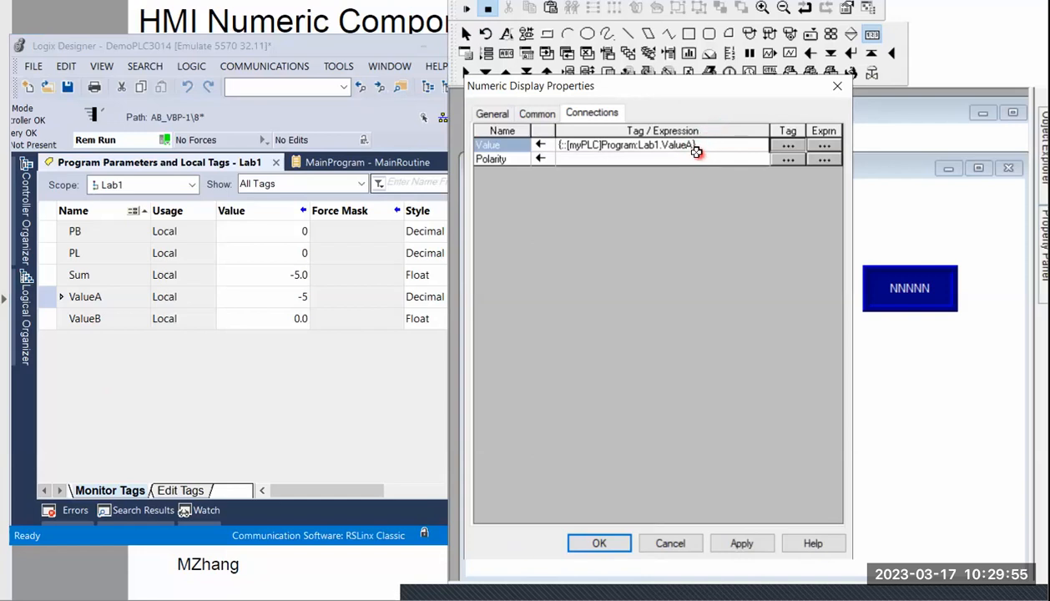
click(600, 544)
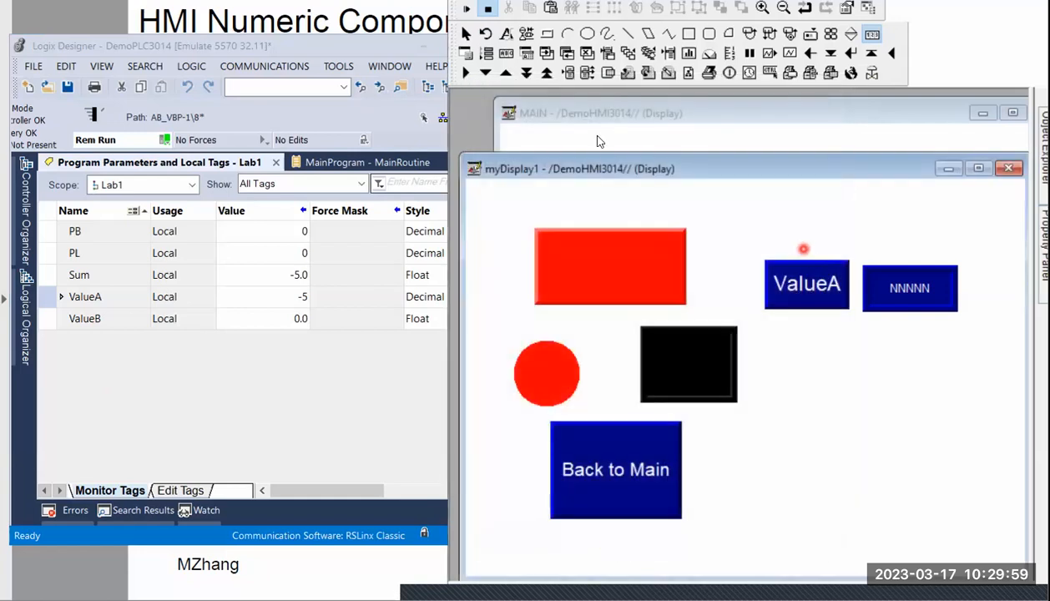
click(466, 8)
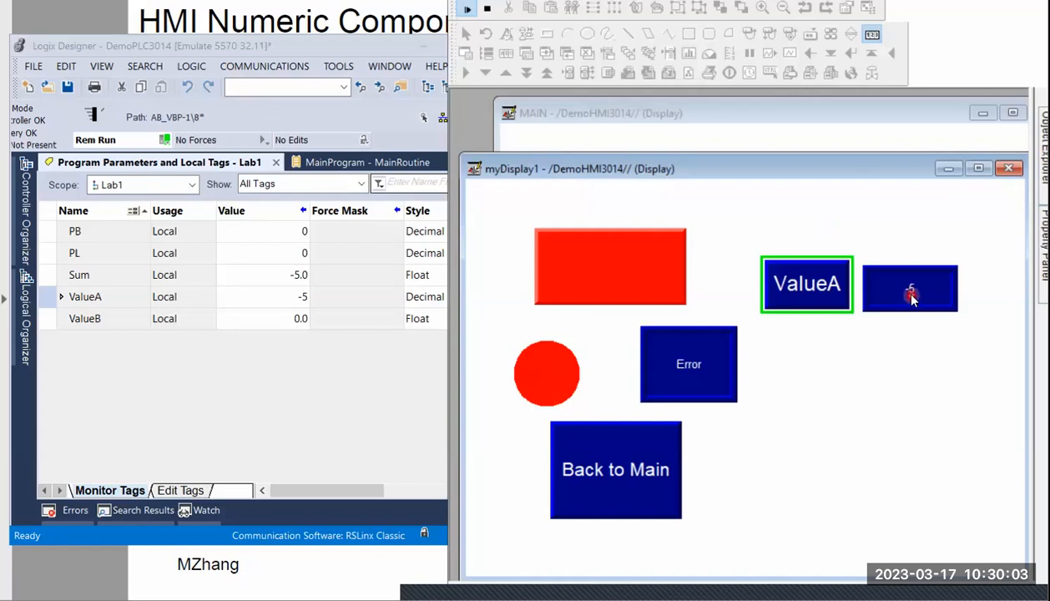
click(487, 8)
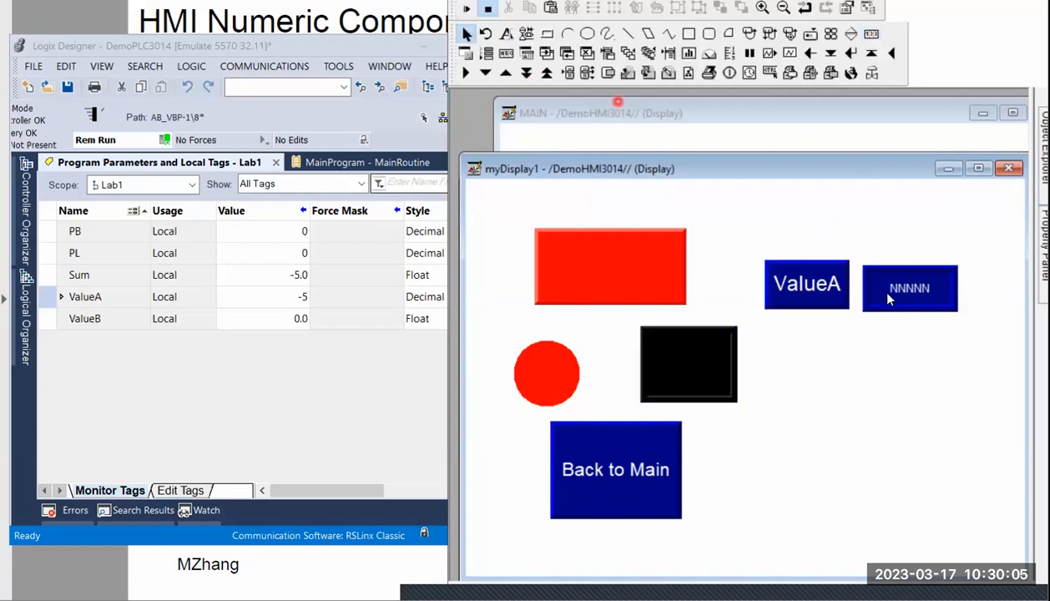
Step: Set the text size of the numeric display beside the ValueA input to 18
double_click(875, 289)
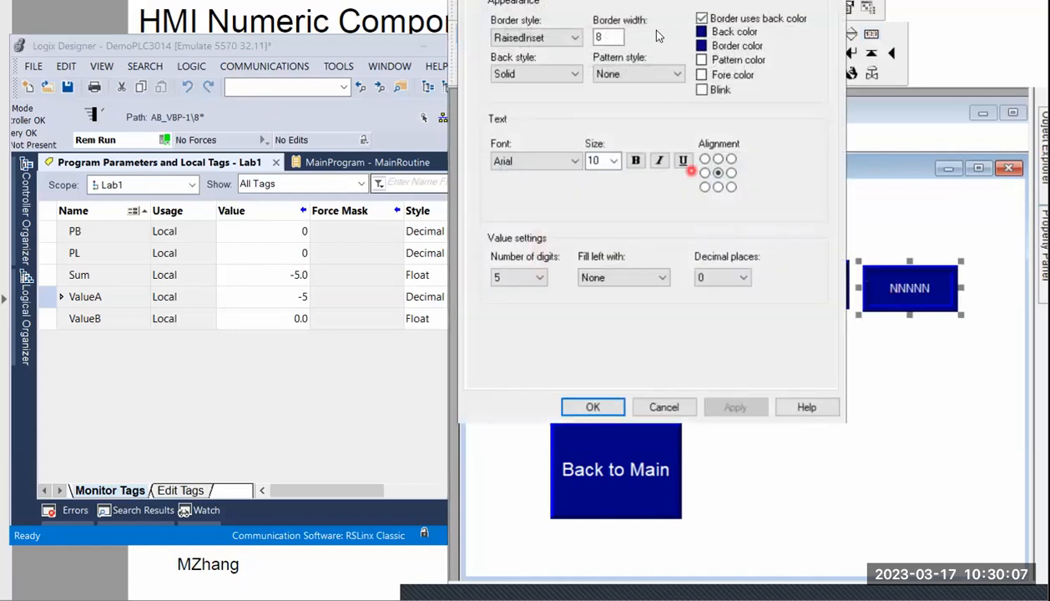
drag(643, 0, 637, 101)
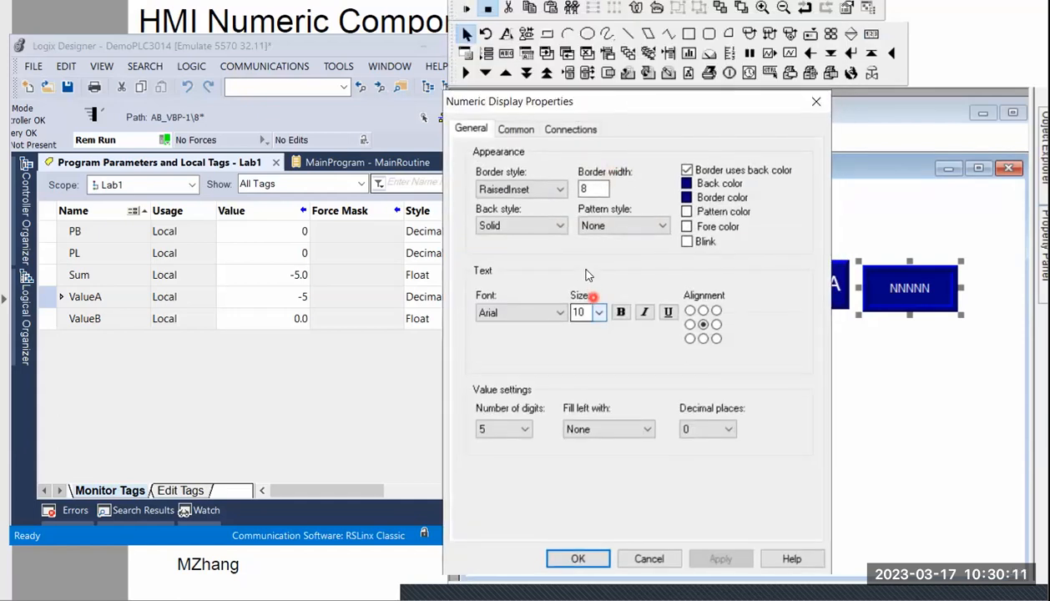
click(598, 314)
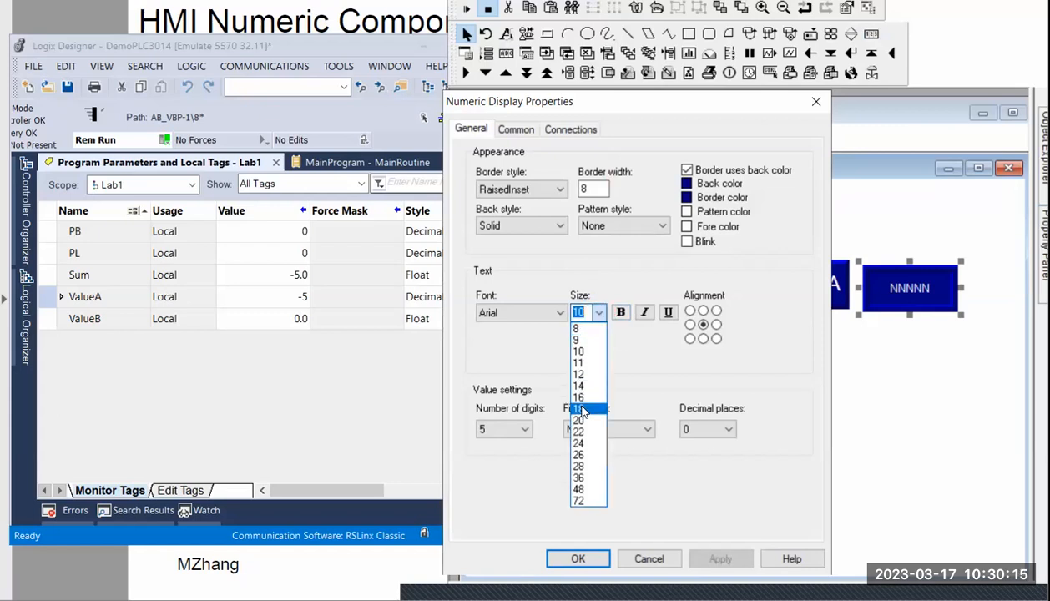
click(581, 408)
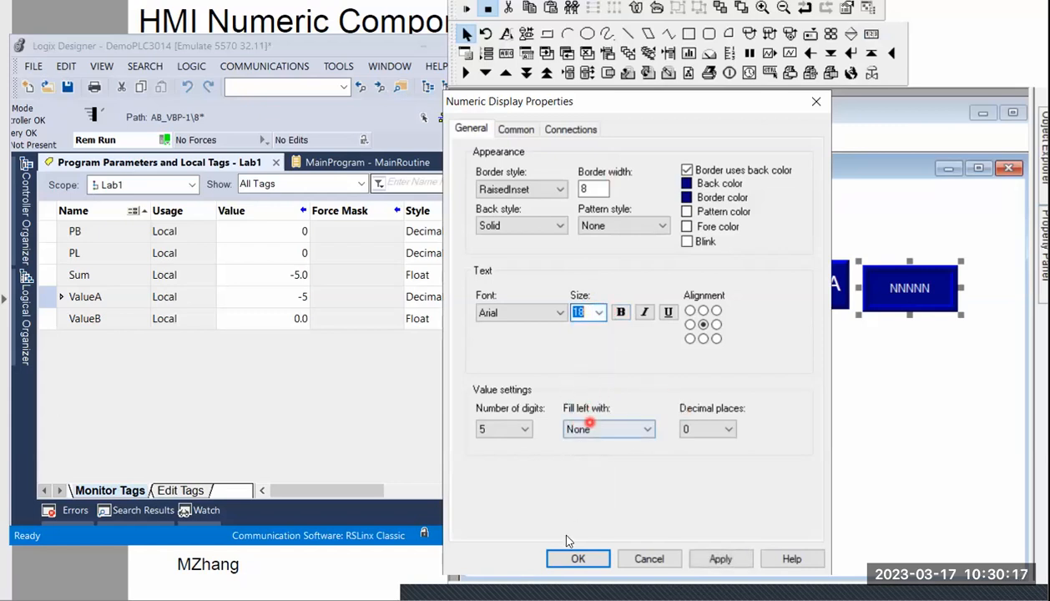
click(585, 565)
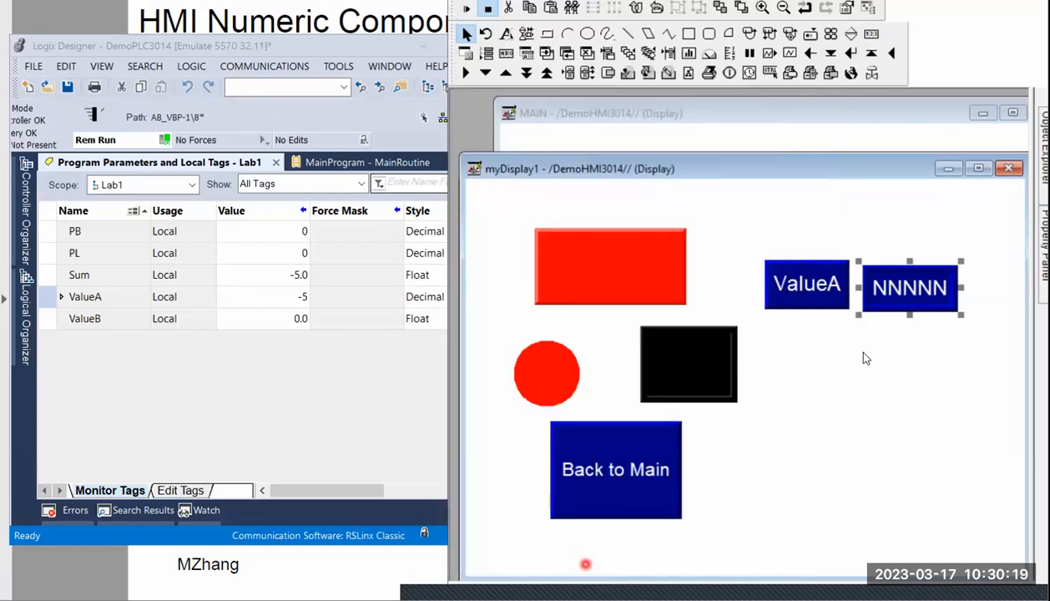
Step: Test-run myDisplay1, enter 789 for ValueA through the numeric input, and end the test
click(467, 9)
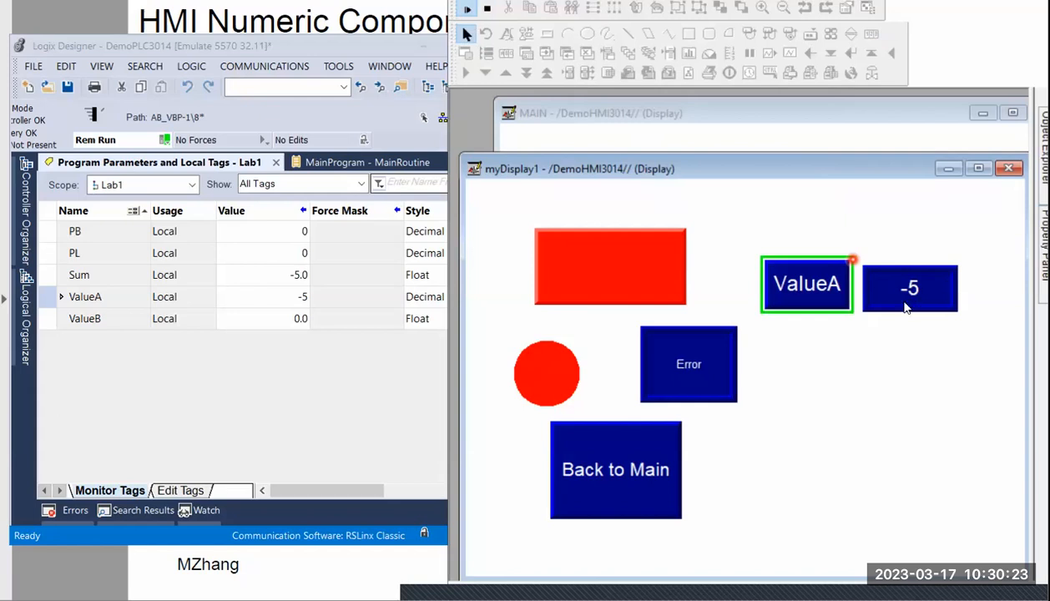
click(789, 301)
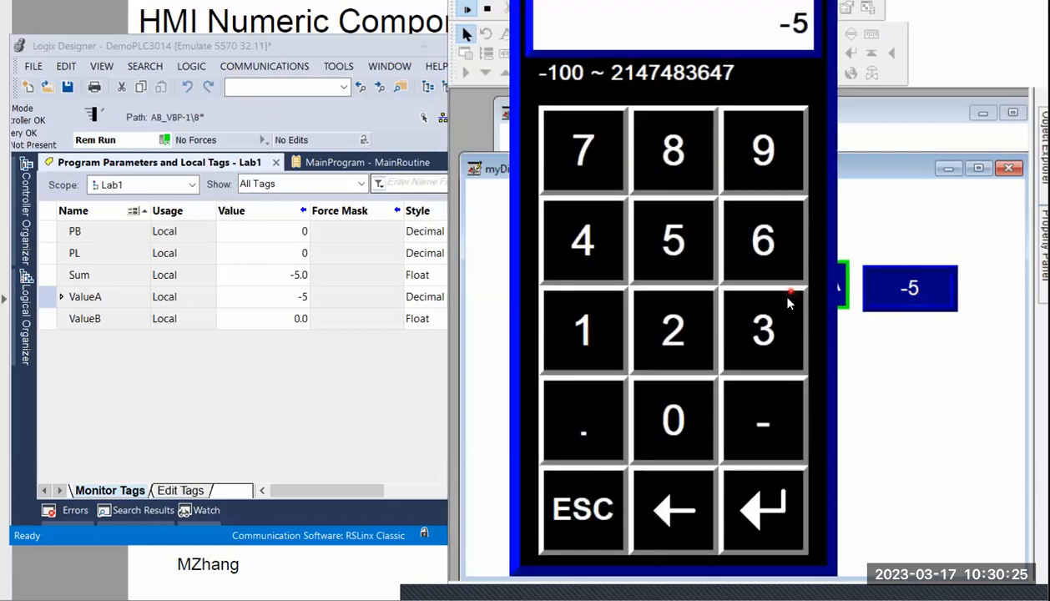
click(579, 170)
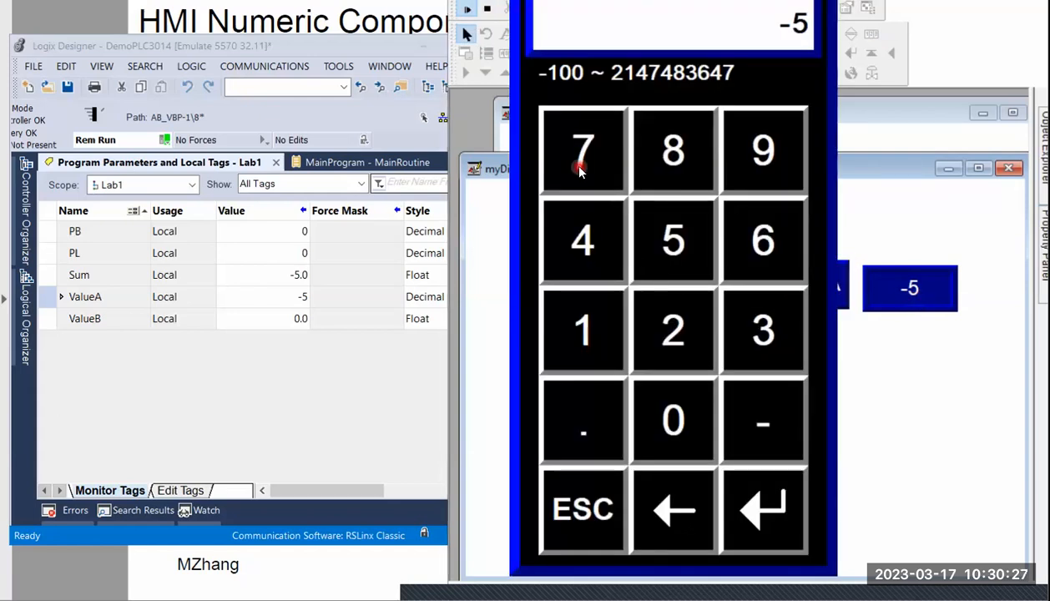
click(653, 161)
click(738, 163)
click(766, 508)
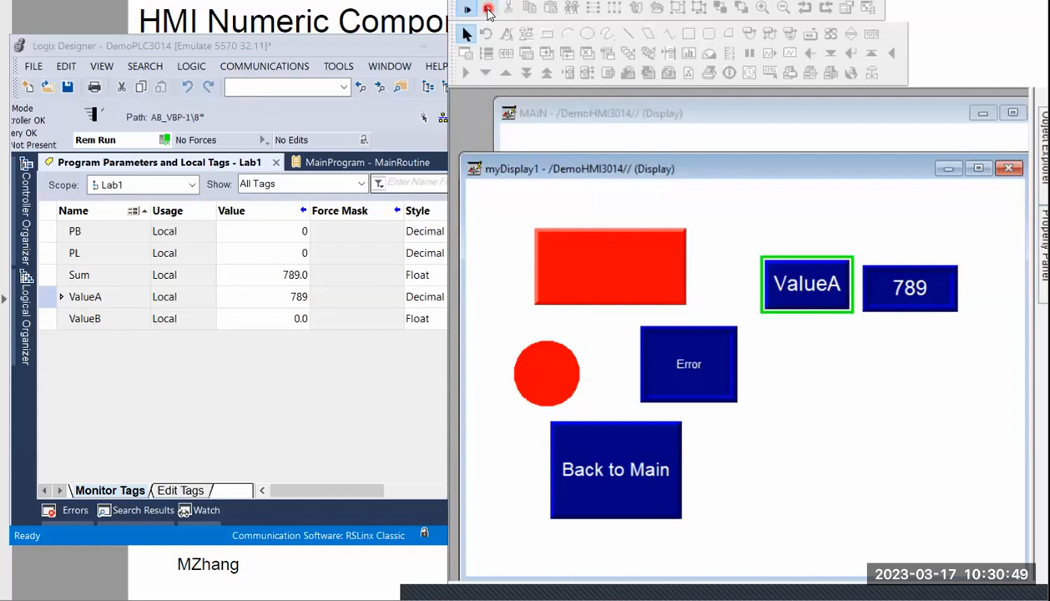
click(488, 8)
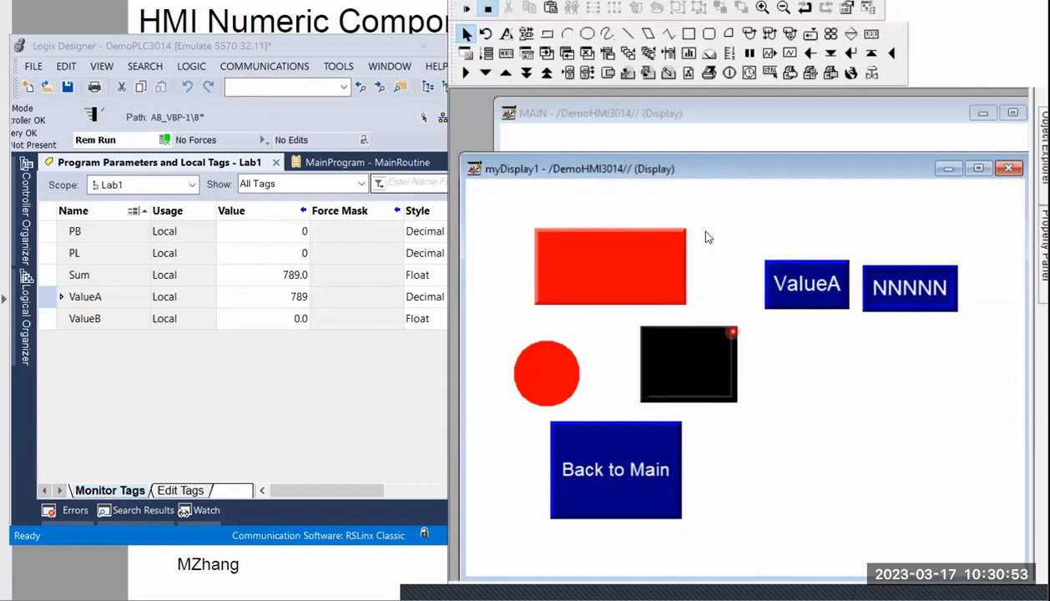
Step: Copy the ValueA numeric input together with its numeric display and place the pair directly below the originals
click(807, 305)
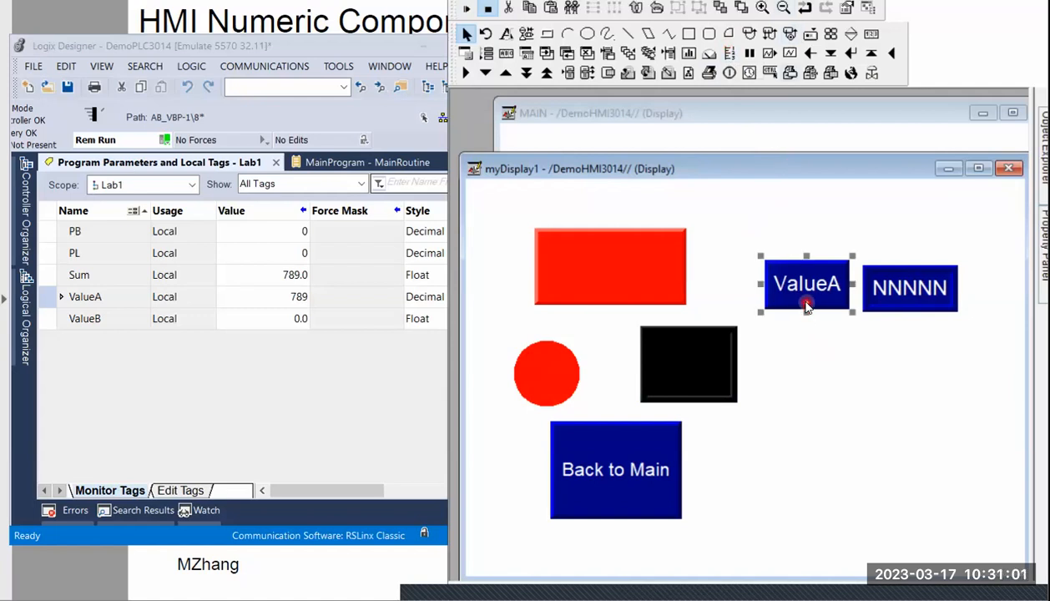
click(904, 324)
drag(742, 227, 989, 334)
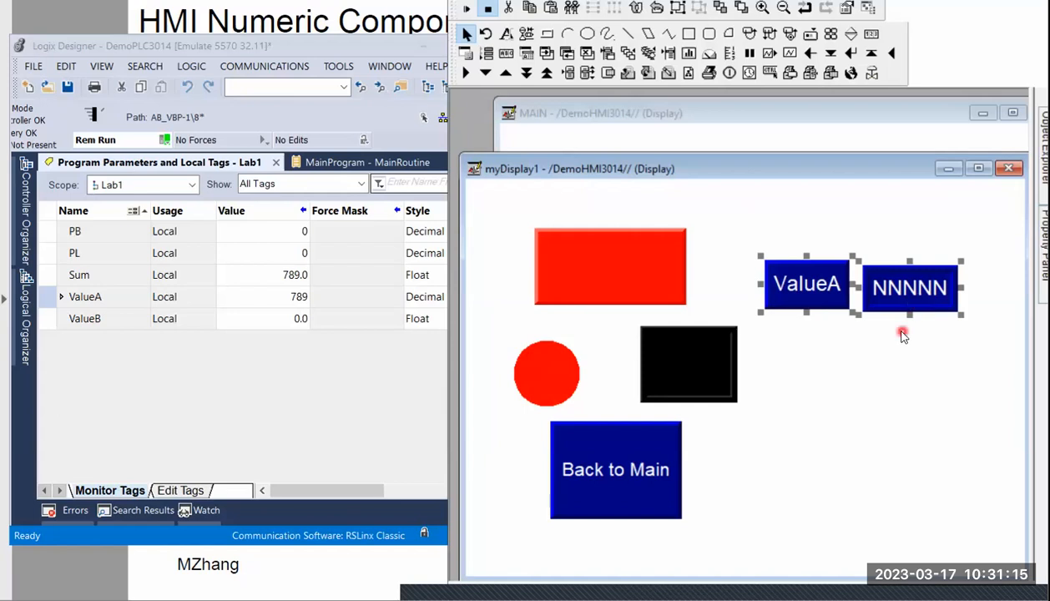
key(ctrl+c)
key(ctrl+v)
drag(902, 299, 899, 359)
click(868, 428)
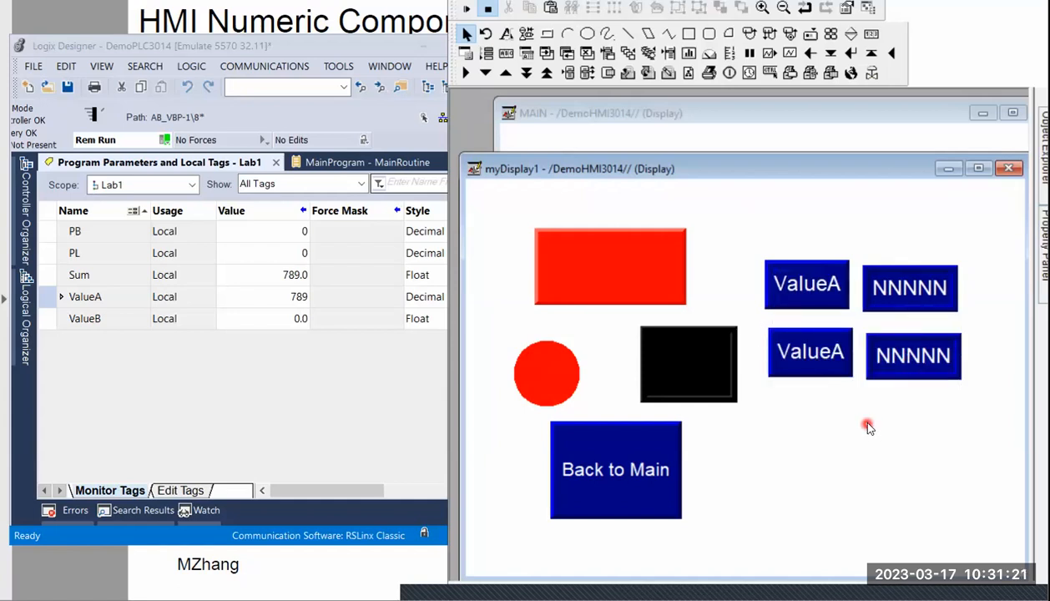
Step: Change the caption of the copied numeric input to ValueB and open its connection settings
click(821, 363)
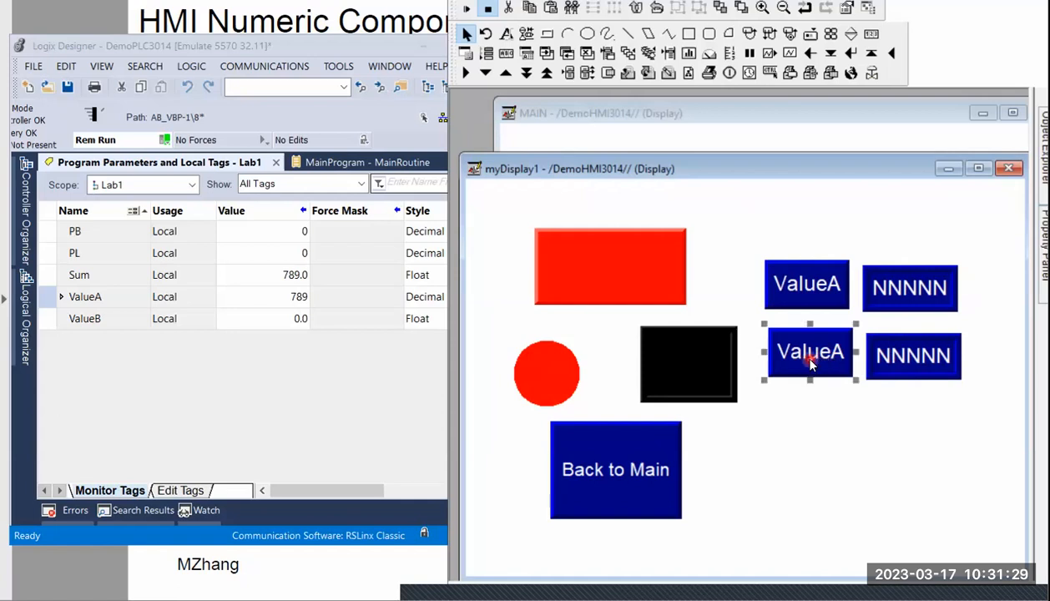
double_click(809, 361)
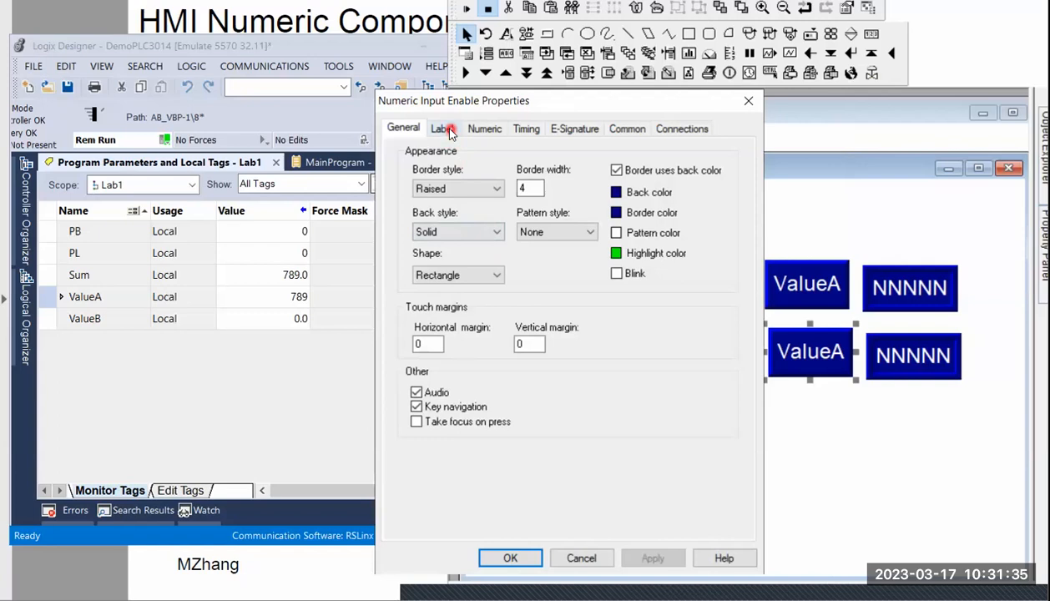
click(445, 130)
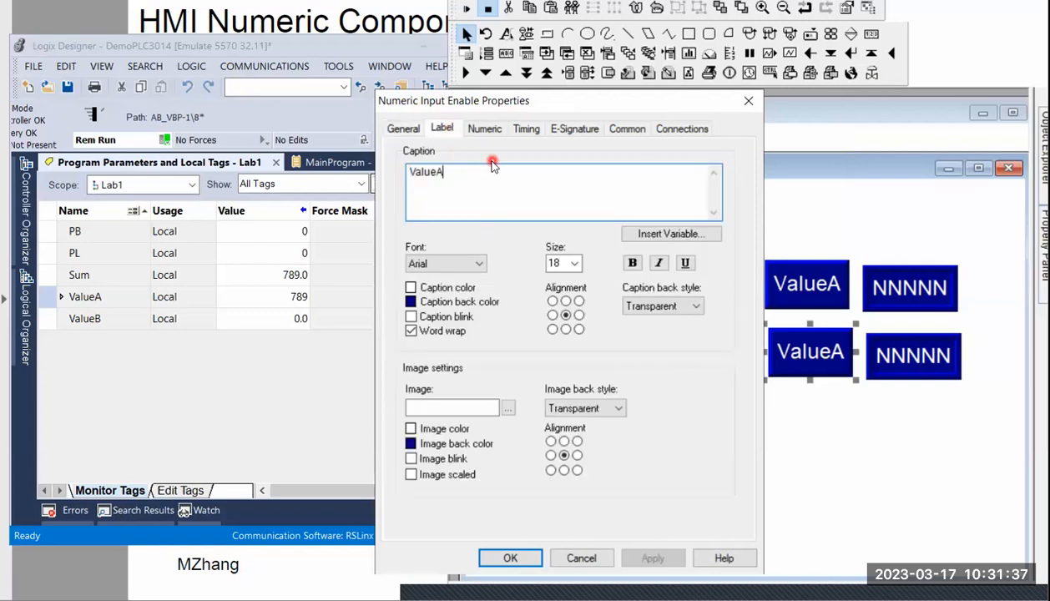
text(B)
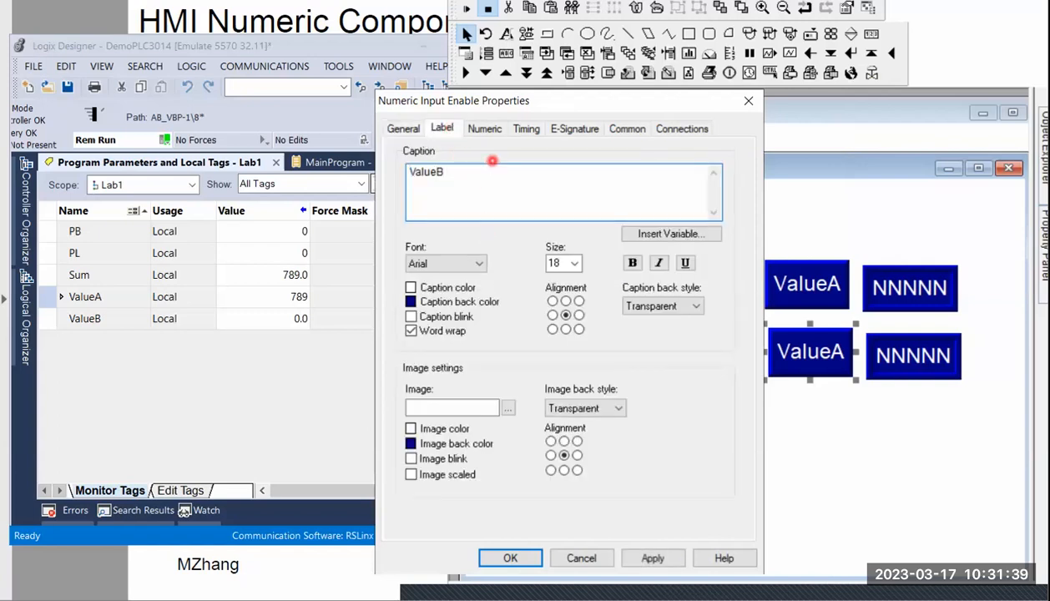
click(677, 129)
click(698, 160)
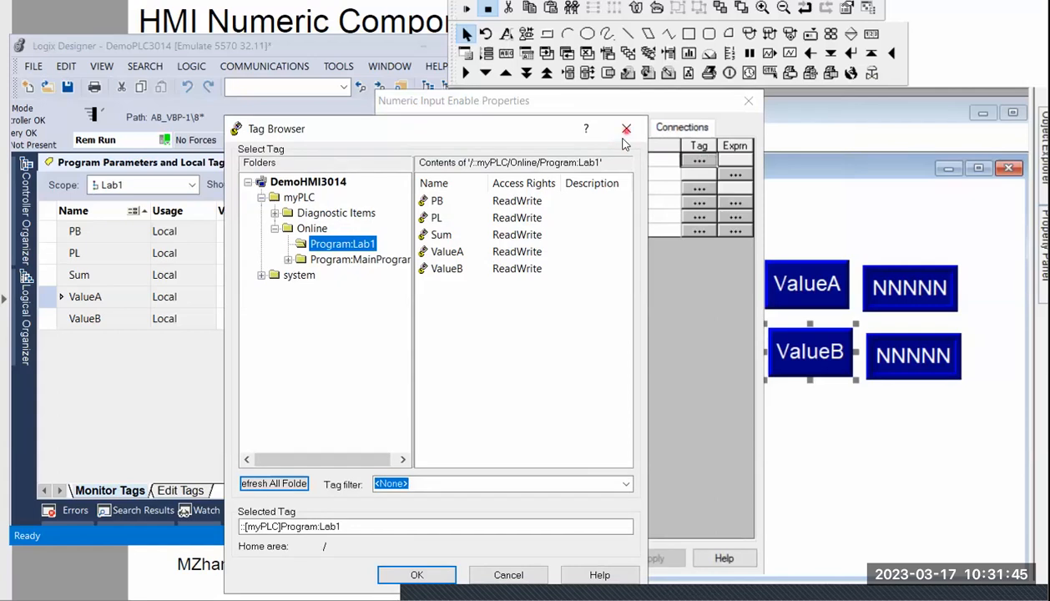
click(417, 576)
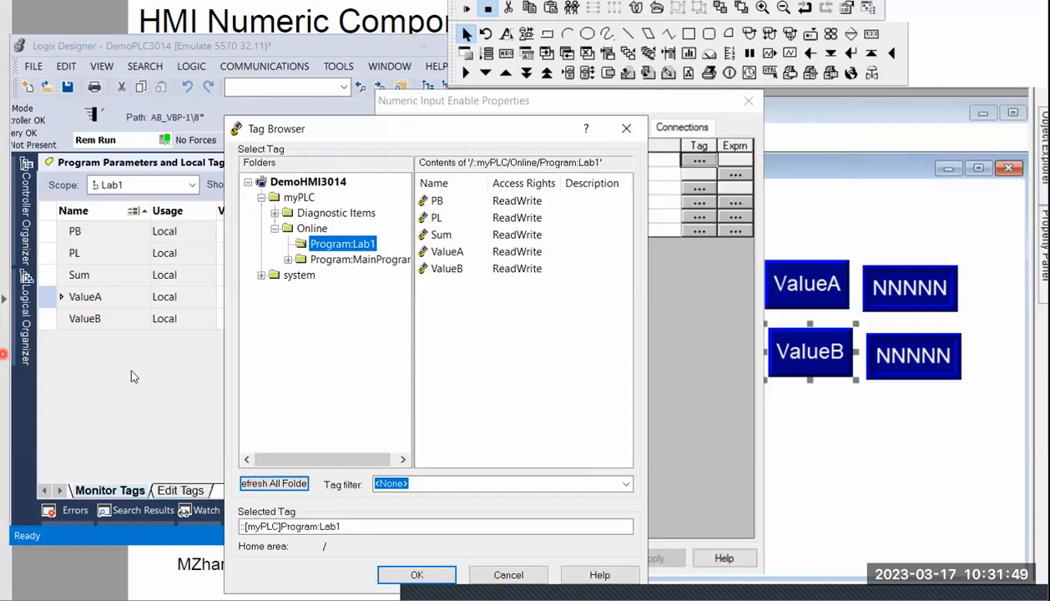
click(507, 575)
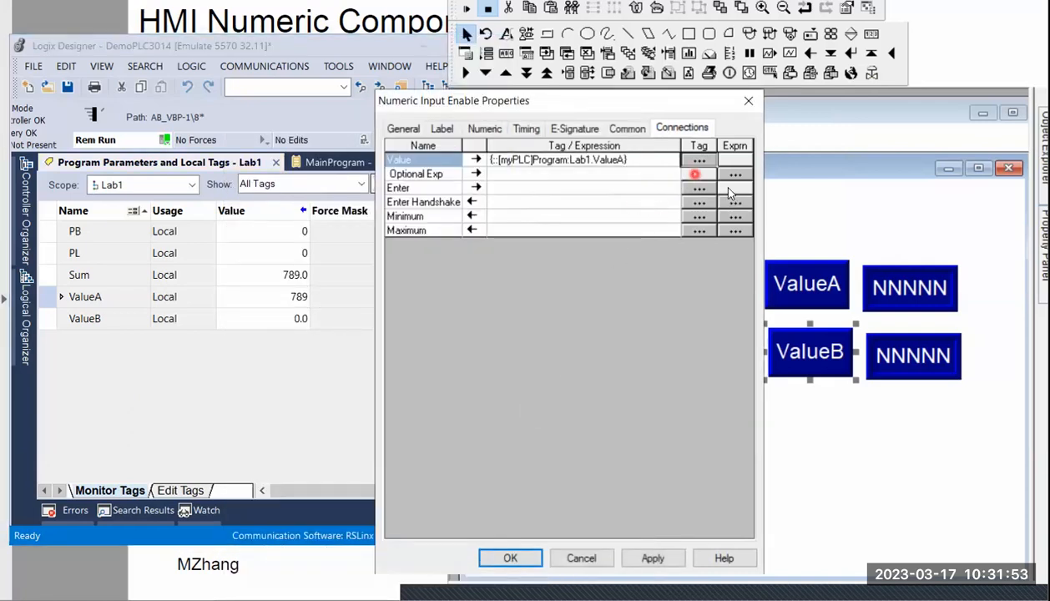
Step: Edit the copied numeric input's Value connection to {::[myPLC]Program:Lab1.ValueB} and accept the properties
click(616, 158)
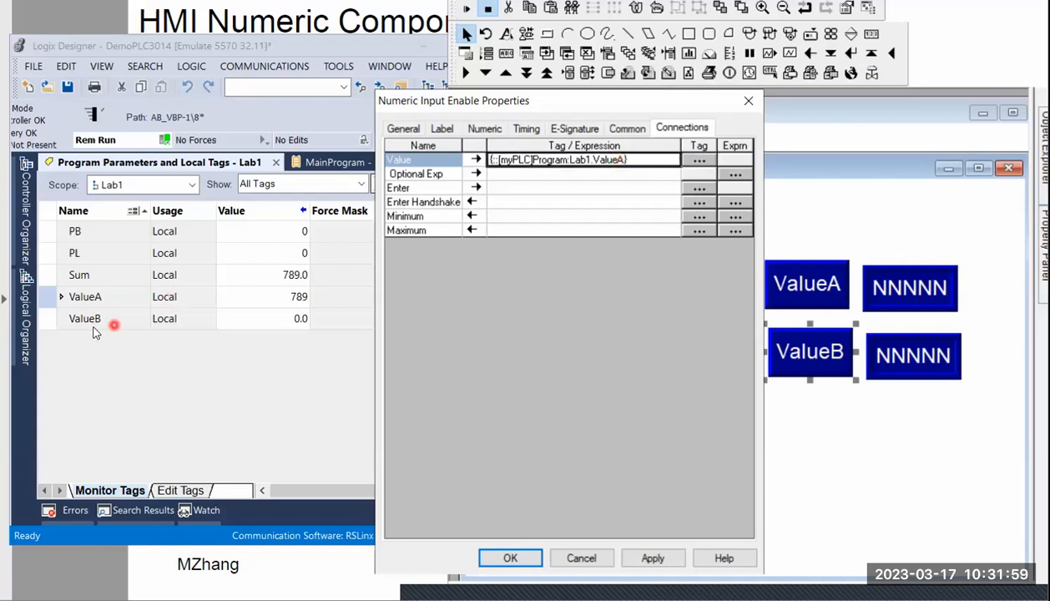
drag(103, 317, 653, 166)
click(612, 159)
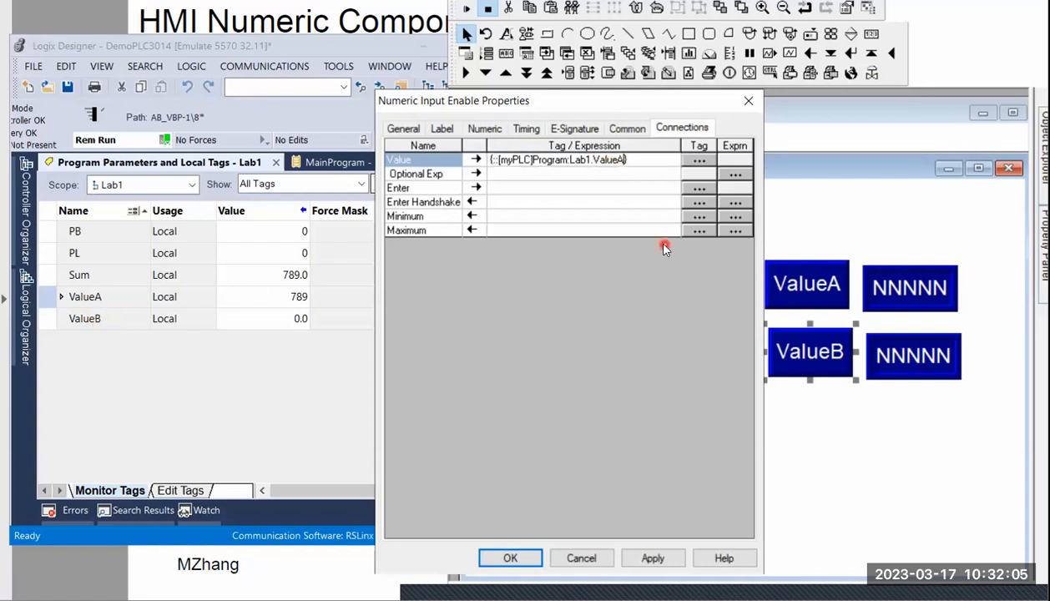
key(BackSpace)
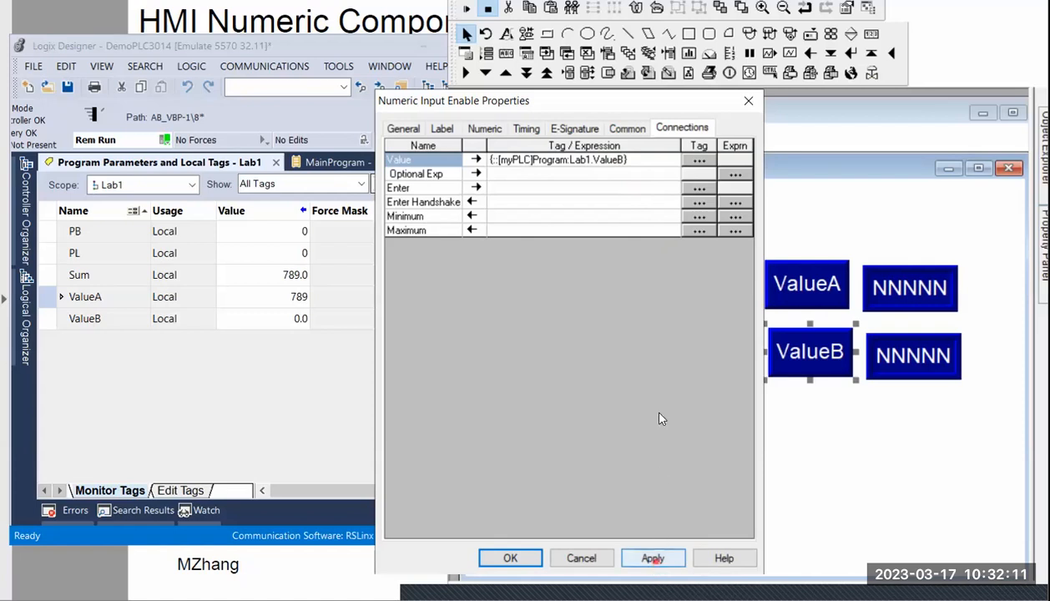
click(655, 560)
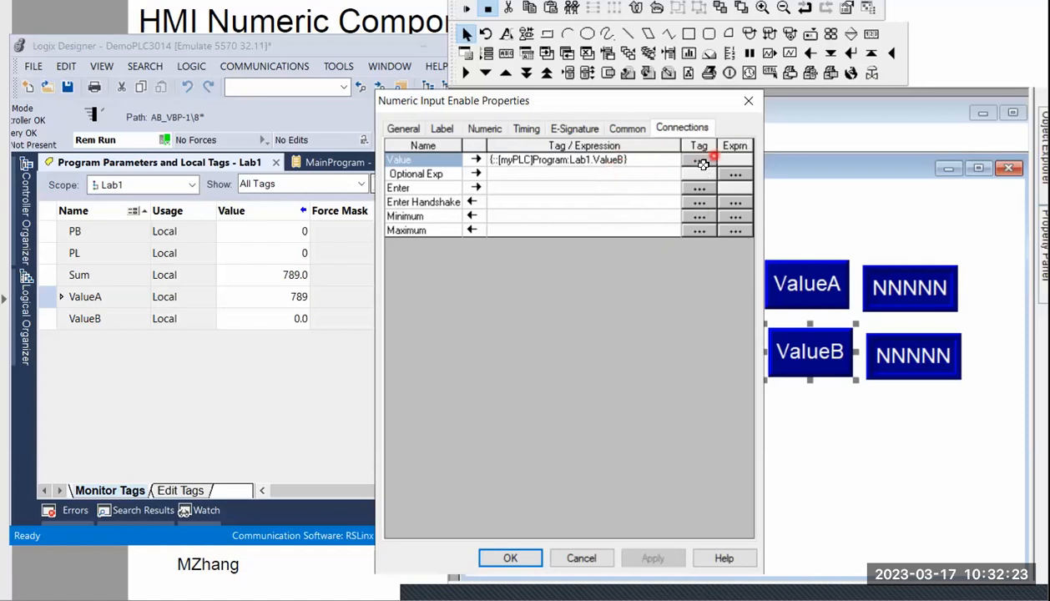
click(510, 558)
Step: Edit the Value connection of the numeric display beside the ValueB input to {::[myPLC]Program:Lab1.ValueB}
click(918, 359)
double_click(919, 359)
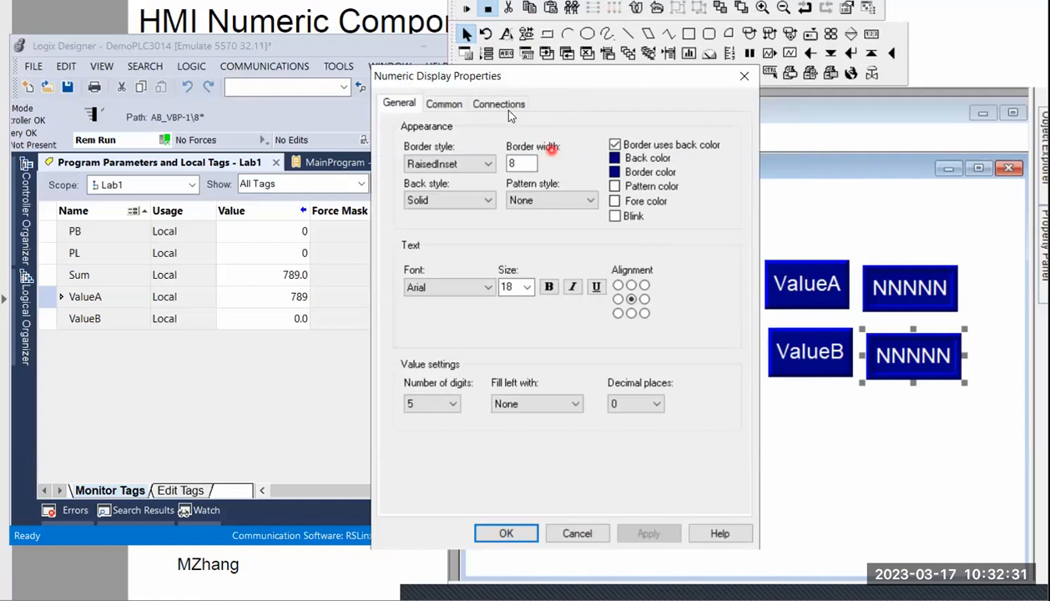
click(500, 106)
click(590, 136)
click(604, 137)
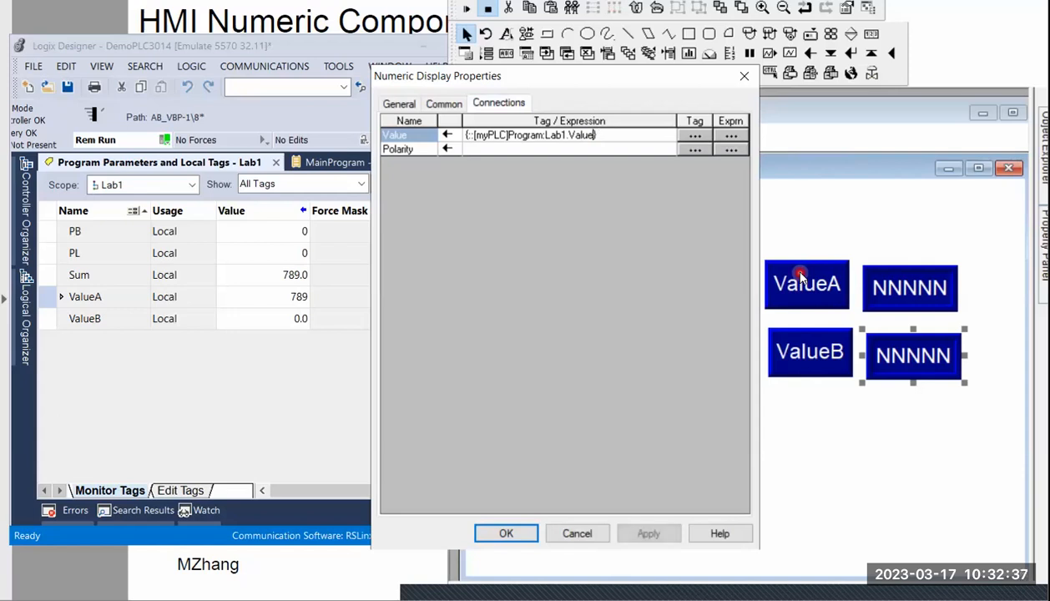
text(B)
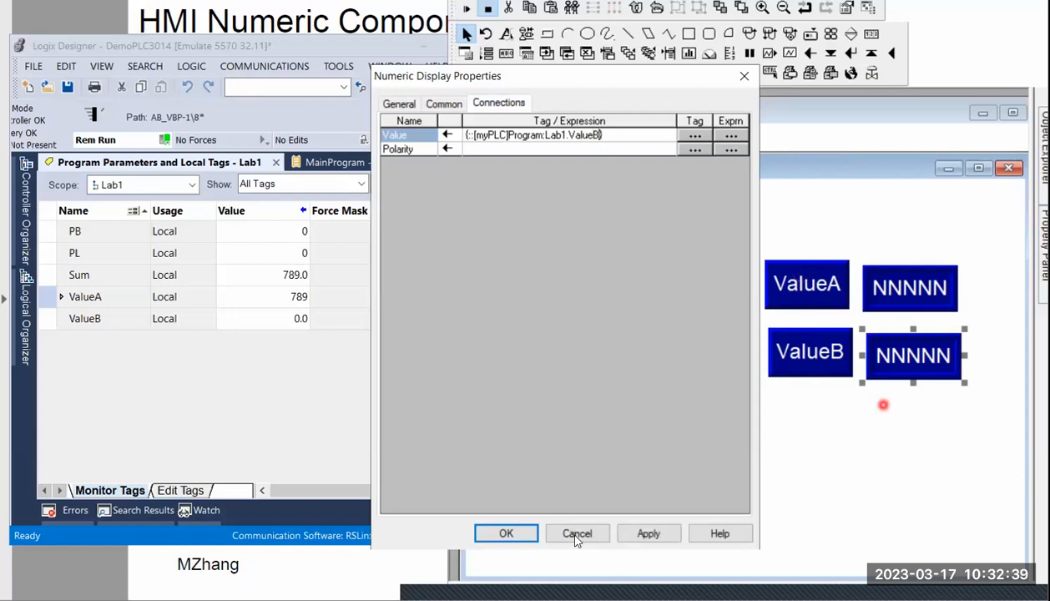
click(508, 533)
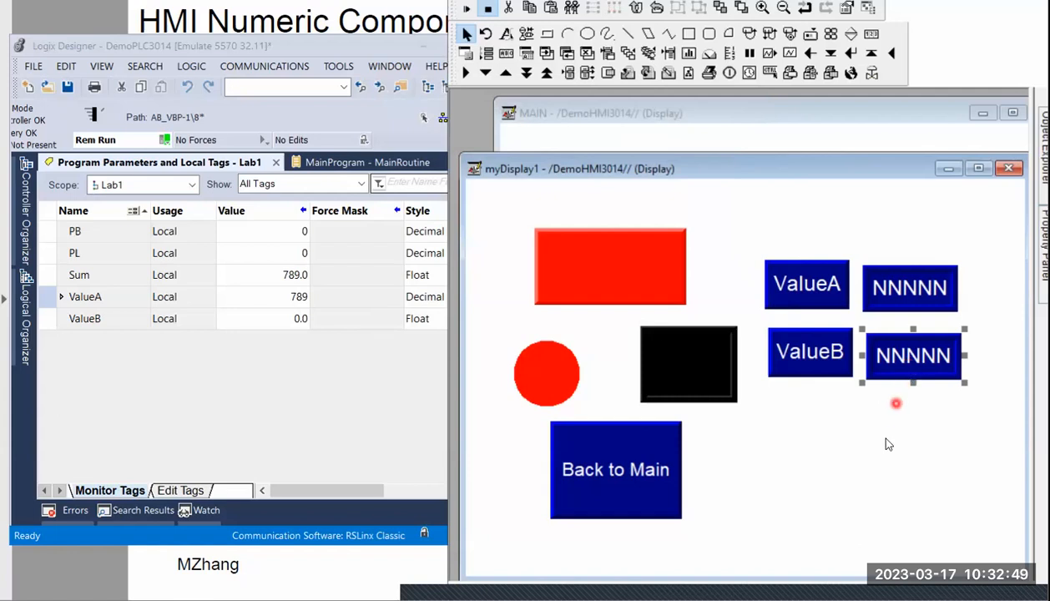
Step: Duplicate the ValueB numeric display, place the copy below it, and connect the copy's Value to the Sum tag of Lab1 in myPLC
key(ctrl+d)
drag(920, 377, 911, 443)
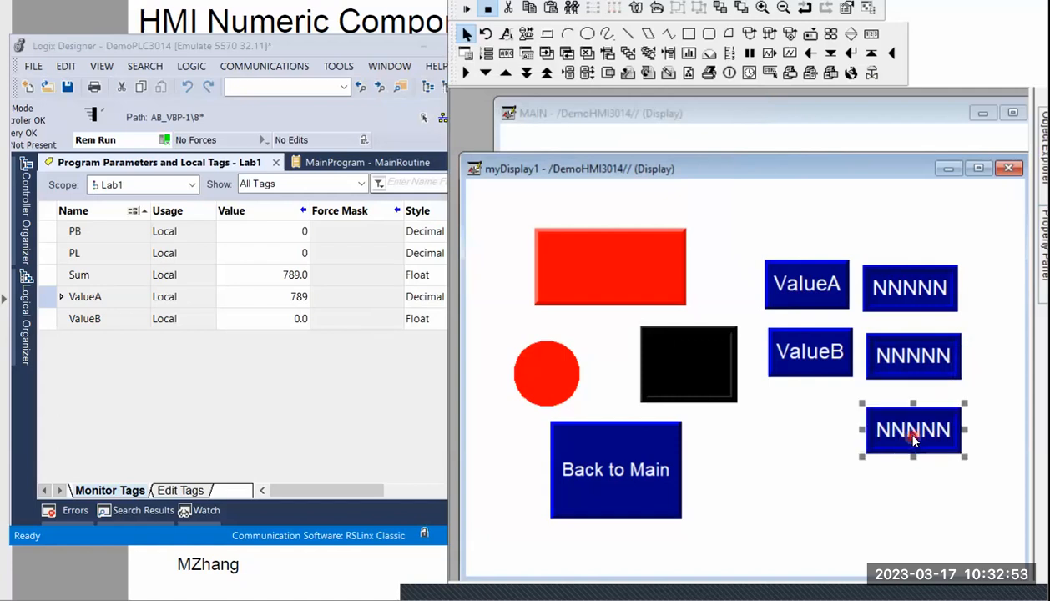
double_click(912, 436)
drag(645, 0, 566, 77)
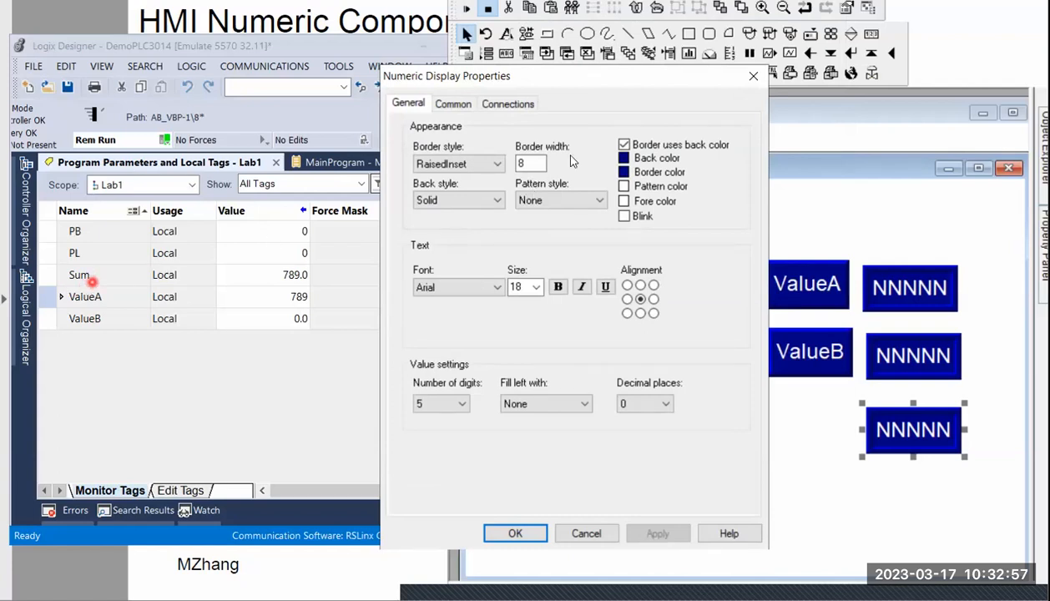
click(523, 109)
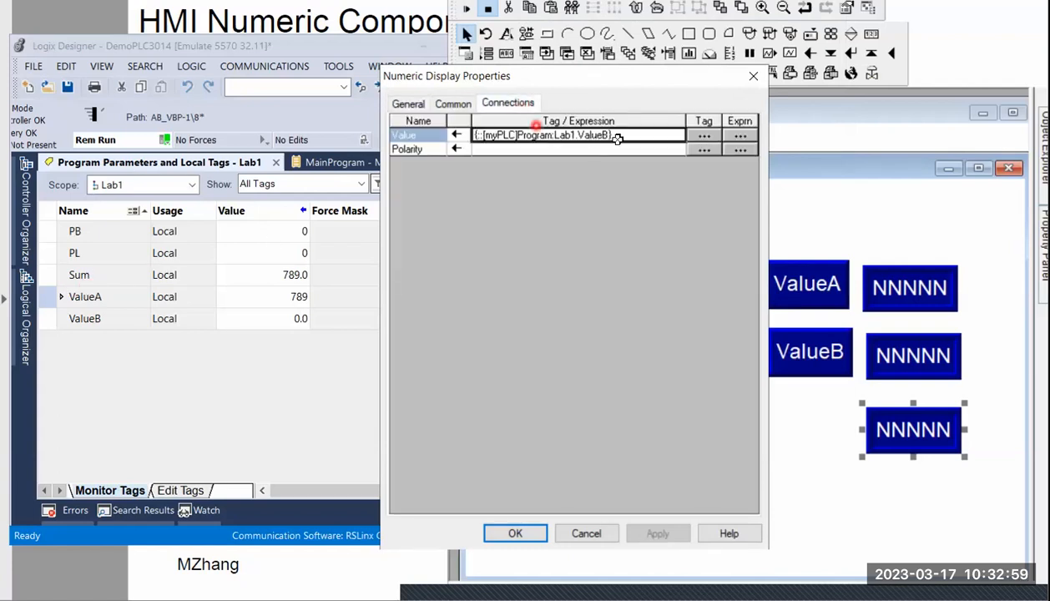
click(703, 136)
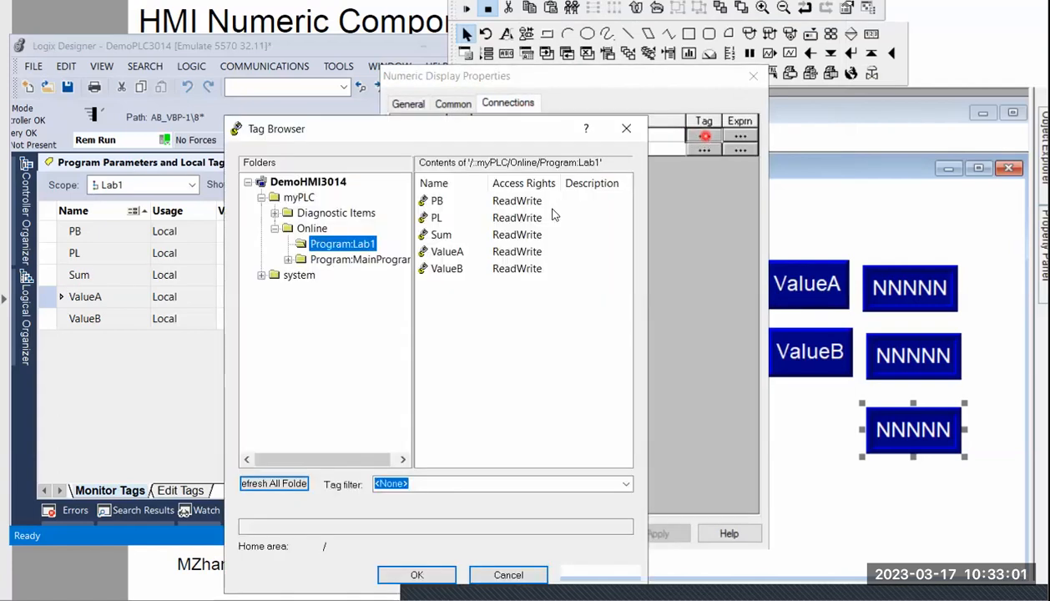
double_click(440, 235)
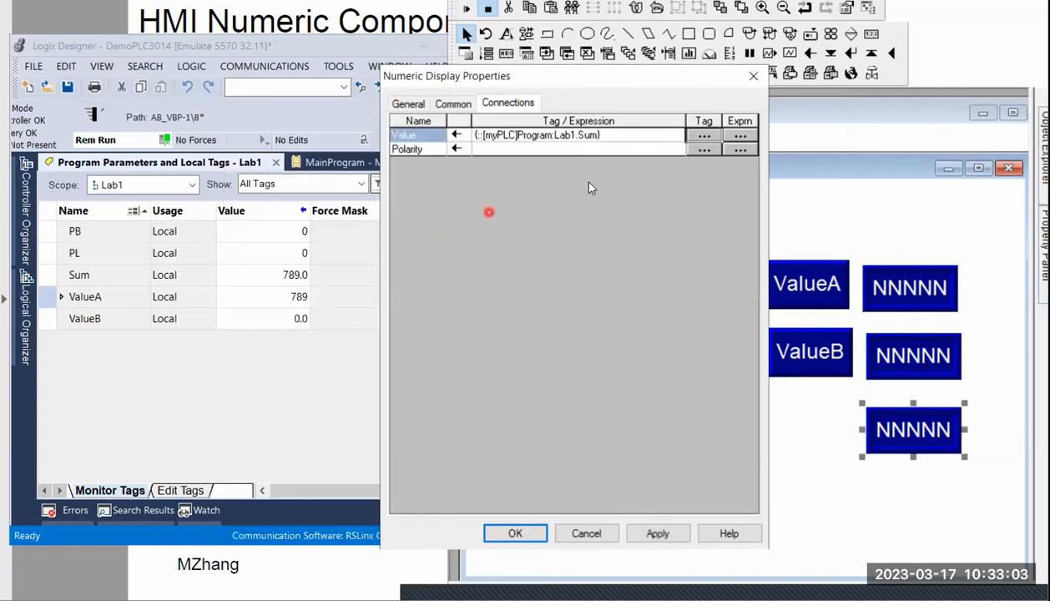
click(515, 535)
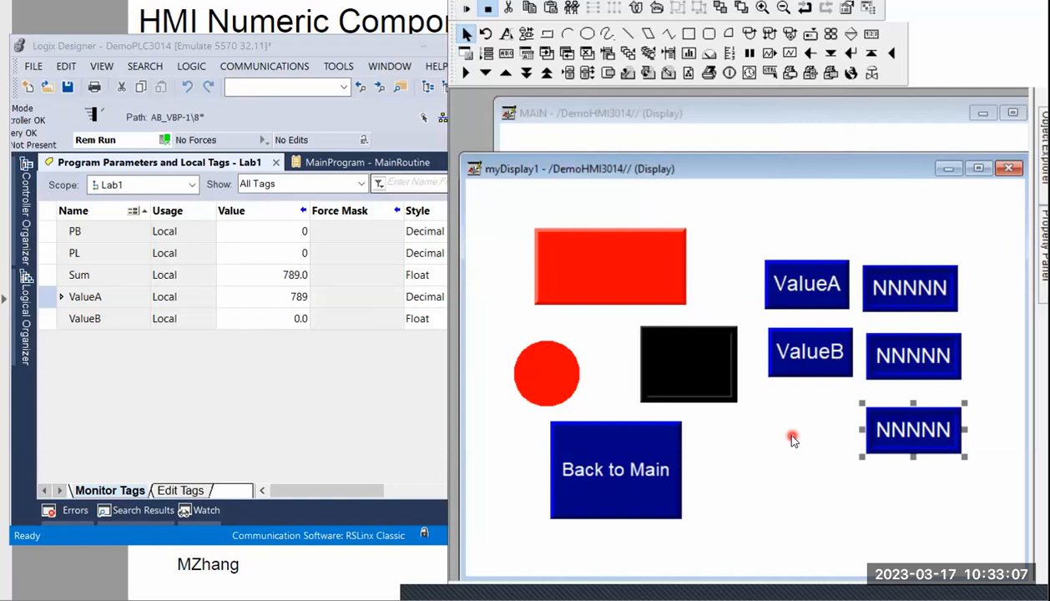
Step: Test-run myDisplay1 and enter 1 for ValueB on the numeric keypad
click(467, 10)
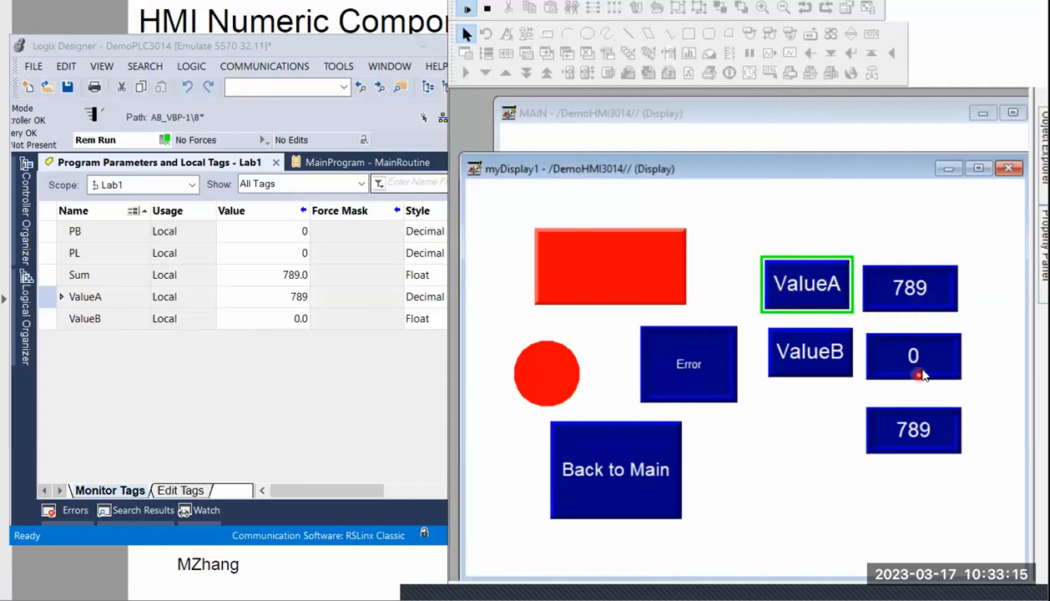
click(808, 364)
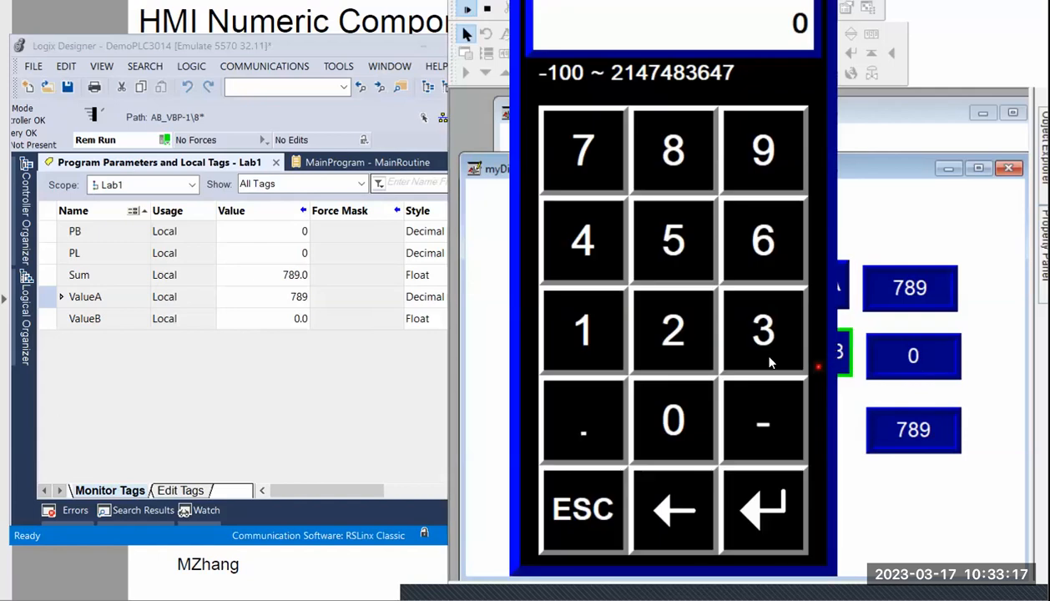
click(571, 334)
click(767, 511)
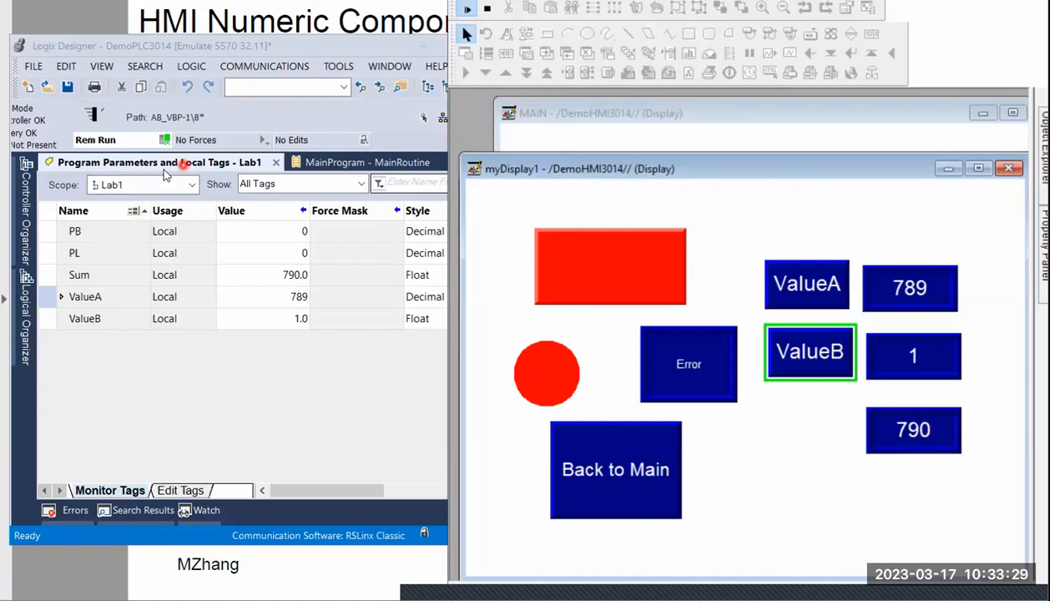
Step: Open the MyMain routine of Lab1 in Logix Designer and inspect the ADD instruction's source and destination tags
click(339, 167)
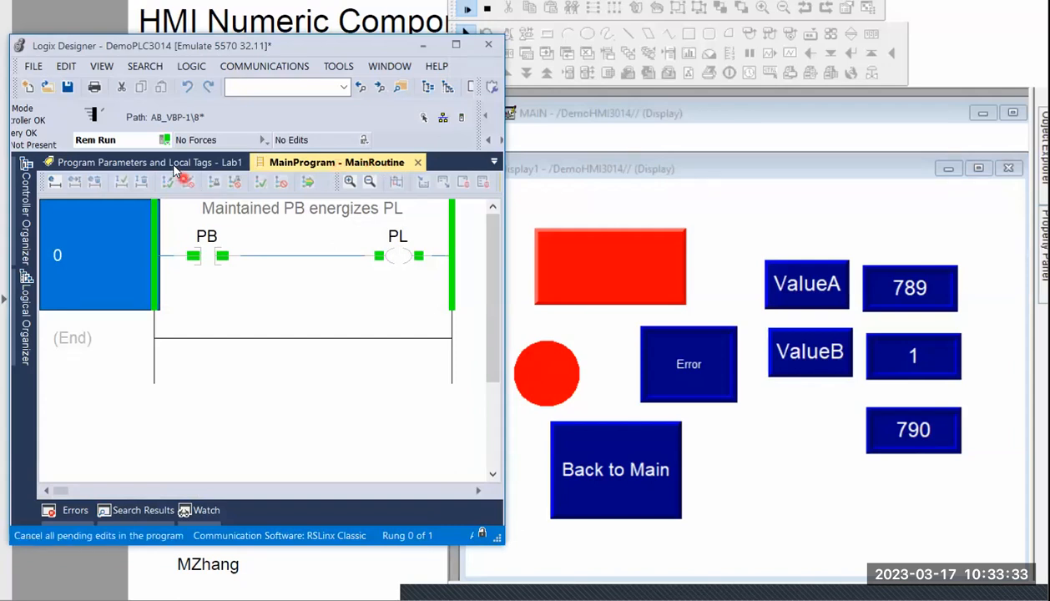
click(175, 166)
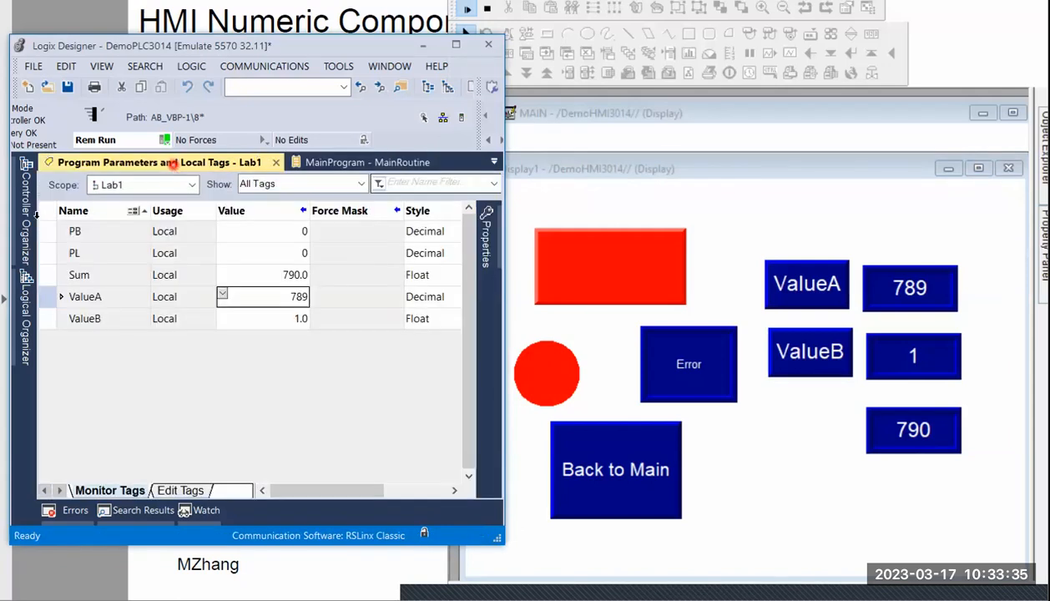
click(26, 223)
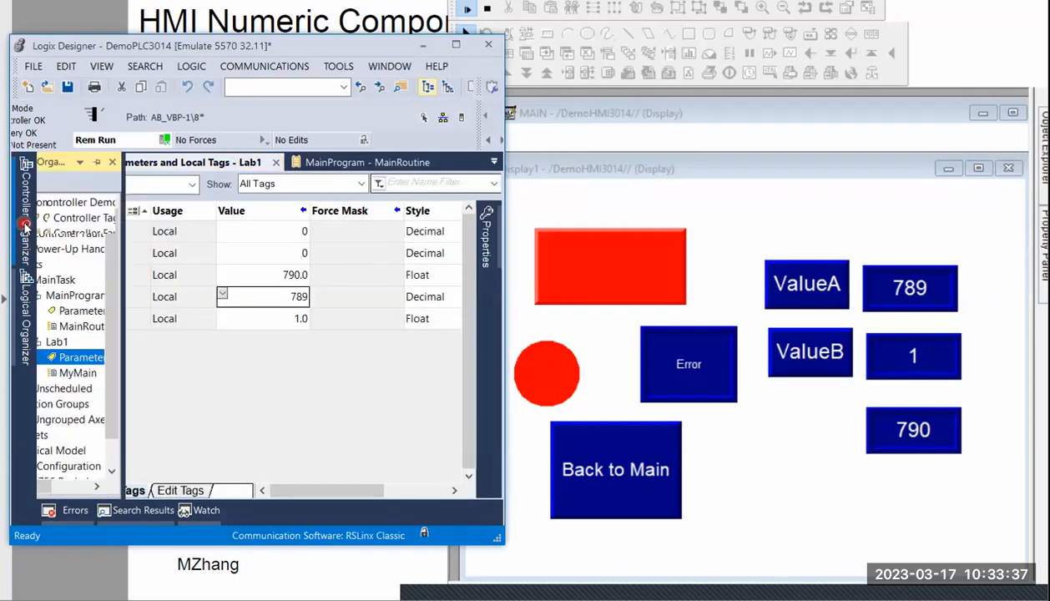
double_click(125, 372)
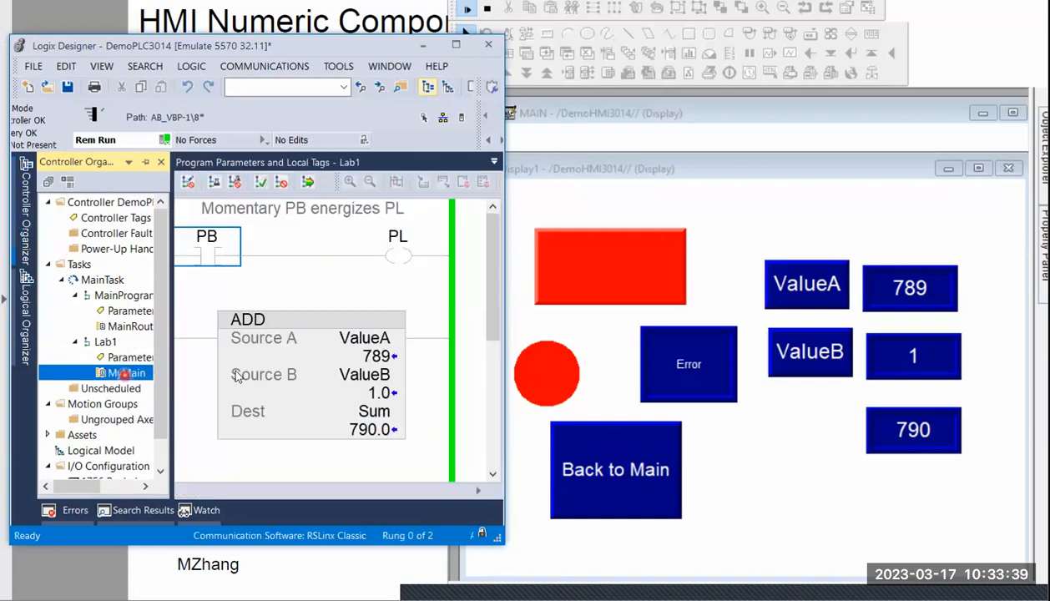
click(188, 378)
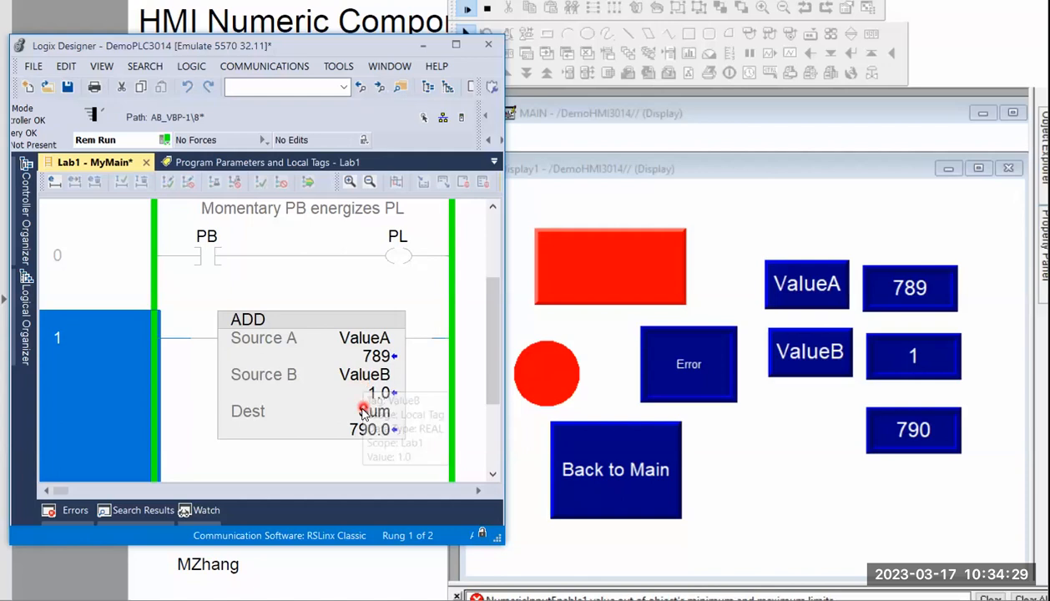
mouse_move(368, 415)
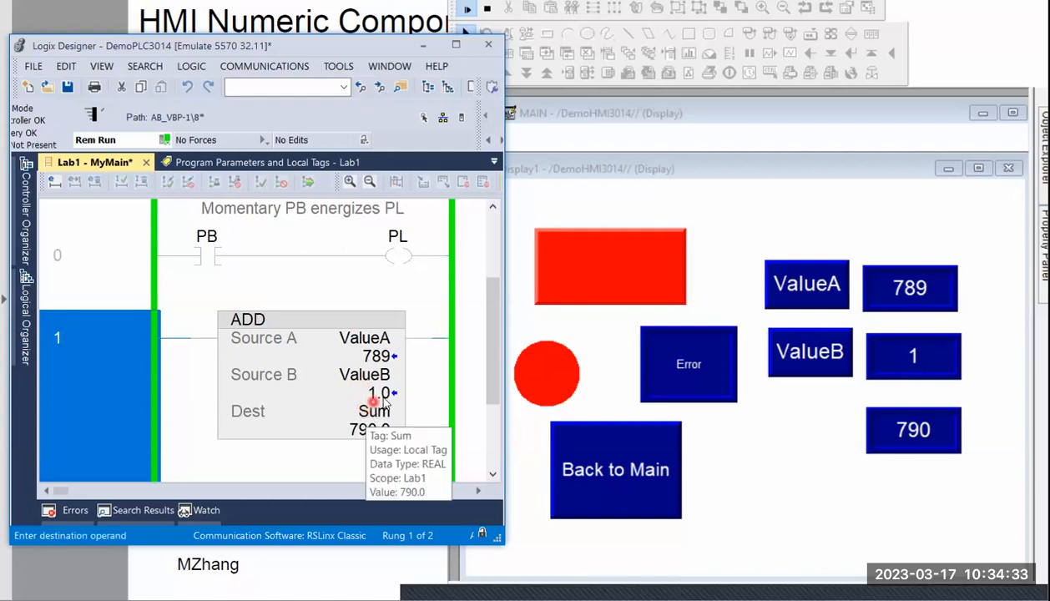
Step: Enter 1.2 for ValueB on the running myDisplay1
click(799, 354)
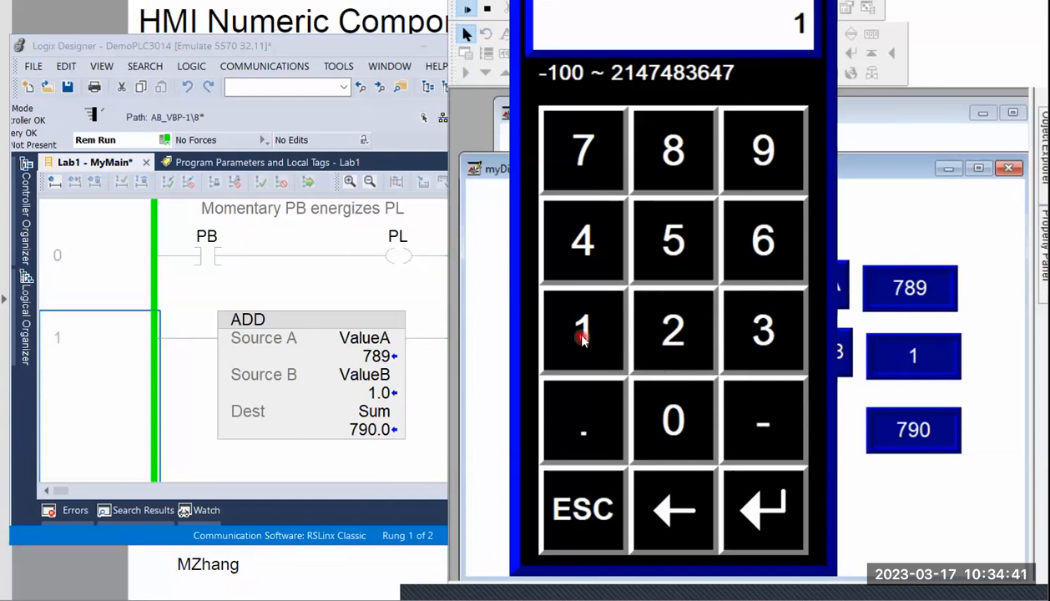
click(583, 334)
click(587, 418)
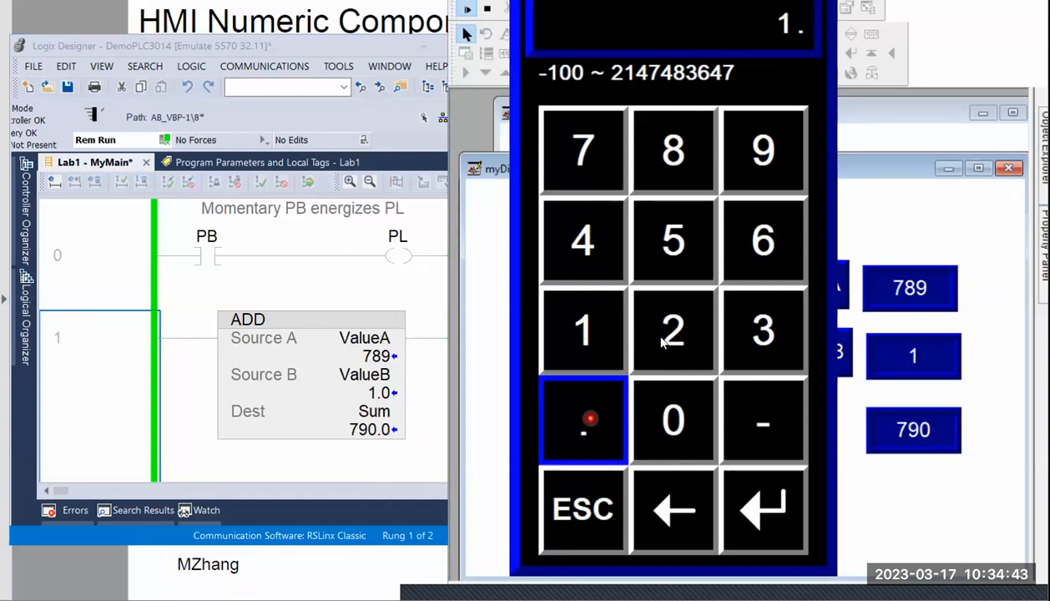
click(671, 338)
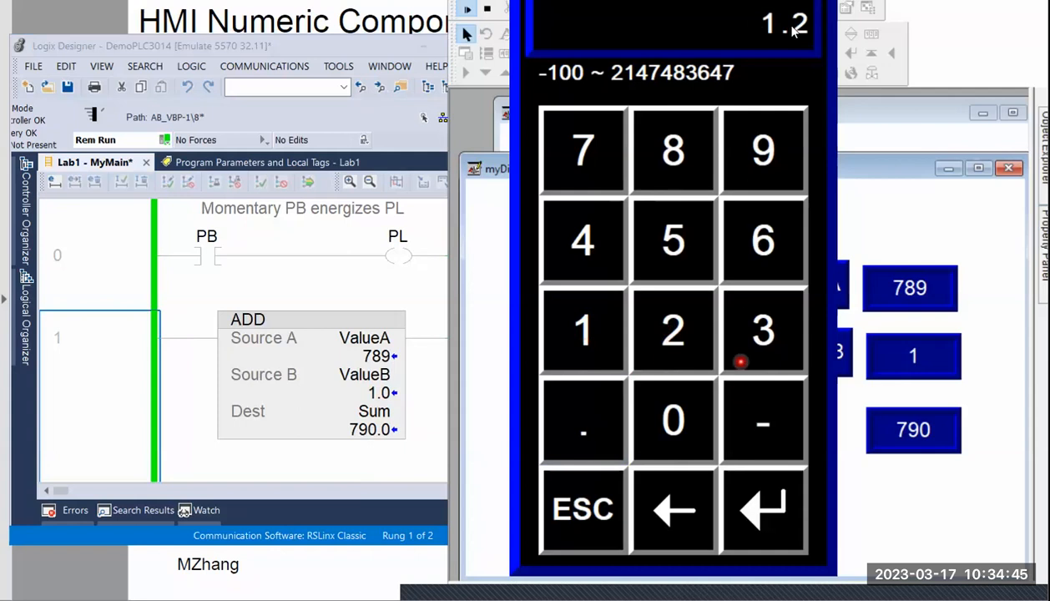
click(763, 511)
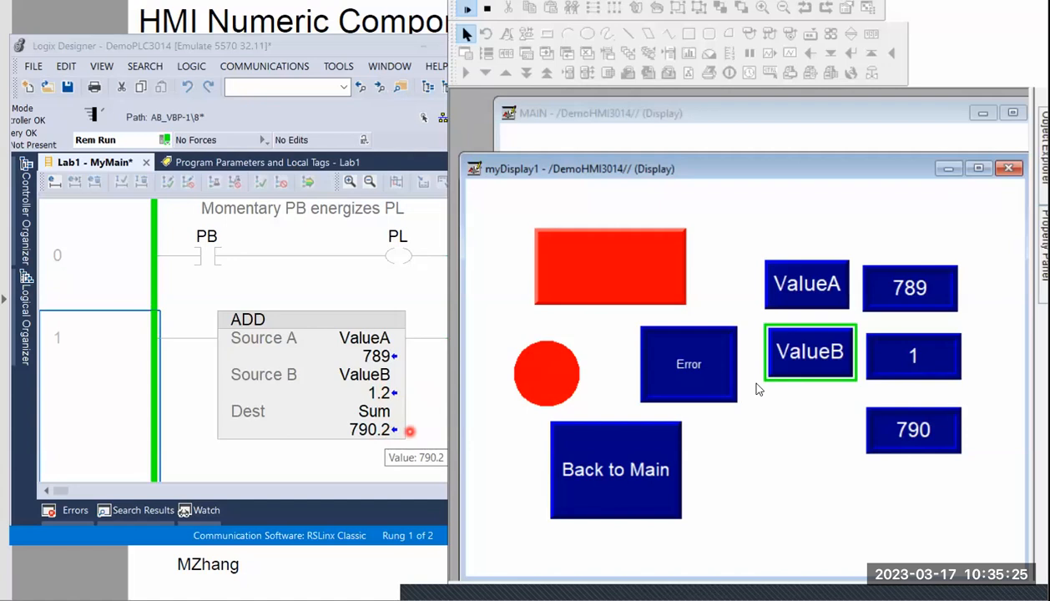
Step: Stop the test run and set the numeric display beside the ValueB input to 1 decimal place
click(488, 9)
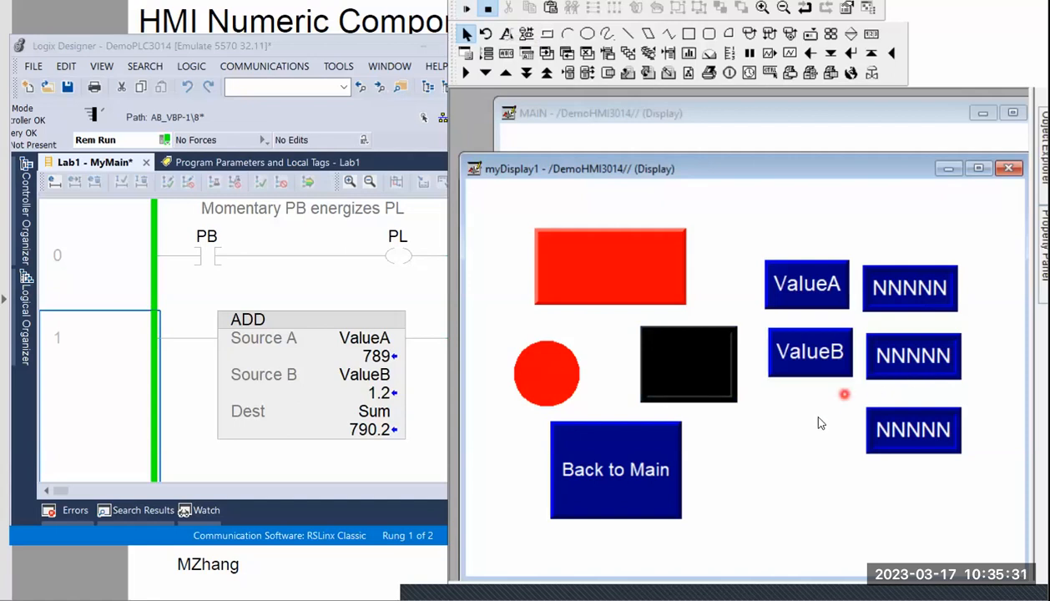
double_click(913, 357)
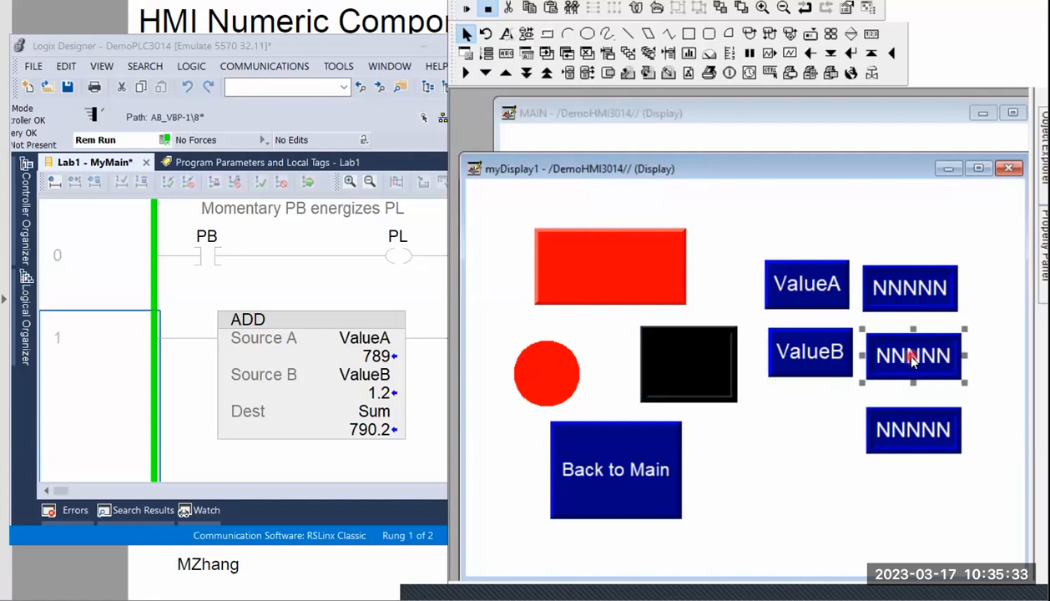
drag(663, 0, 569, 91)
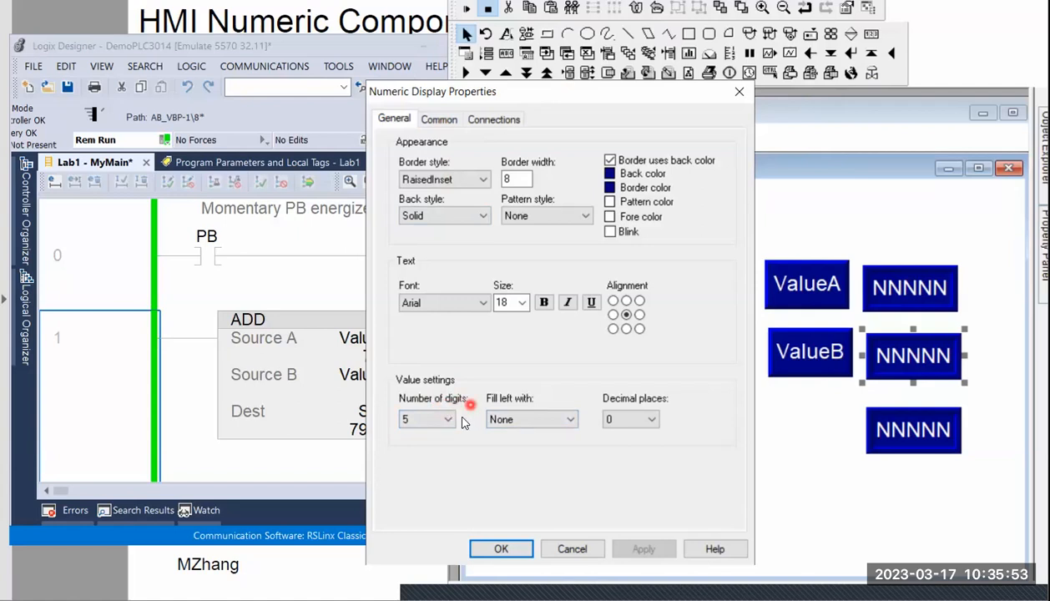
click(652, 421)
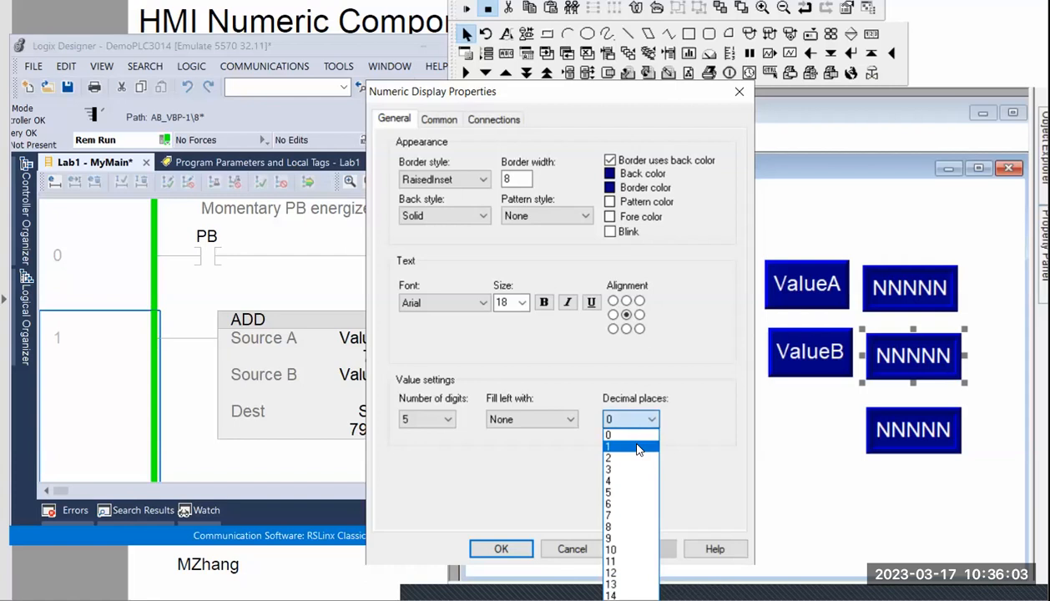
click(637, 447)
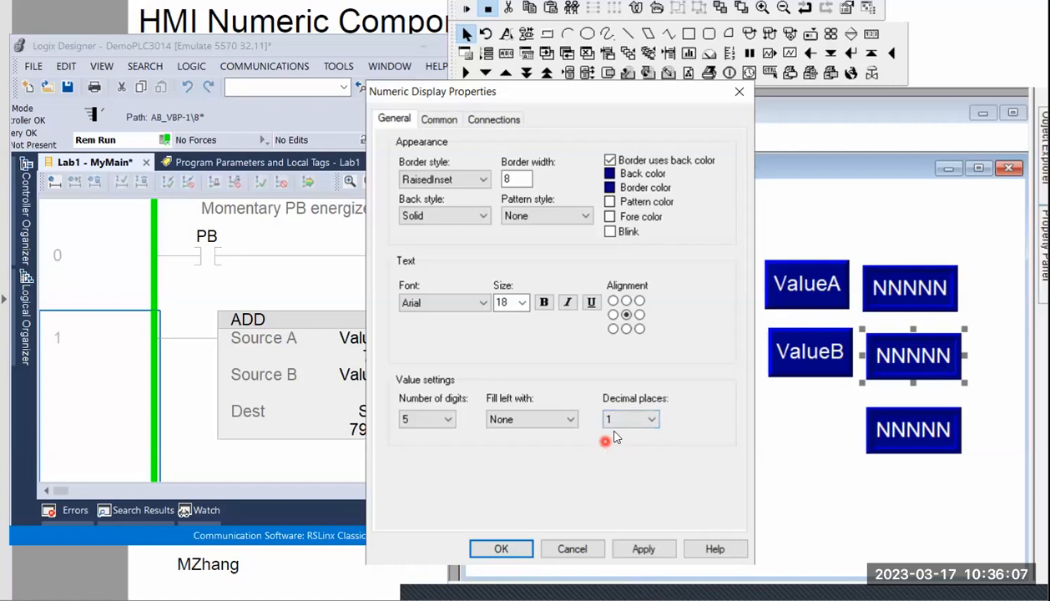
click(502, 550)
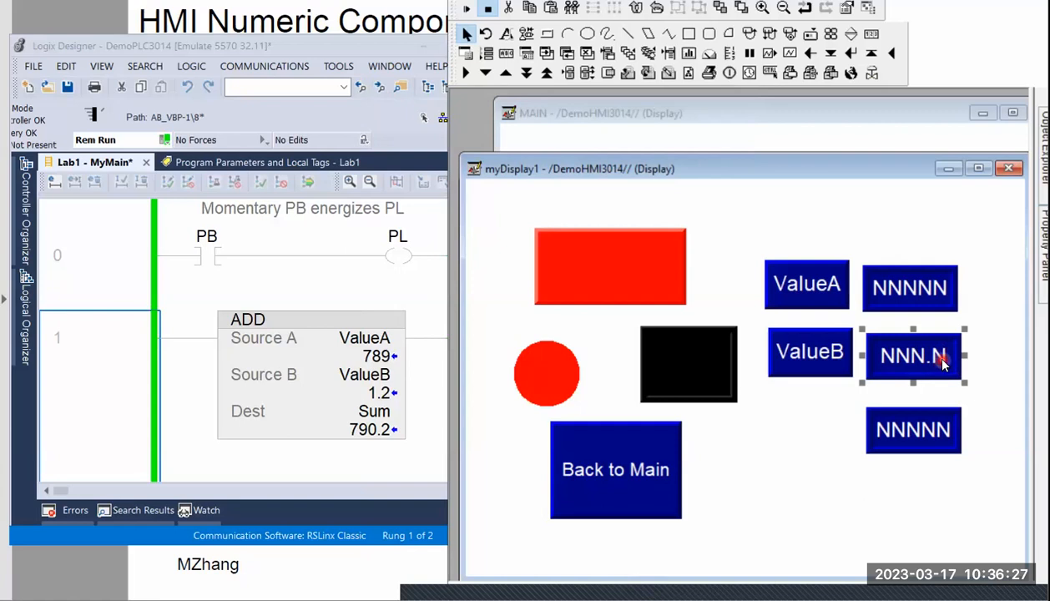
Step: Set the Sum numeric display to 1 decimal place and test-run myDisplay1
double_click(912, 432)
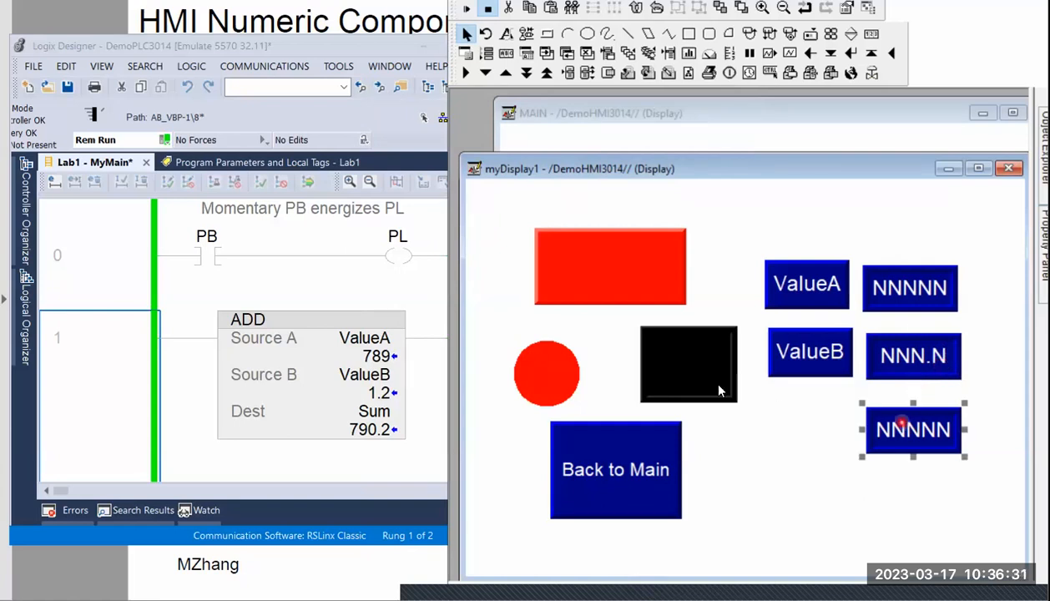
click(742, 278)
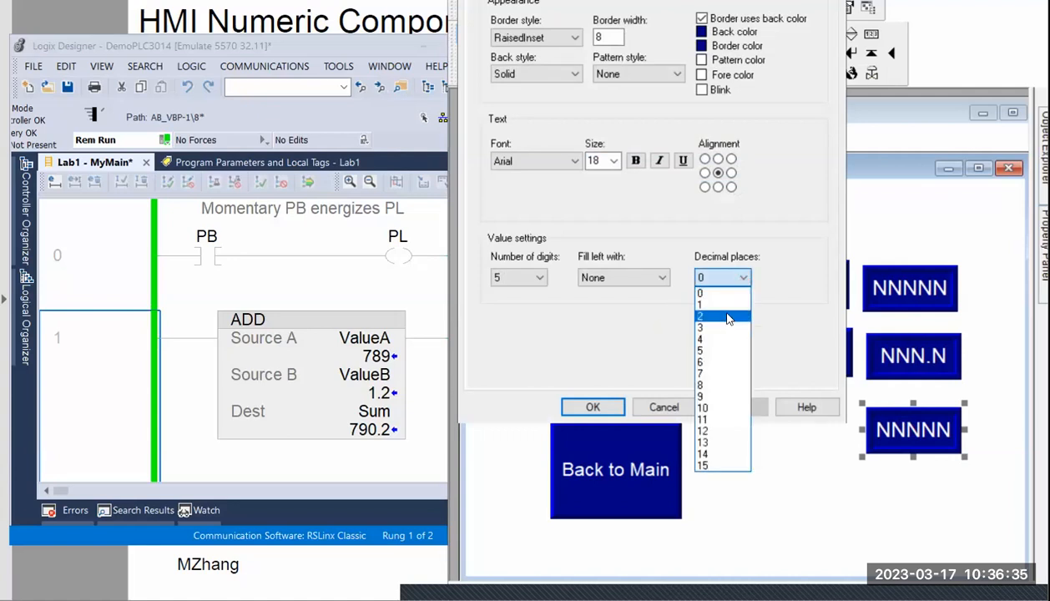
click(728, 317)
click(736, 409)
click(742, 278)
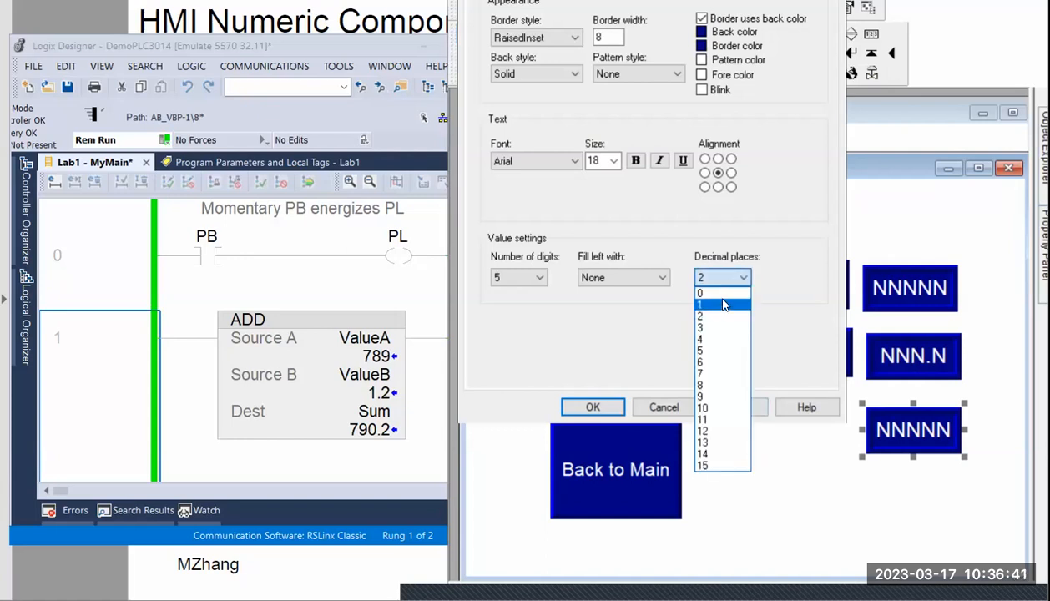
click(724, 304)
click(610, 409)
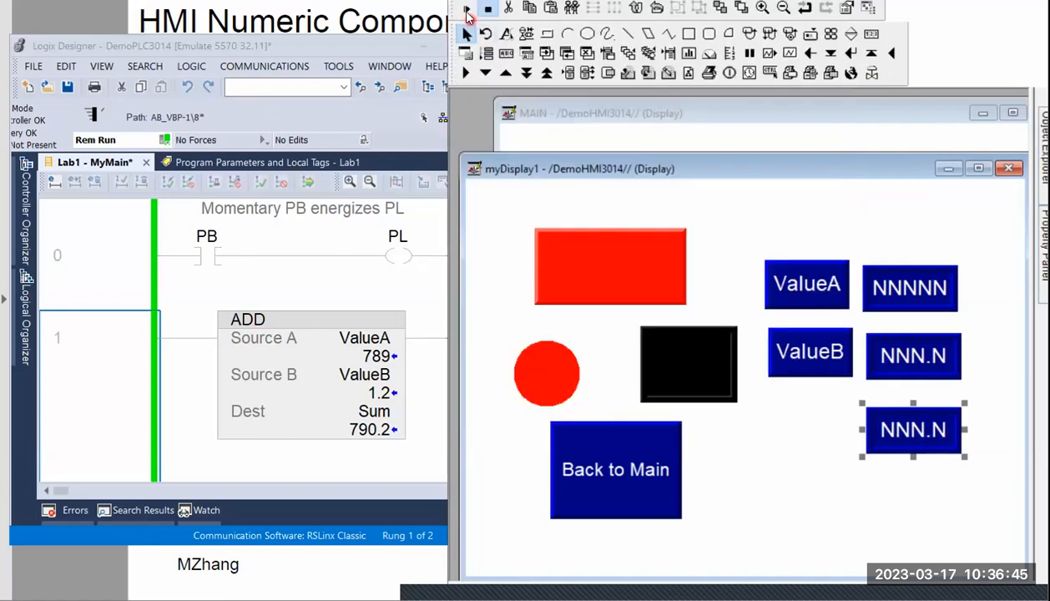
click(466, 10)
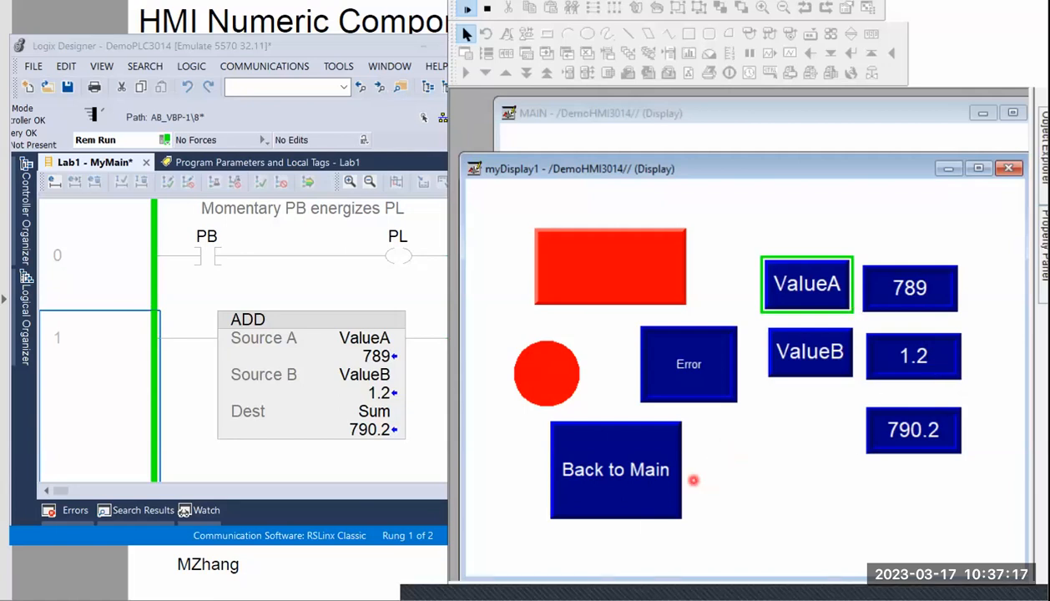
key(alt+Tab)
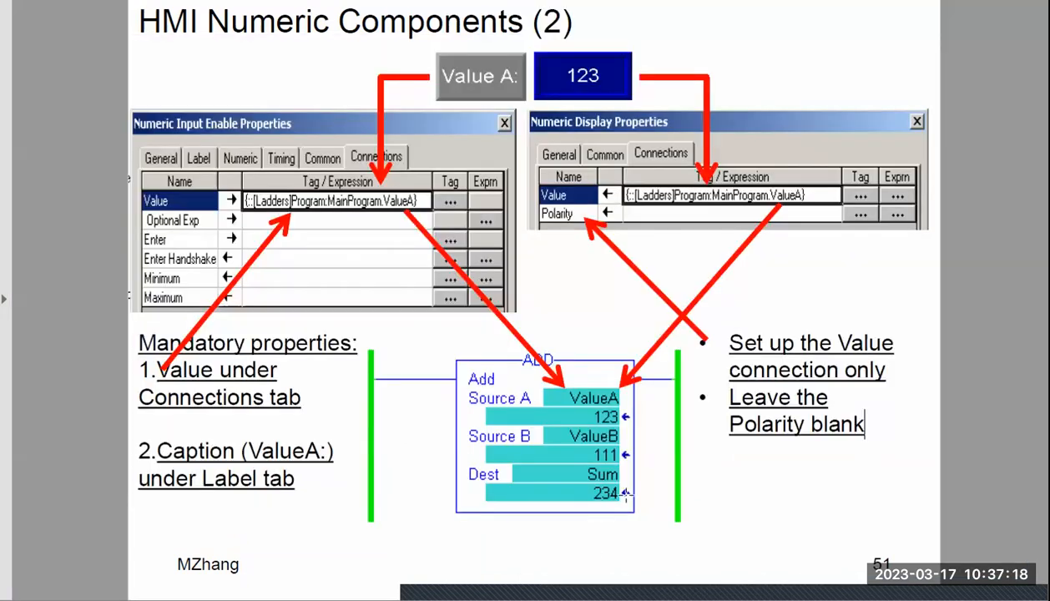
click(699, 437)
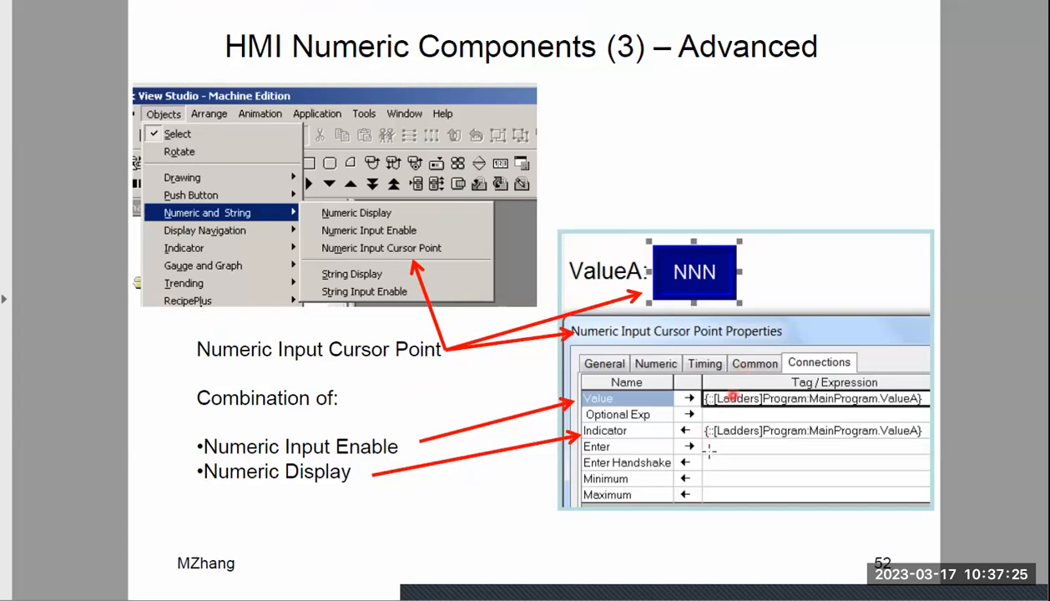
key(Left)
key(Right)
key(Right)
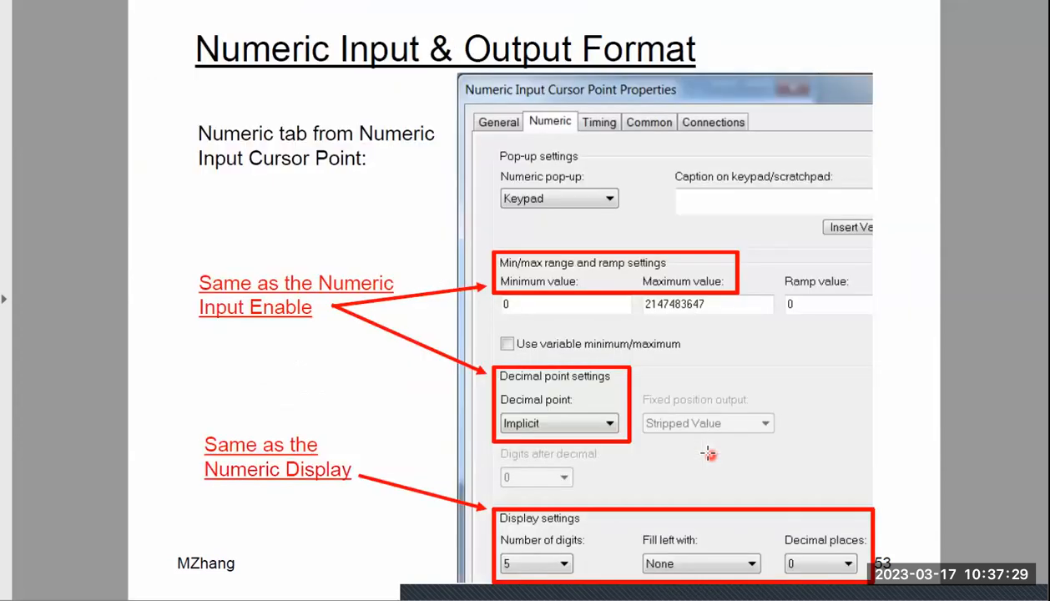
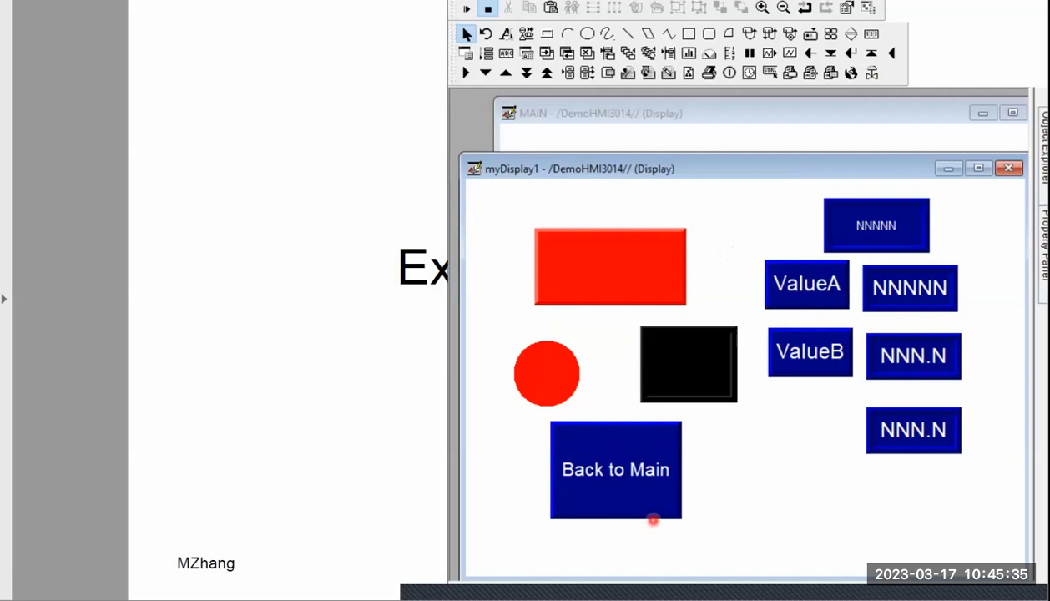
Step: Switch to Logix Designer to check the ADD rung in MyMain, and move its window clear of the HMI drawing tools
click(643, 592)
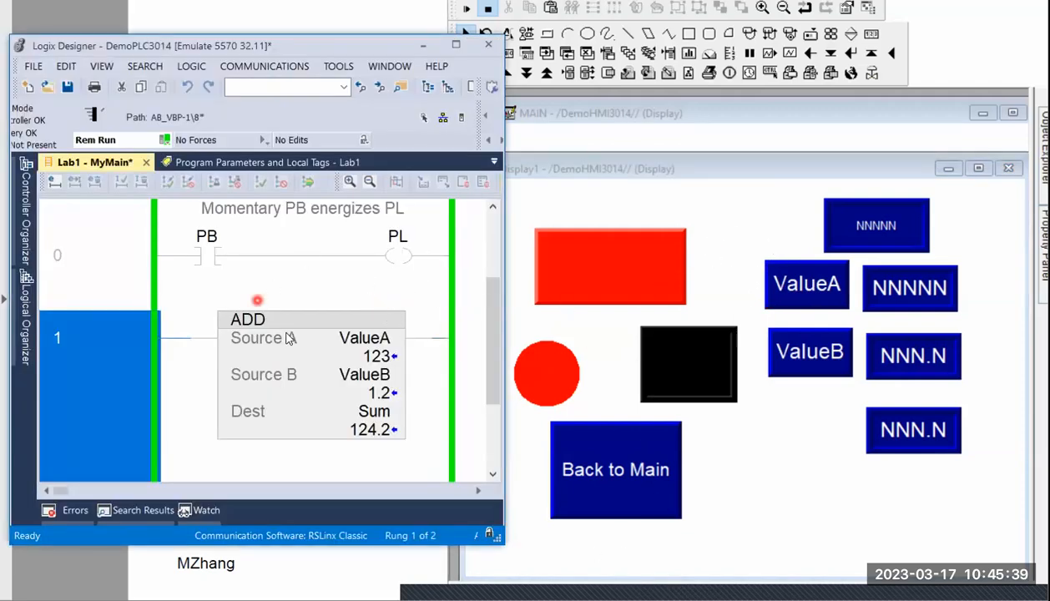
click(822, 288)
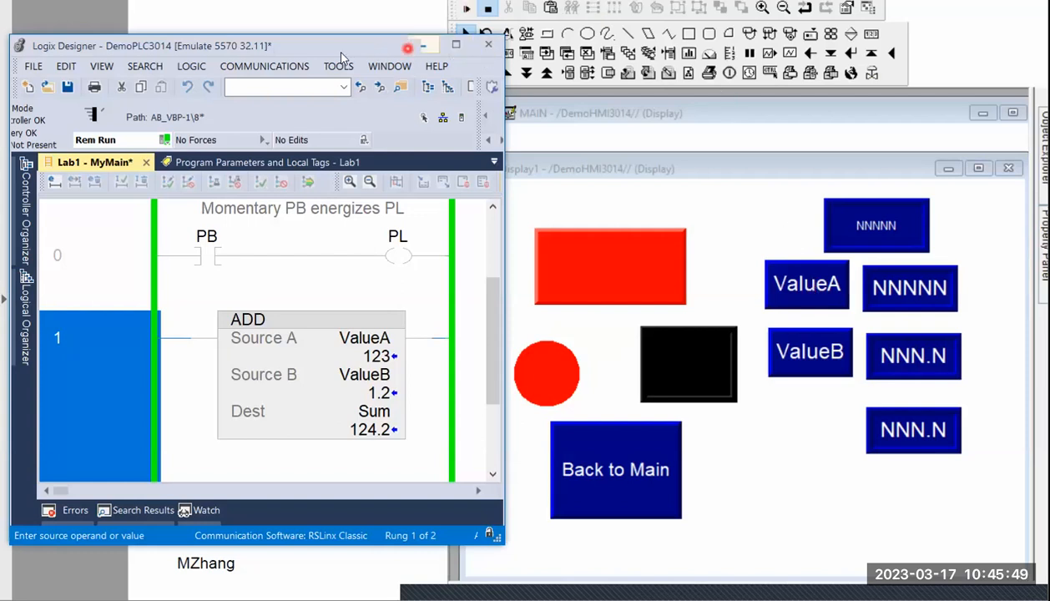
drag(342, 51, 323, 88)
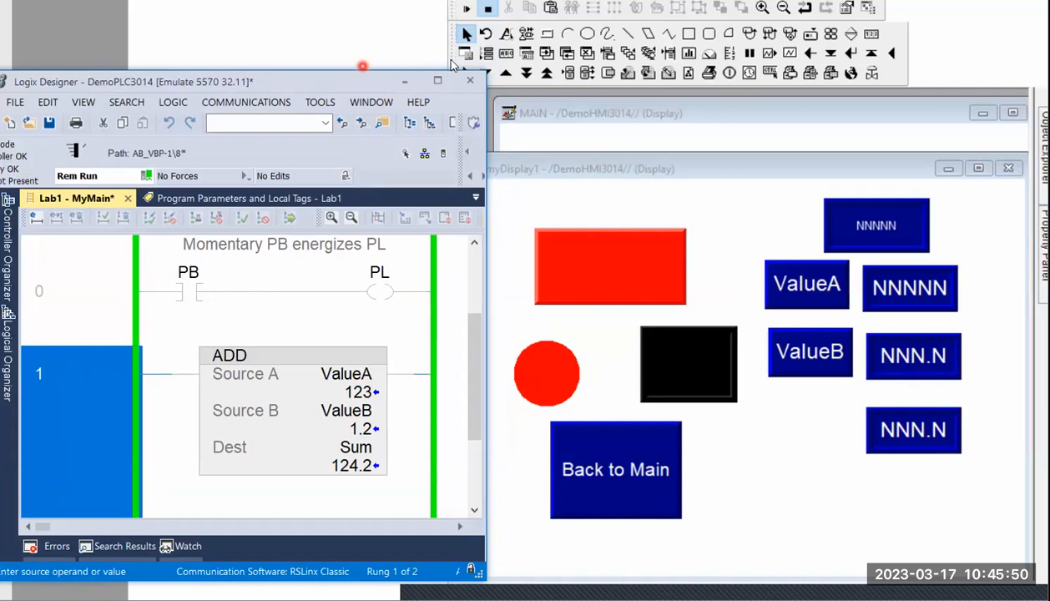
Step: Add a text object reading >5 on myDisplay1, between the red rectangle and the uppermost numeric component
click(507, 34)
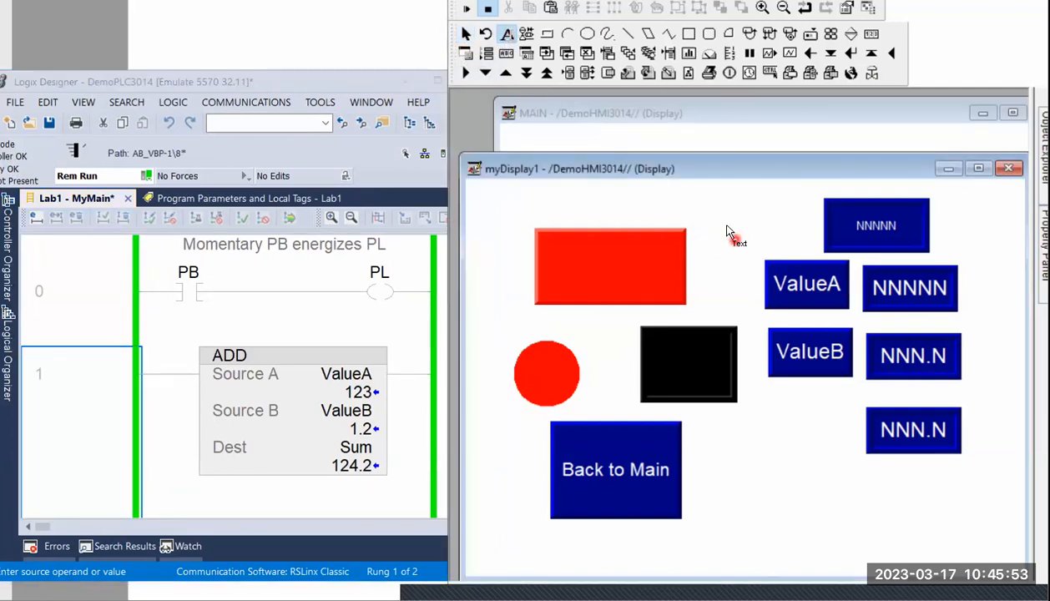
drag(727, 225, 806, 261)
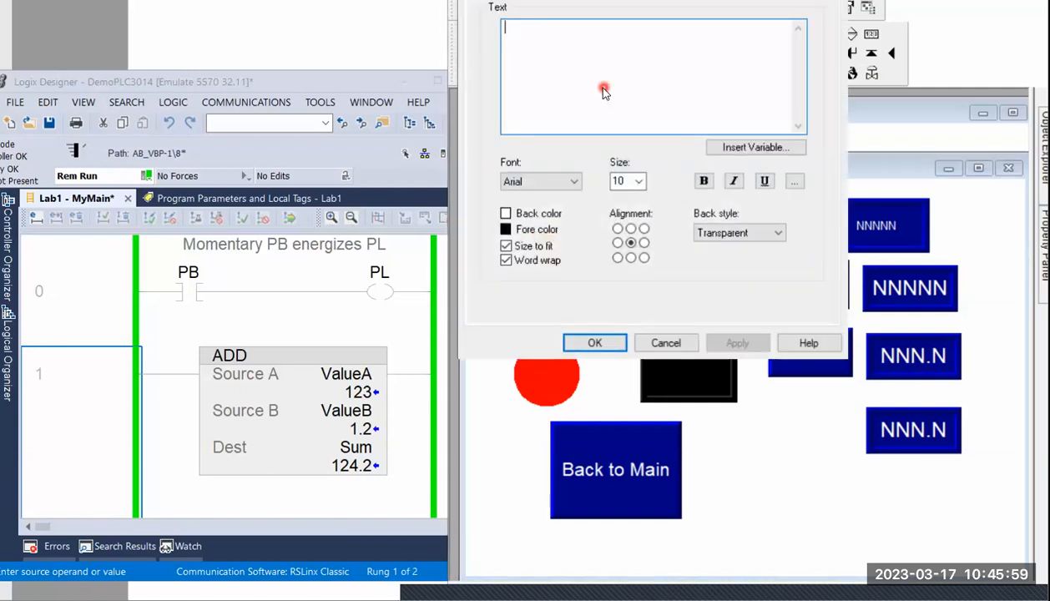
text(>5)
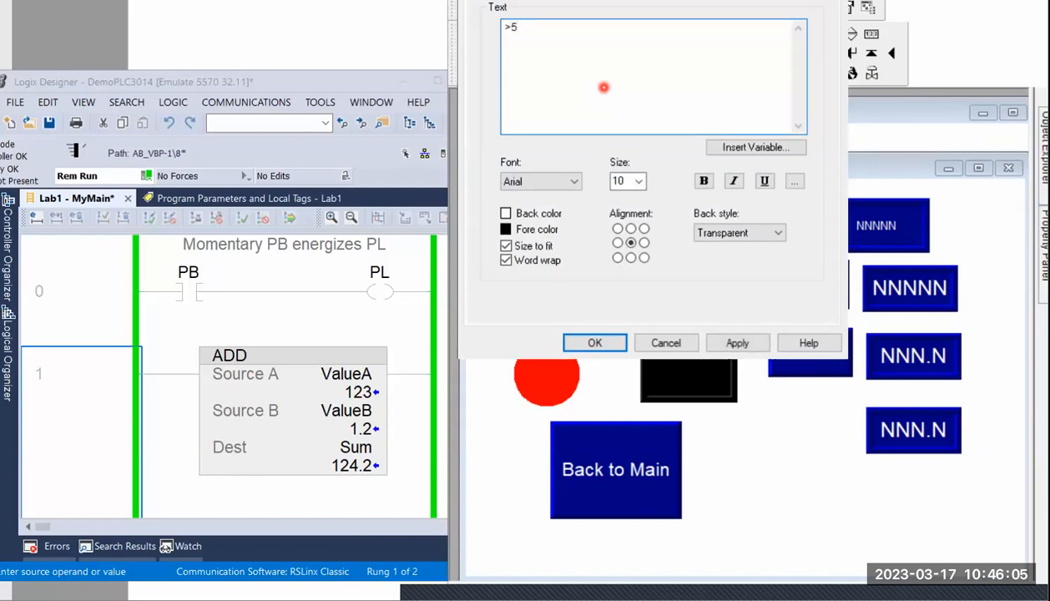
click(594, 342)
Step: Set the >5 text's font size to 18 and move the text beside the numeric display of ValueA
double_click(733, 233)
click(633, 180)
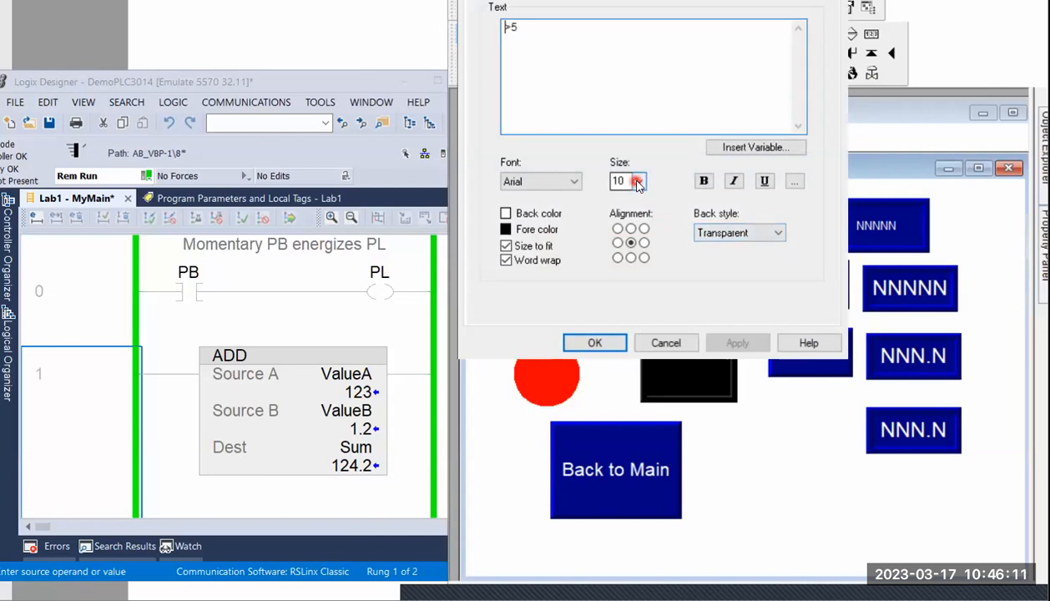
click(632, 288)
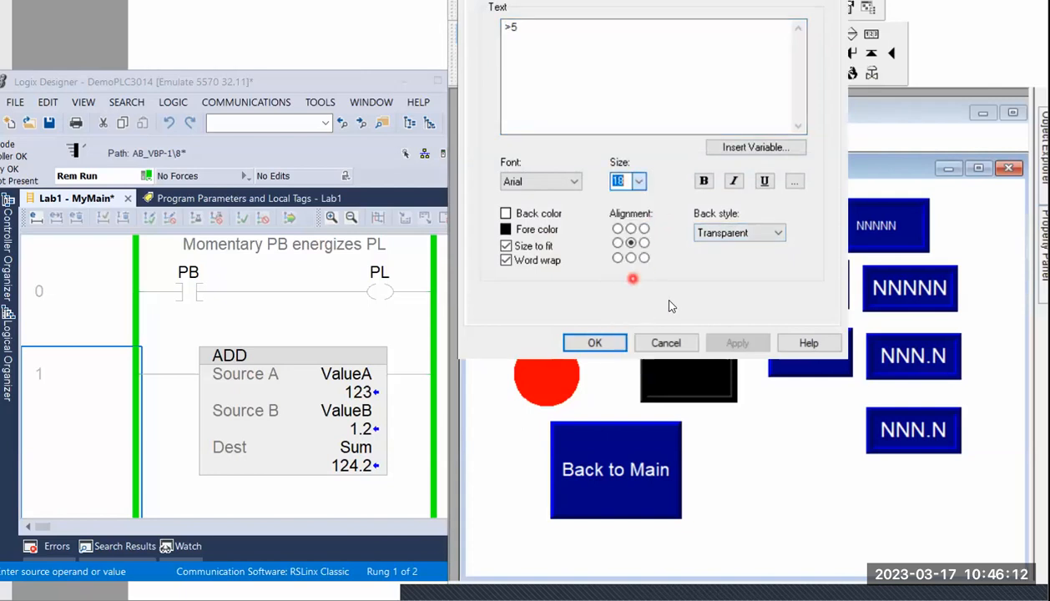
click(595, 343)
click(729, 272)
drag(743, 236, 985, 297)
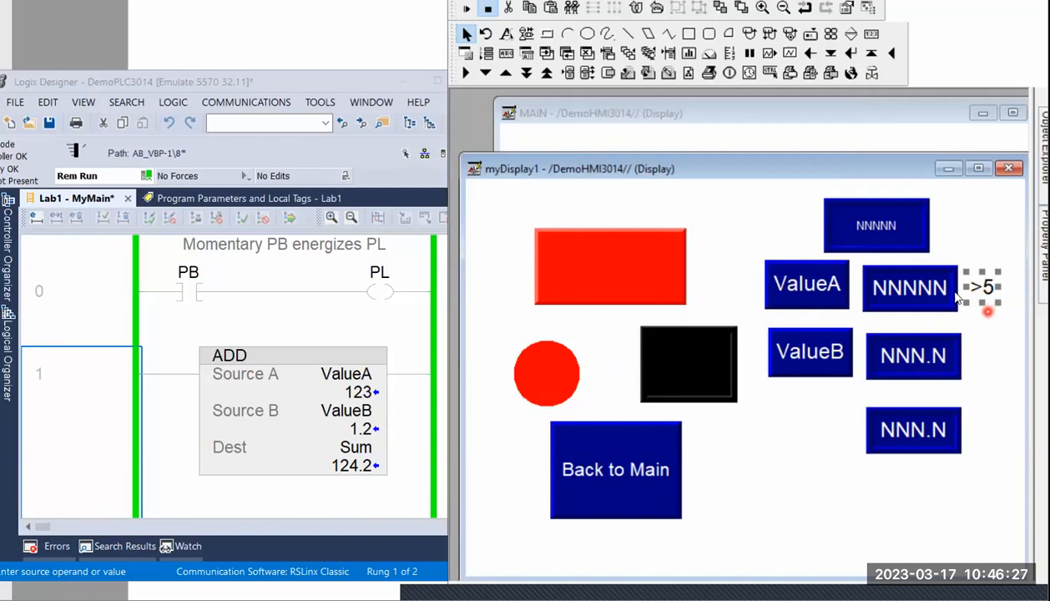
Step: Test-run myDisplay1, enter 2 for ValueA, and stop the test run
click(463, 9)
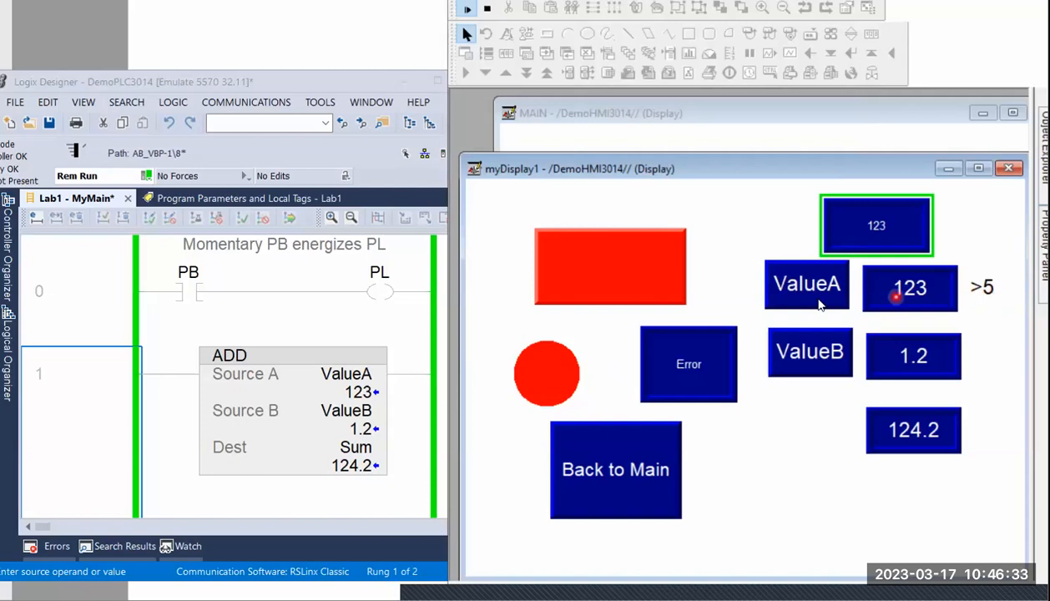
click(865, 294)
click(672, 327)
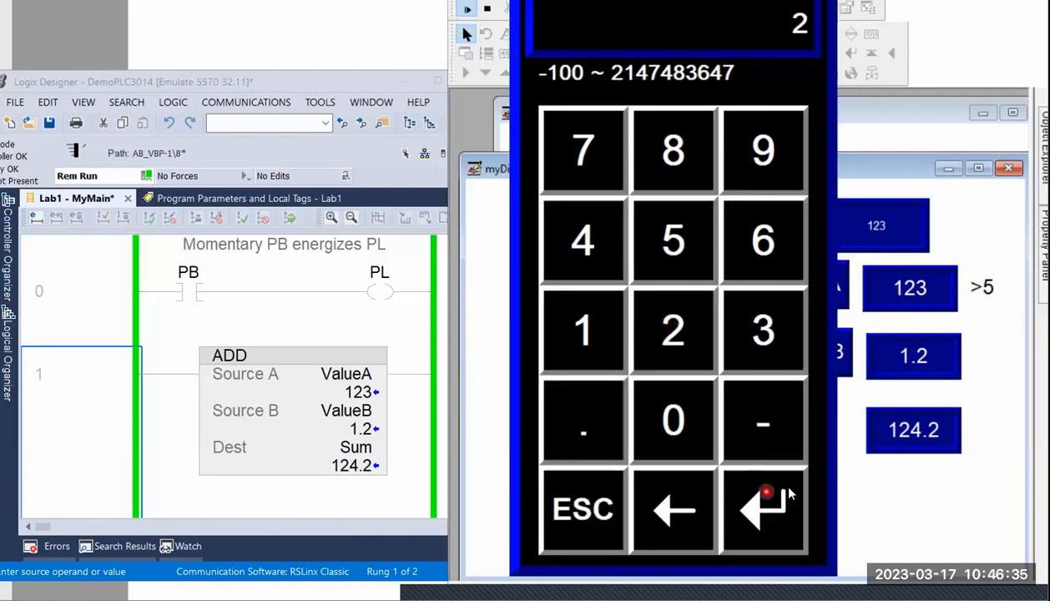
click(761, 491)
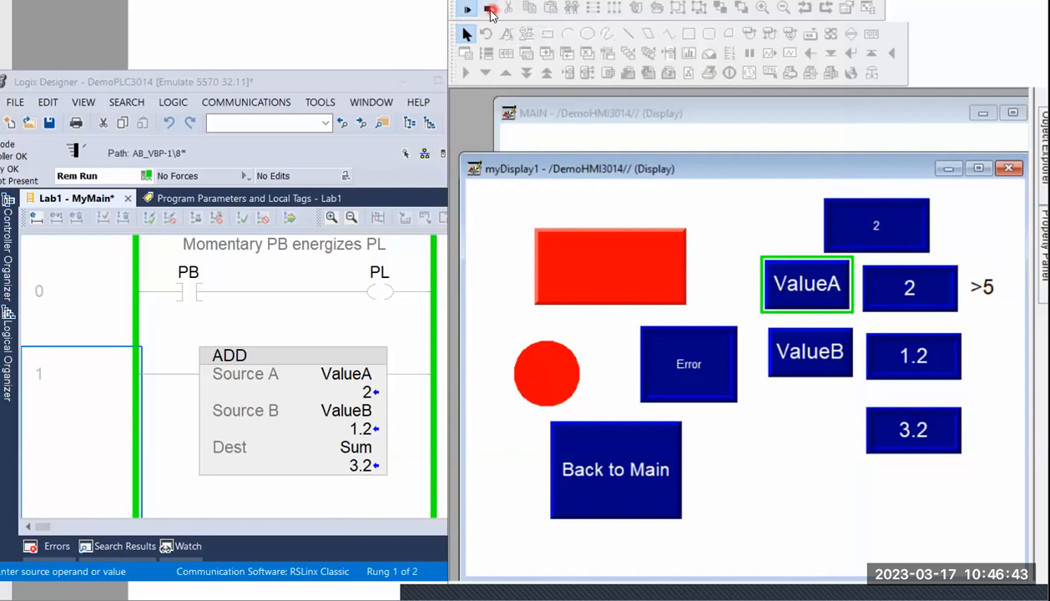
click(490, 11)
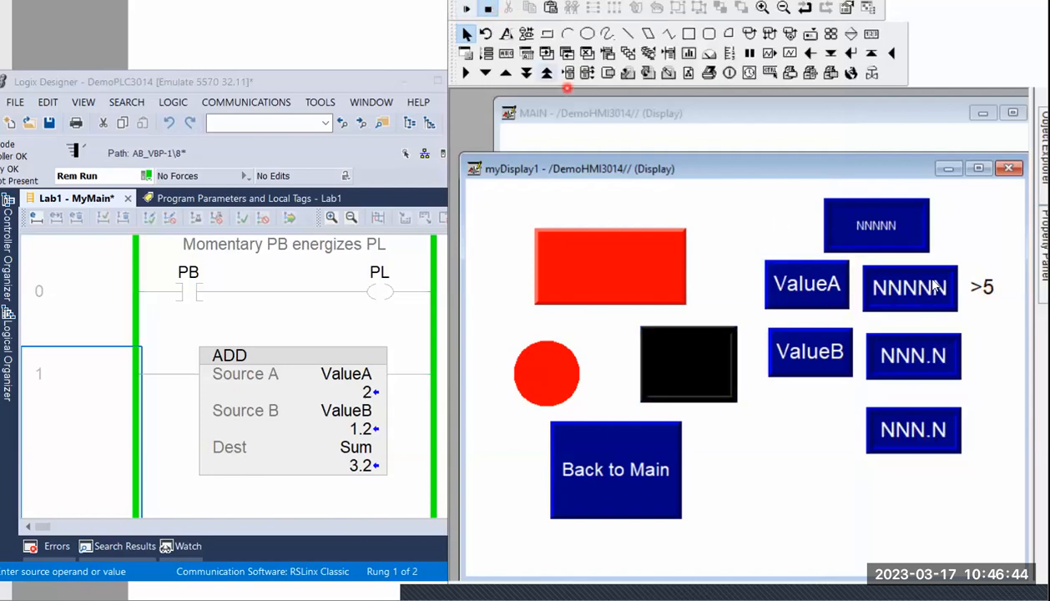
Step: Move the >5 text into the gap between the red rectangle and the ValueA input
click(985, 300)
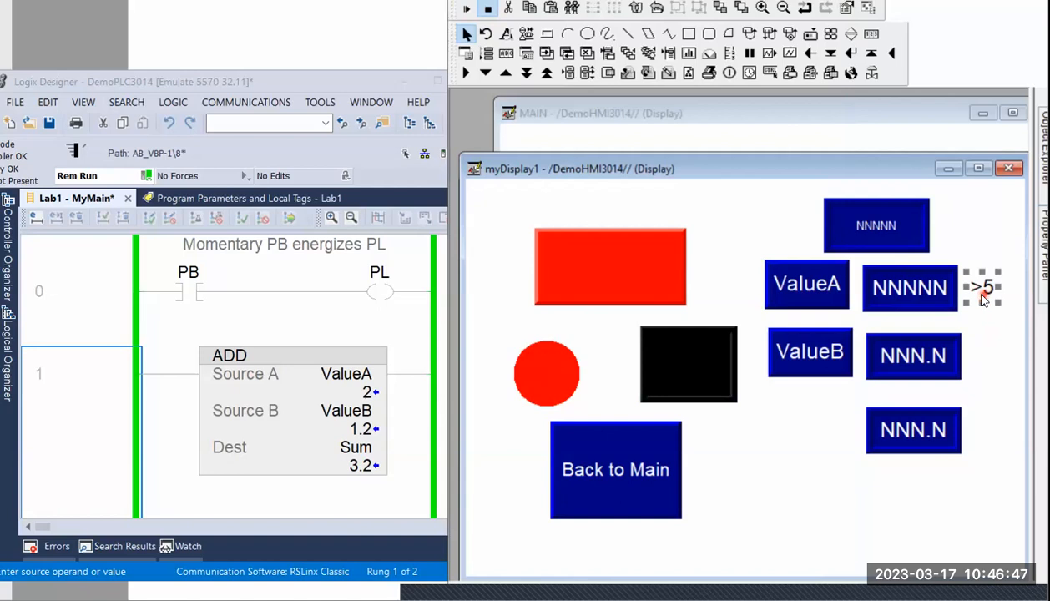
right_click(984, 301)
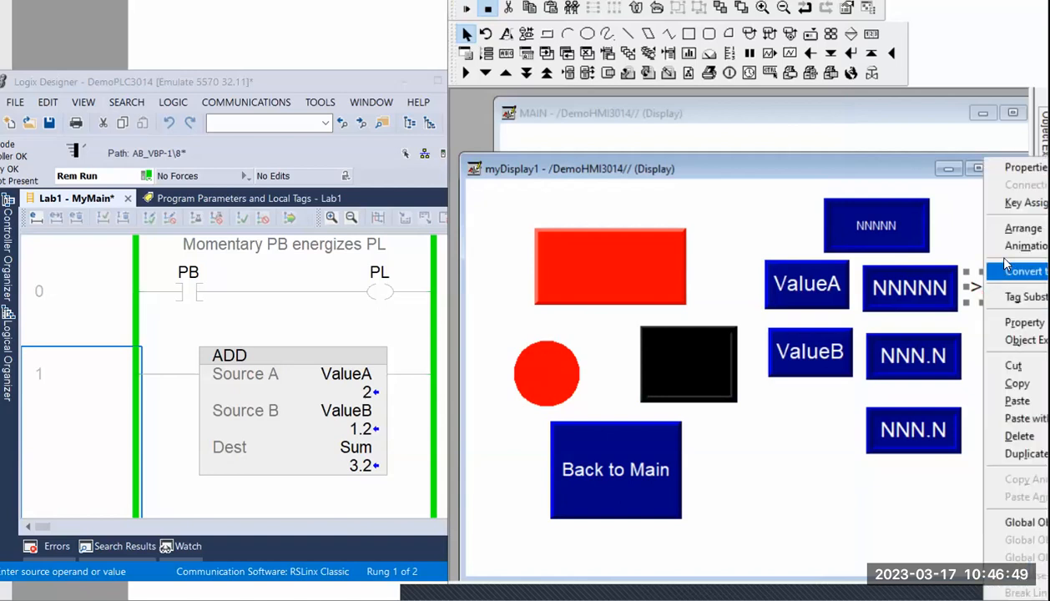
click(805, 423)
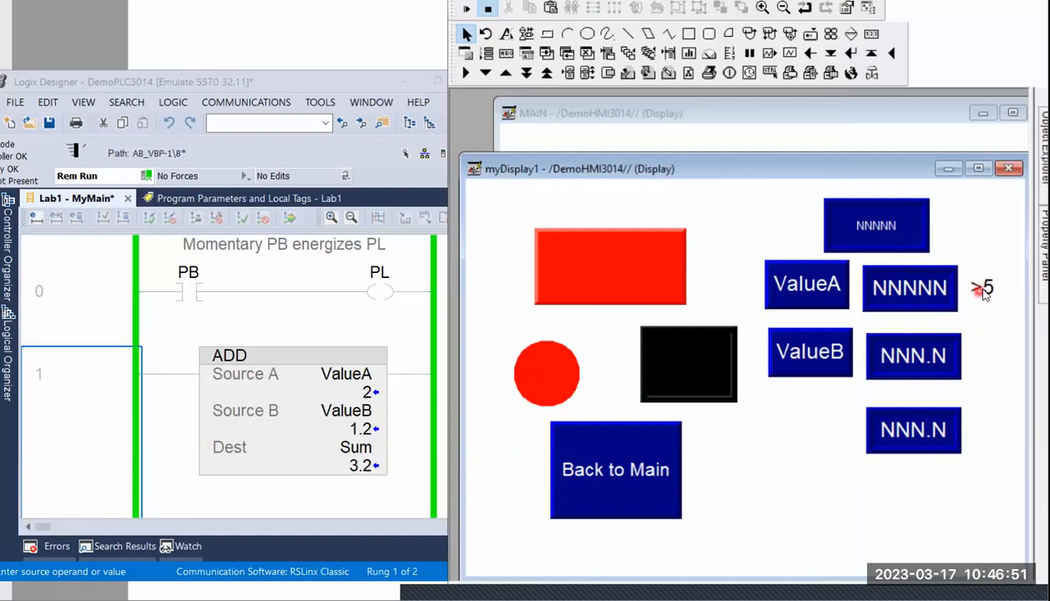
click(984, 288)
click(832, 286)
drag(749, 288, 740, 283)
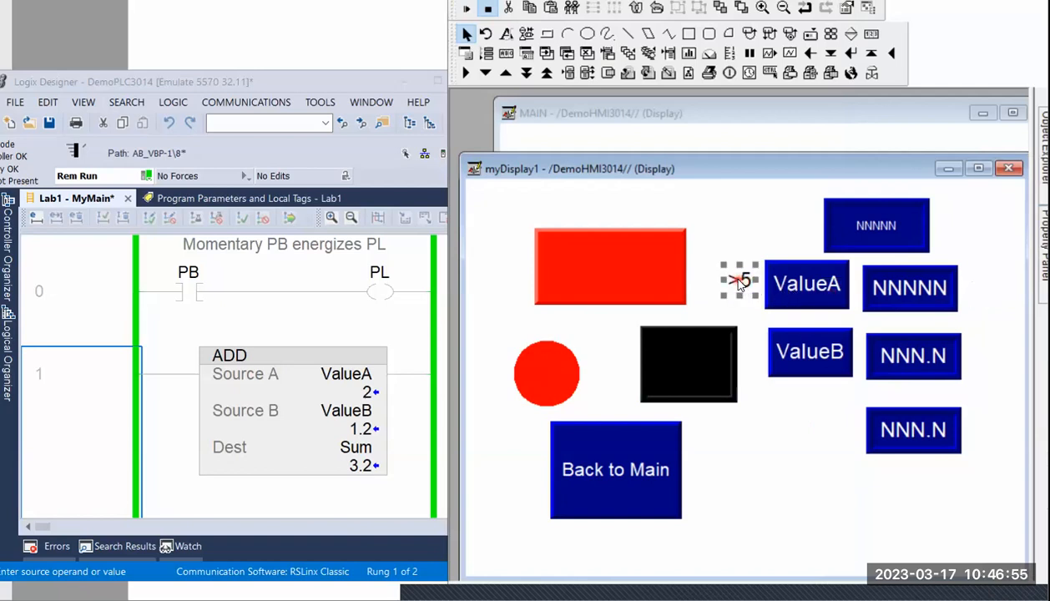
Step: Open the visibility animation of the >5 text and insert the Program:Lab1 ValueA tag into its expression
right_click(739, 281)
mouse_move(772, 252)
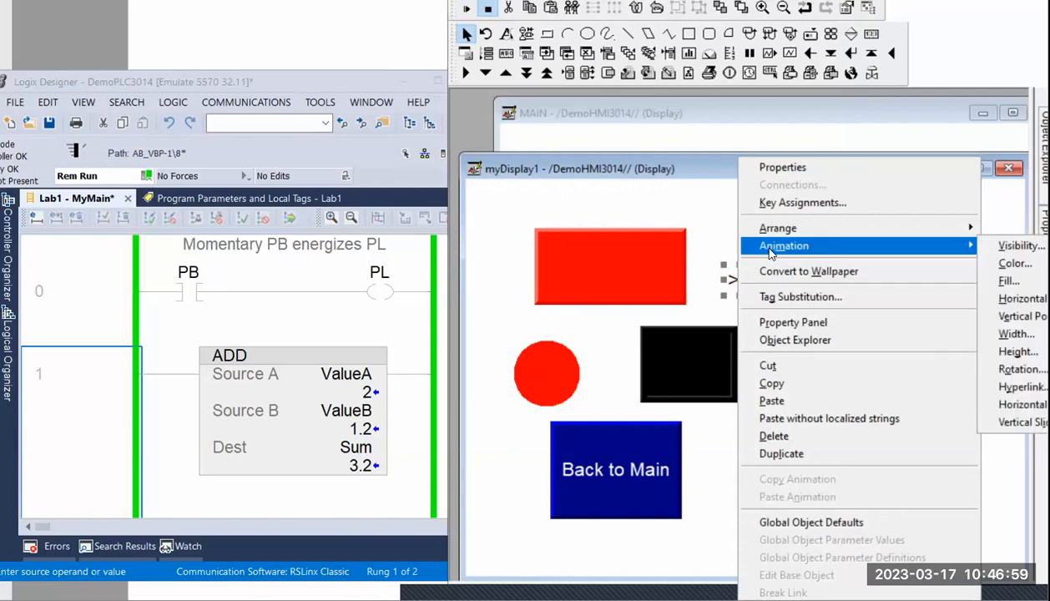
click(1004, 248)
drag(463, 0, 471, 203)
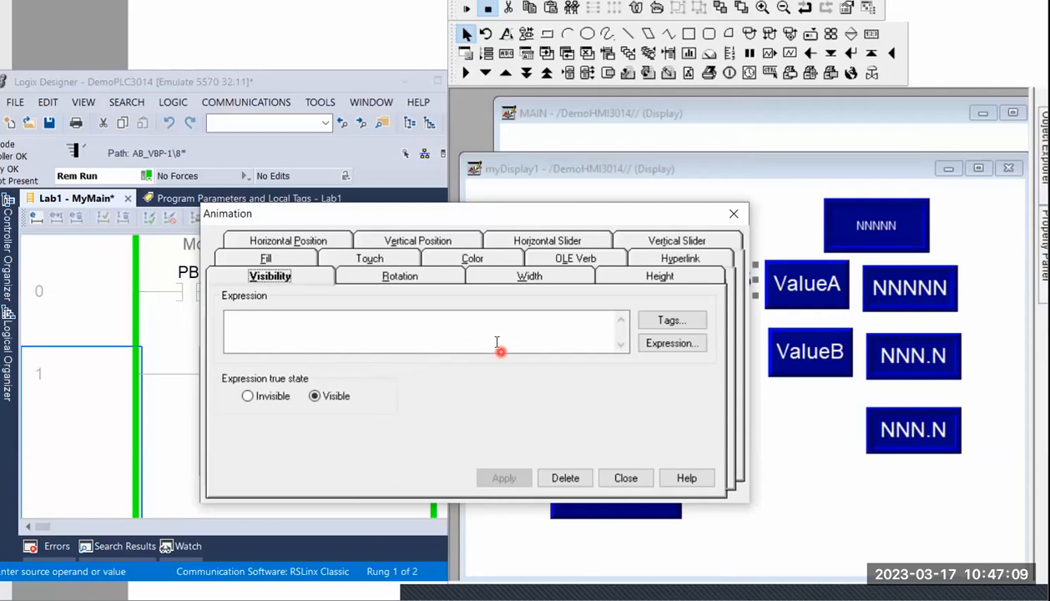
click(675, 345)
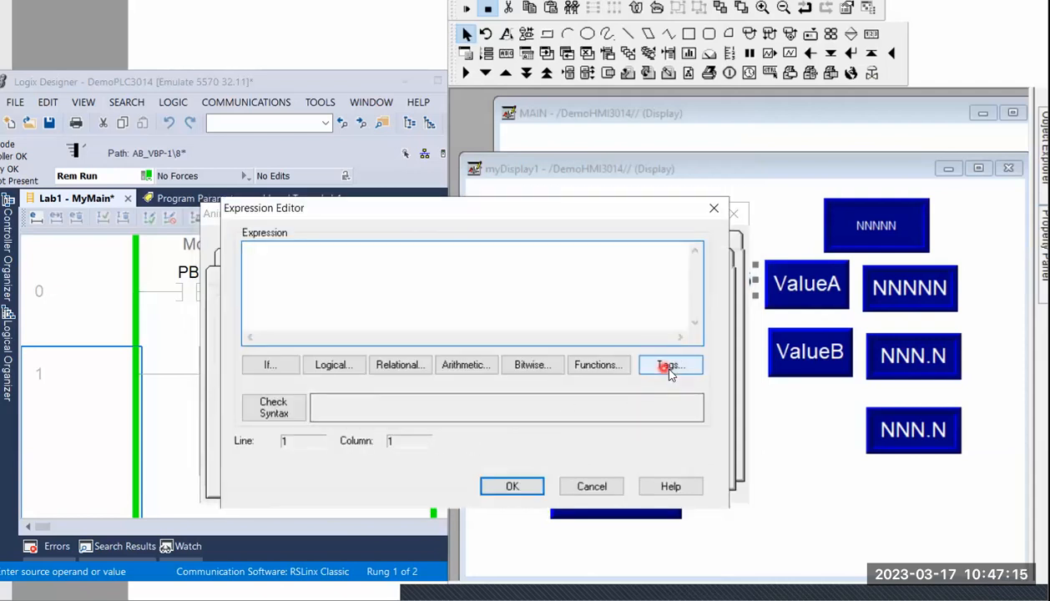
click(670, 367)
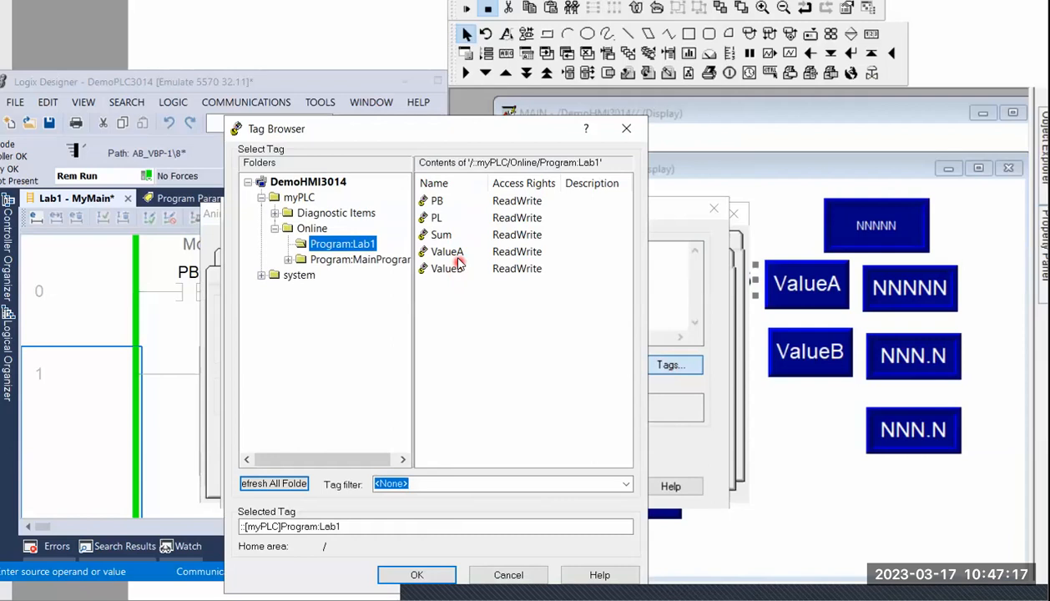
double_click(447, 252)
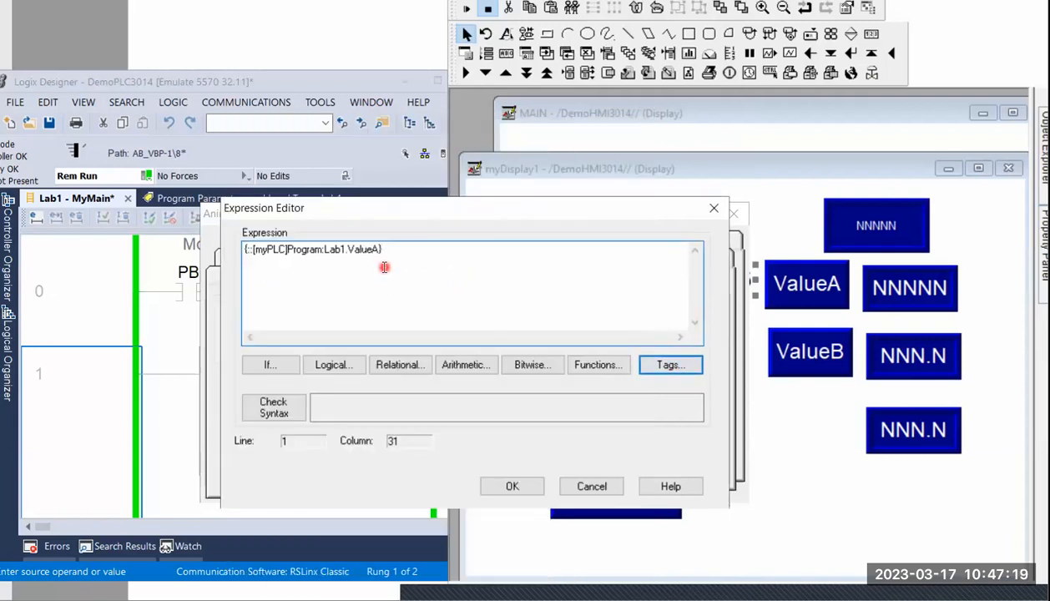
Step: Complete the visibility expression as {::[myPLC]Program:Lab1.ValueA} > 5 and apply it with Visible as the true state
click(409, 369)
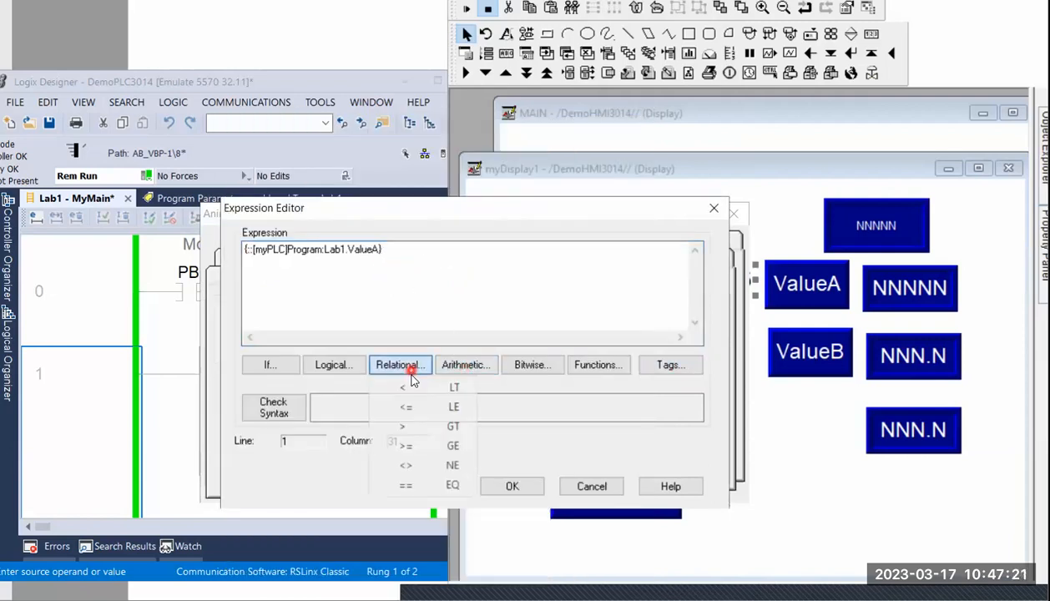
click(412, 428)
text(5)
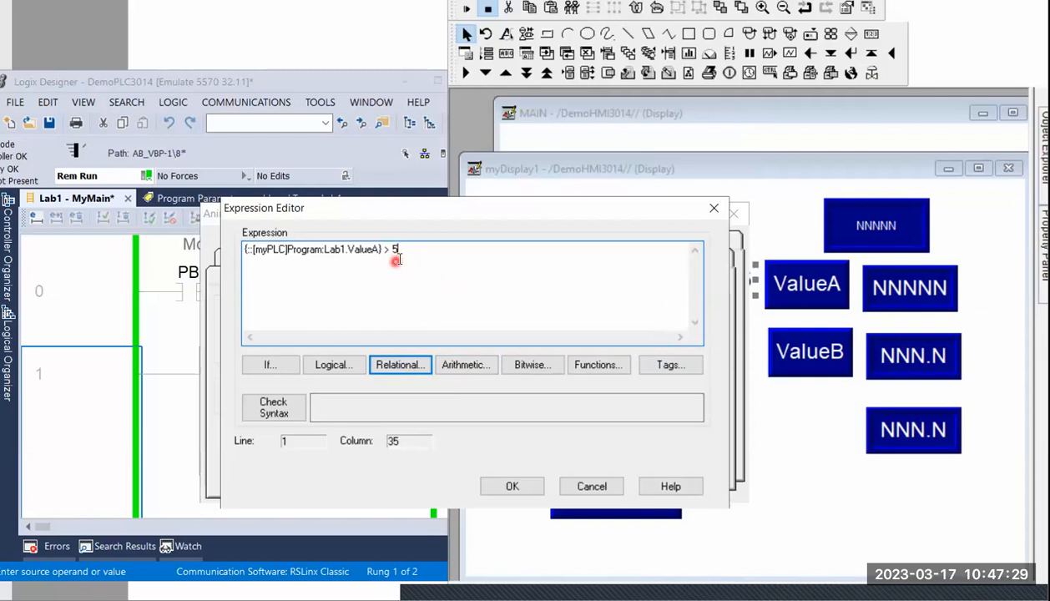
click(512, 487)
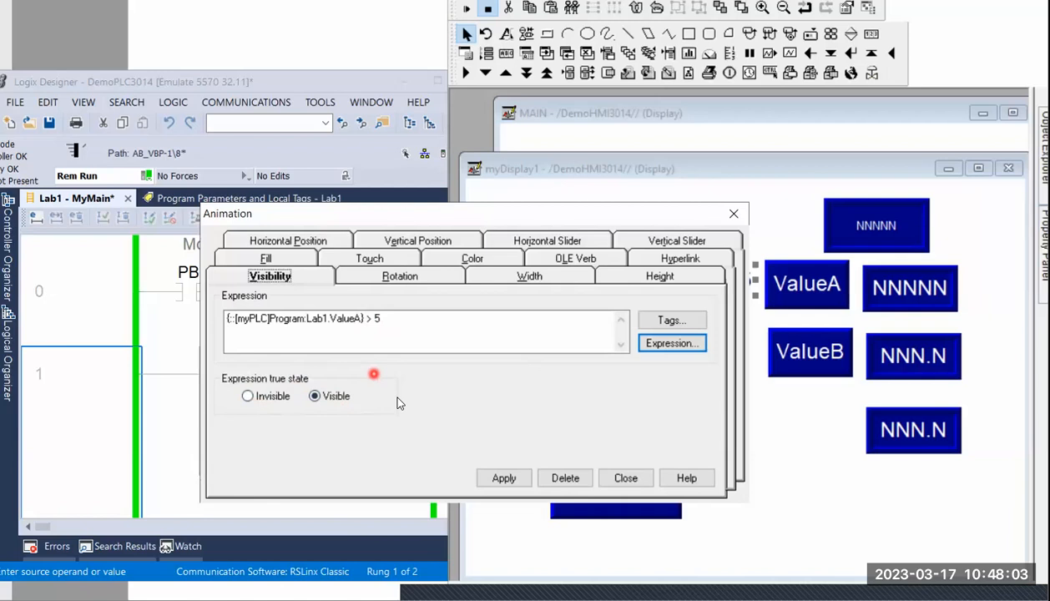
click(506, 478)
click(626, 479)
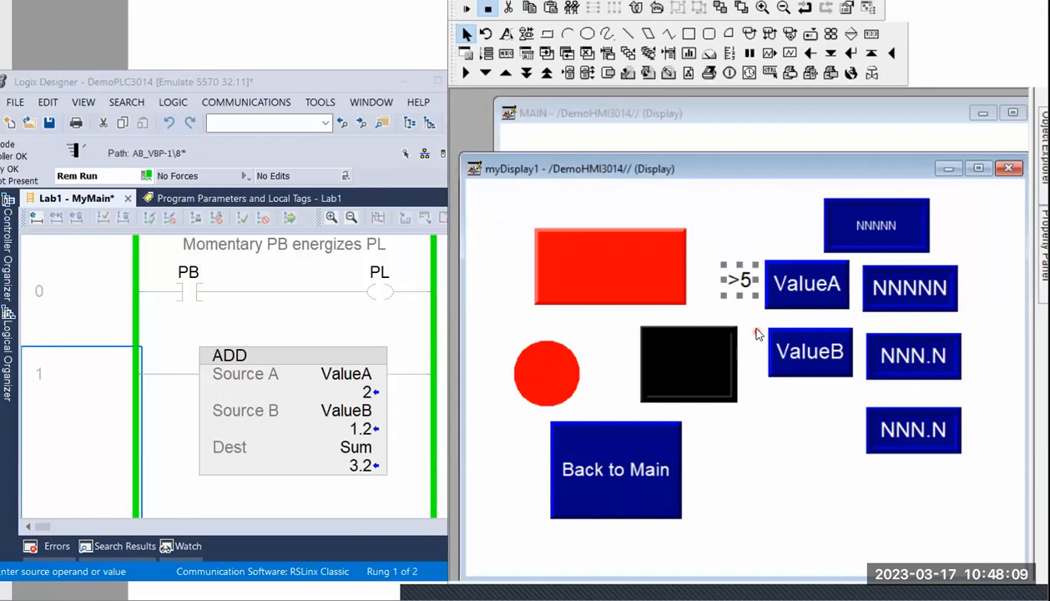
Step: Test-run myDisplay1 with ValueA set to 6 to check the >5 text's visibility, and stop the test run
click(635, 199)
click(469, 10)
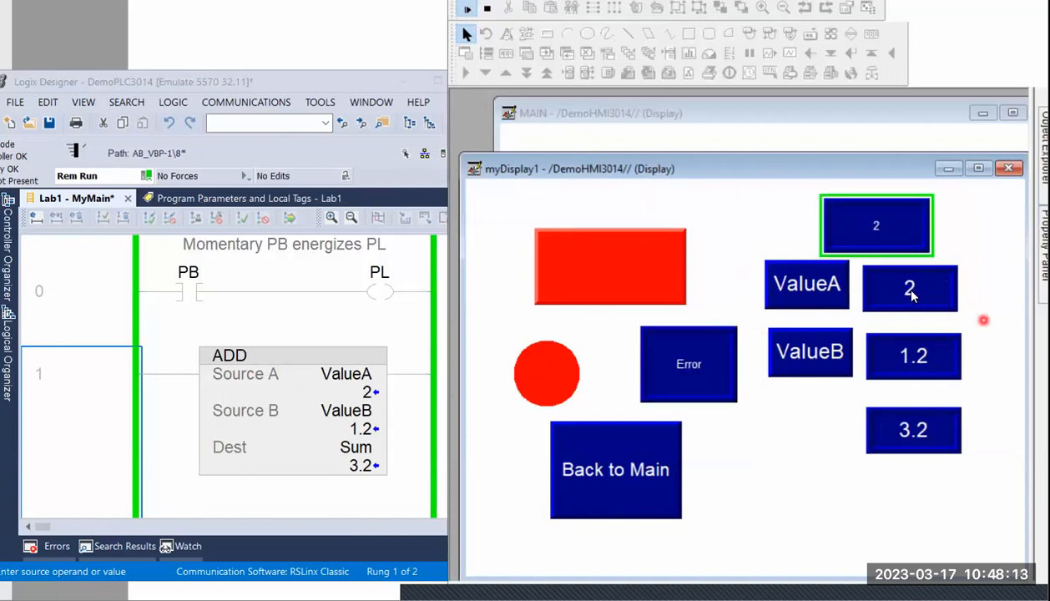
click(787, 285)
click(738, 257)
click(756, 506)
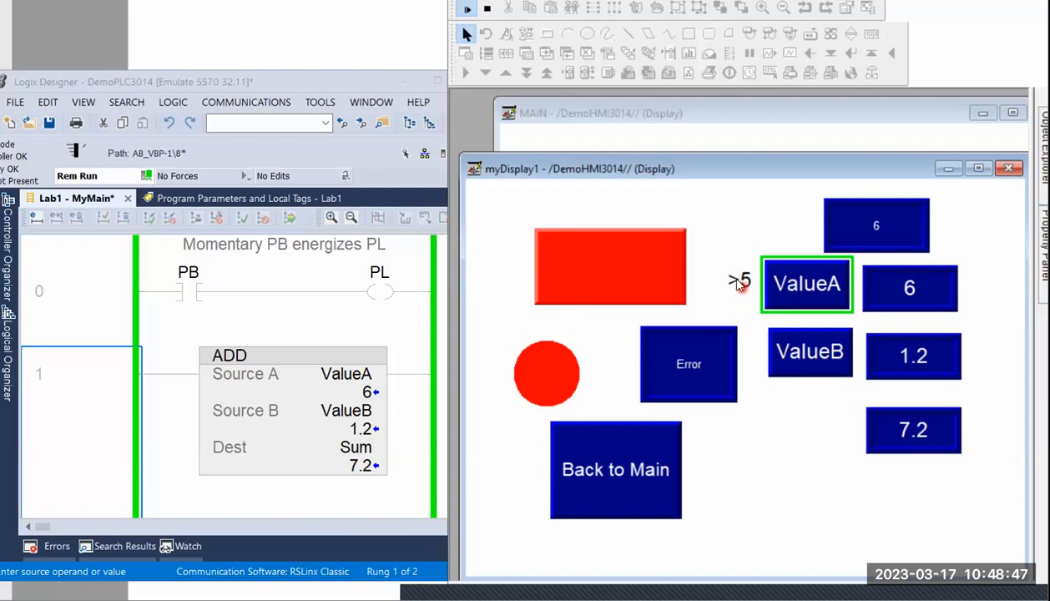
drag(714, 167, 703, 144)
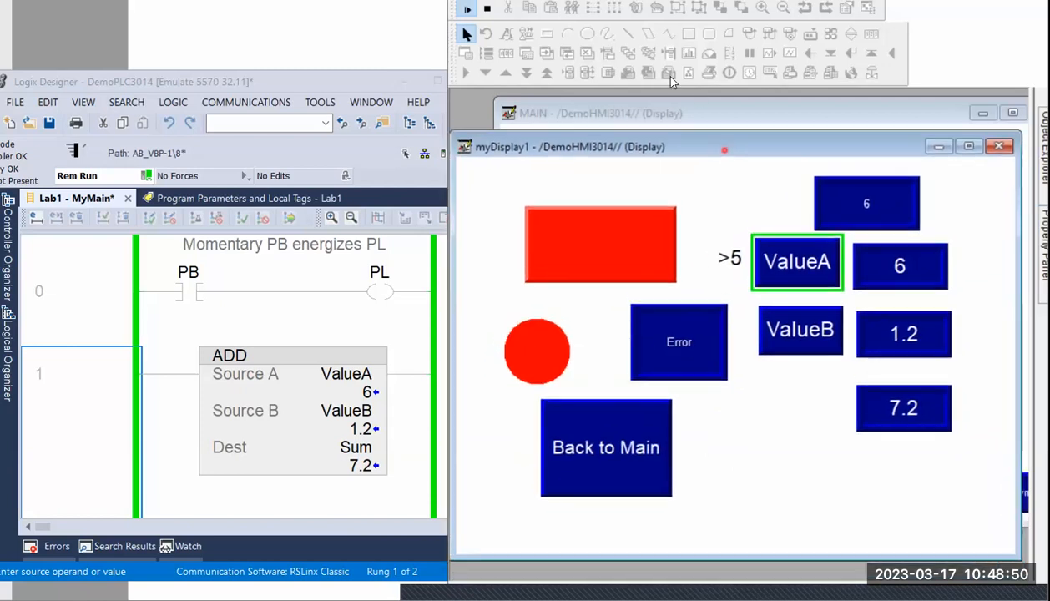
click(488, 8)
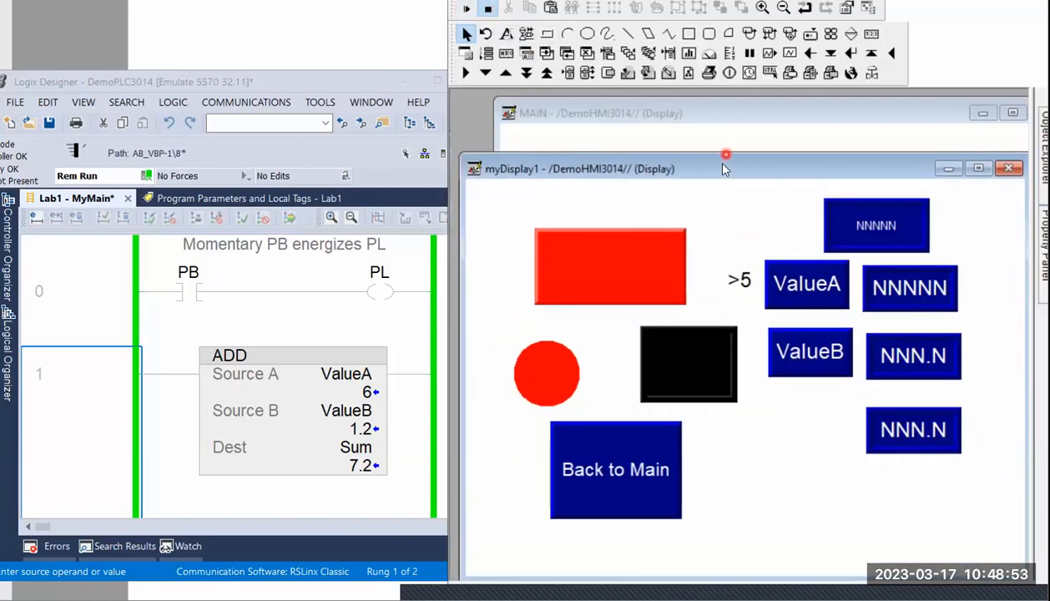
Step: Bring the MAIN display fully into view and draw a small ellipse with a teal solid fill beneath the Main title
click(708, 117)
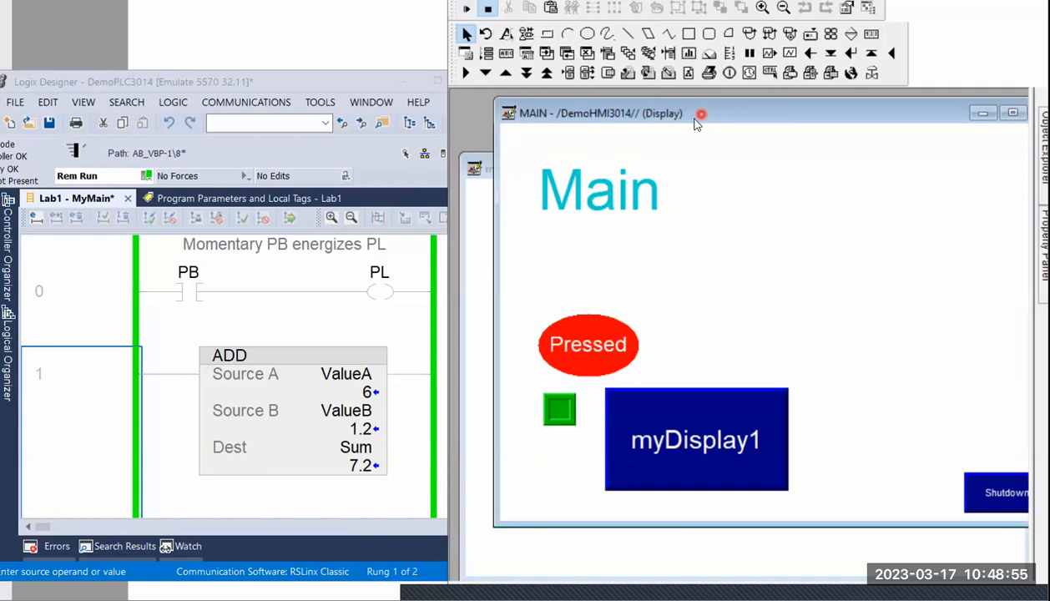
drag(697, 122, 652, 123)
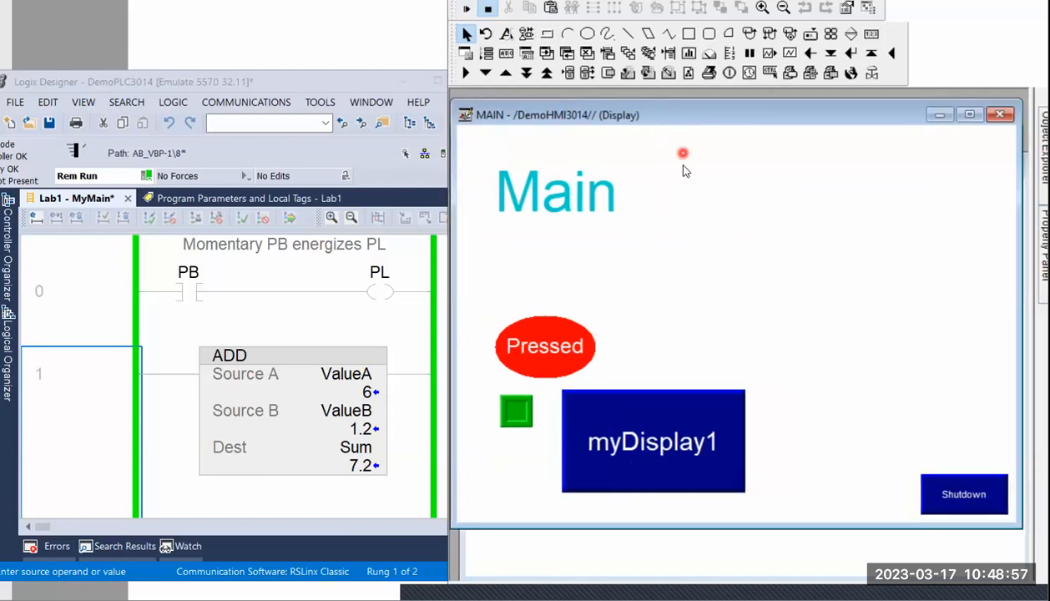
click(588, 35)
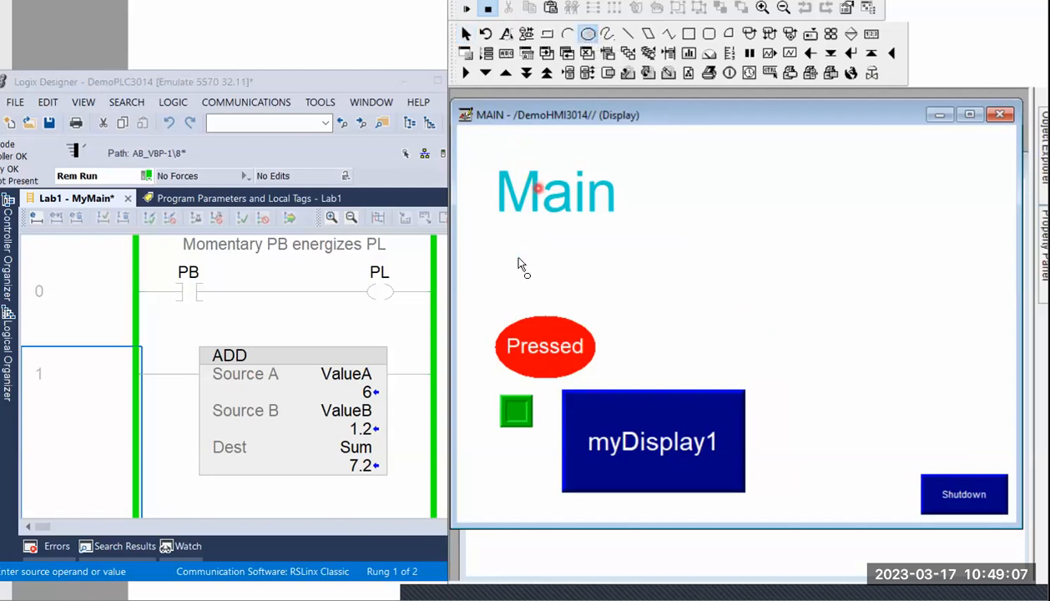
drag(498, 232, 511, 269)
drag(526, 262, 526, 263)
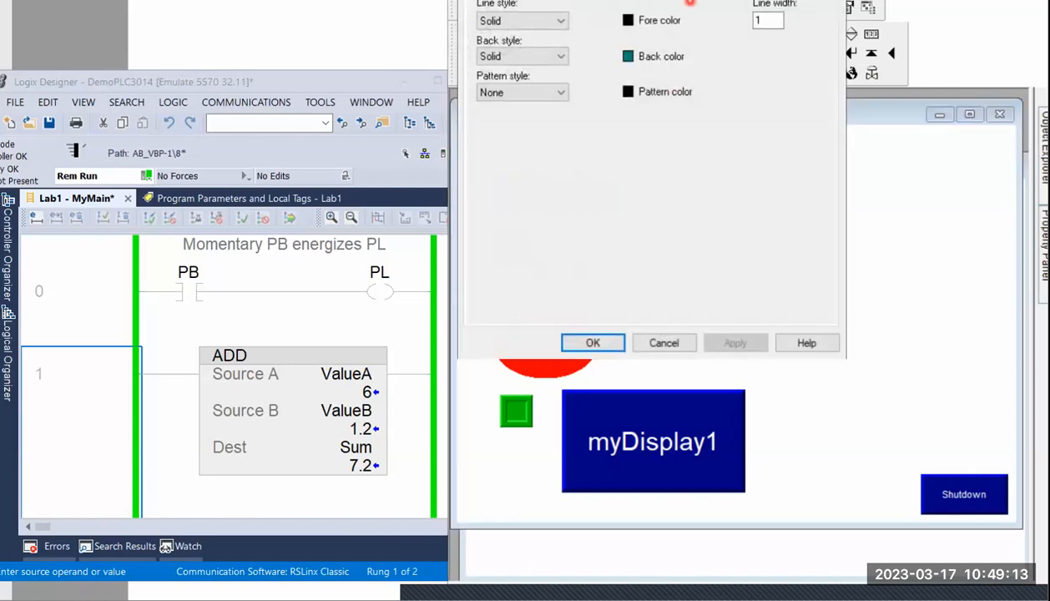
drag(659, 2, 582, 126)
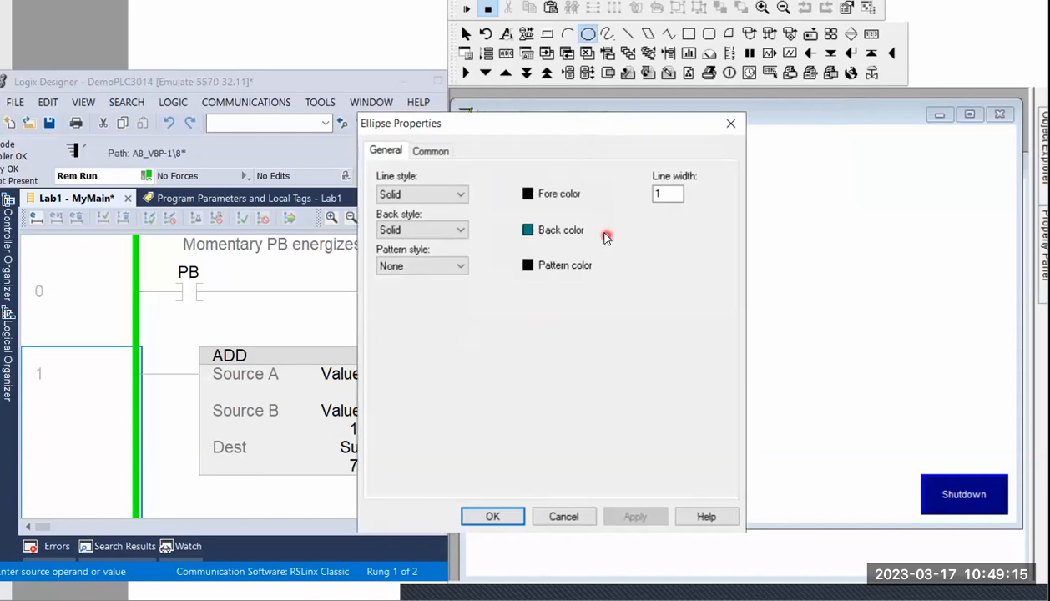
click(498, 518)
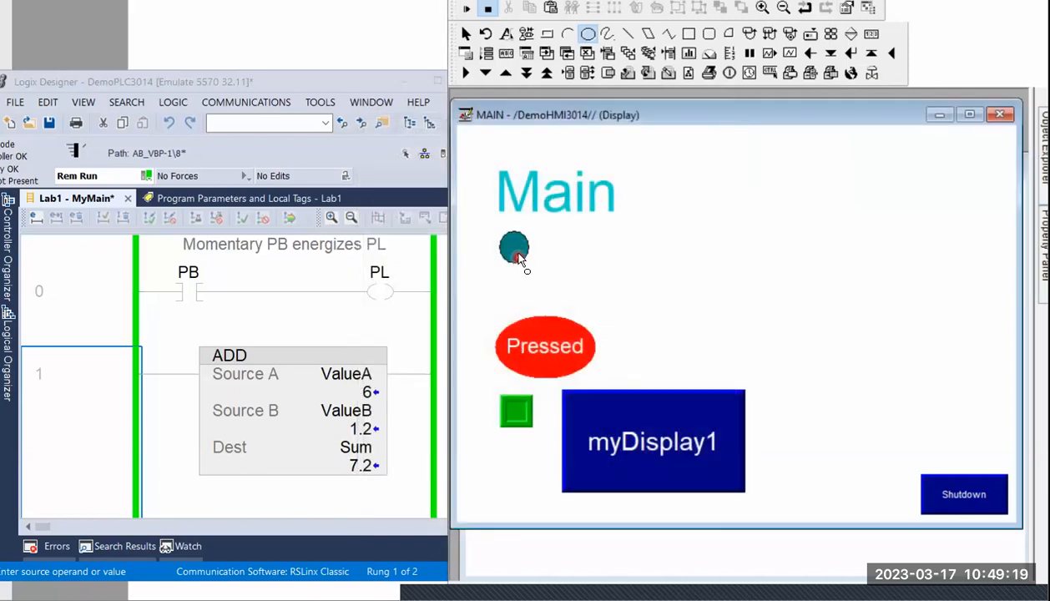
key(Escape)
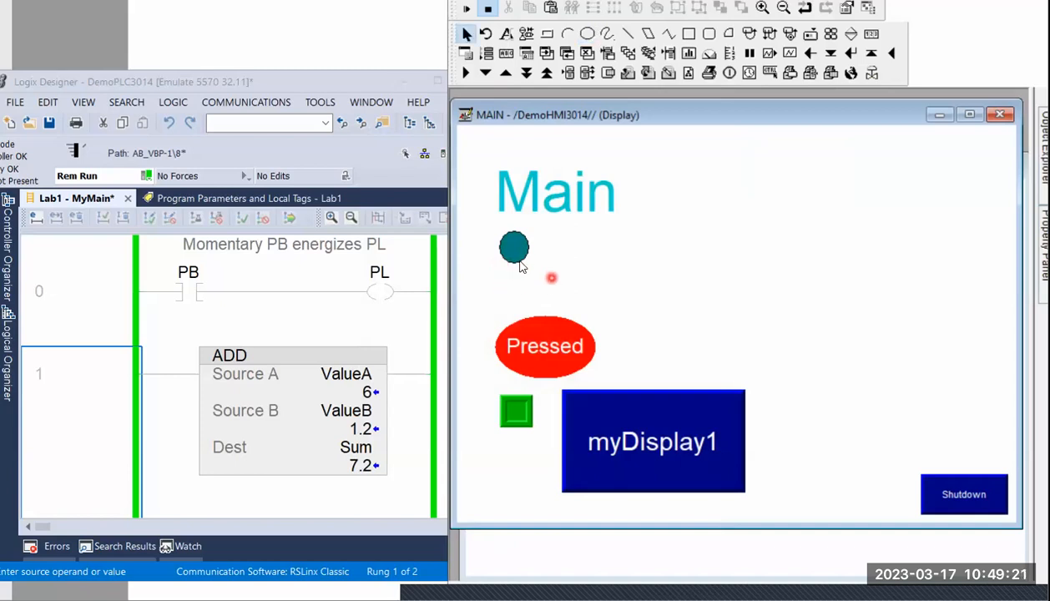
Step: Open the horizontal position animation of the teal ellipse and insert the Program:Lab1 ValueA tag as its expression
right_click(514, 250)
mouse_move(595, 249)
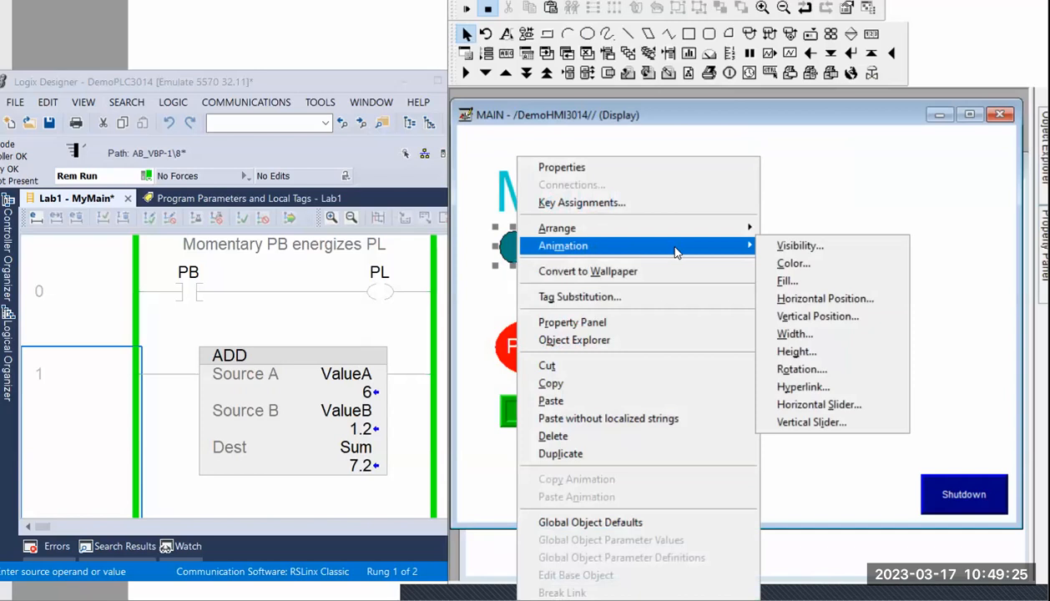
click(826, 301)
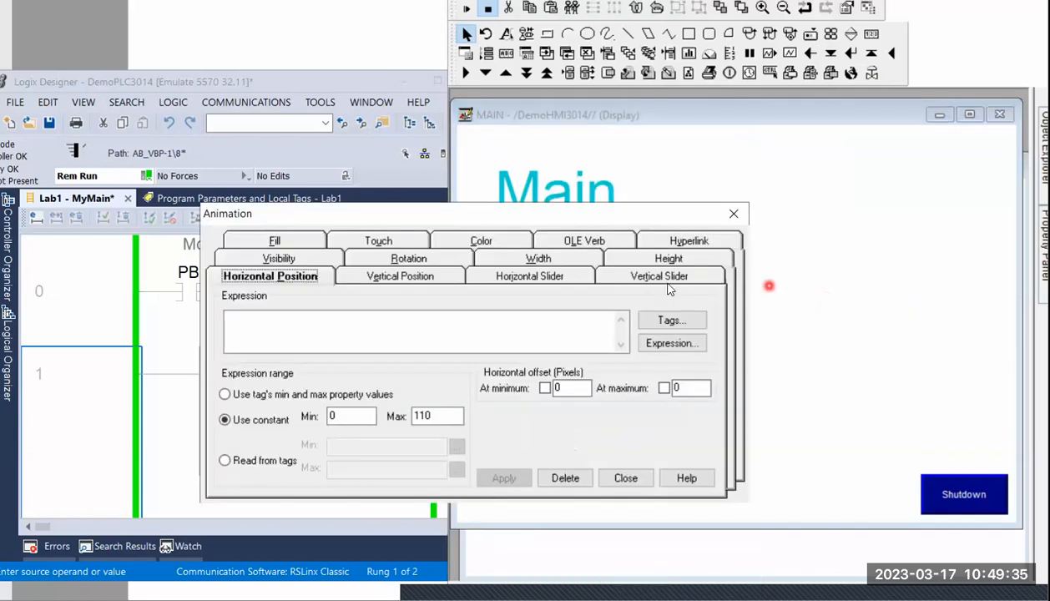
drag(451, 225, 718, 304)
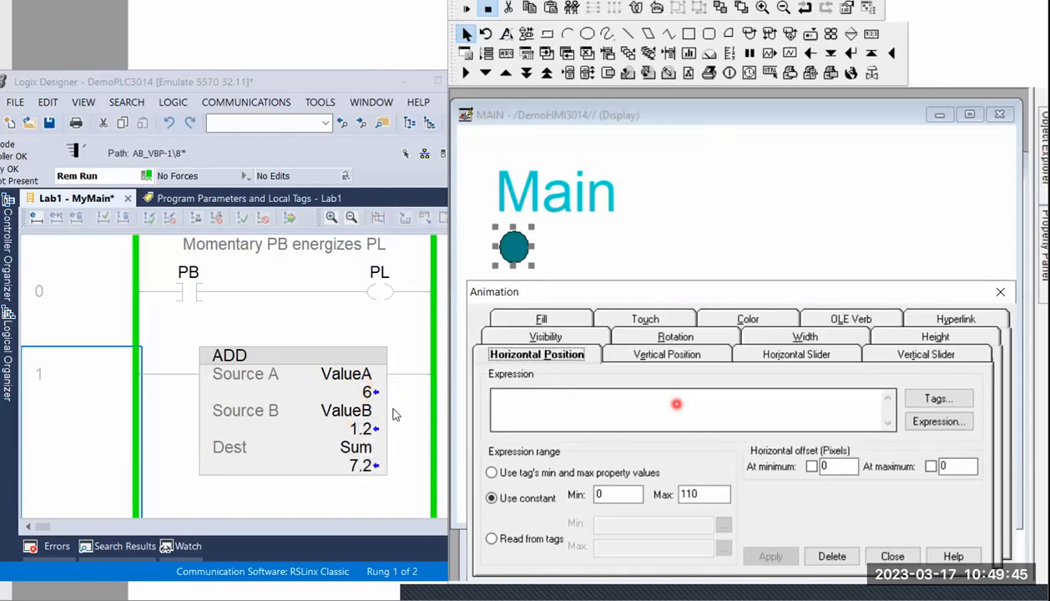
click(938, 401)
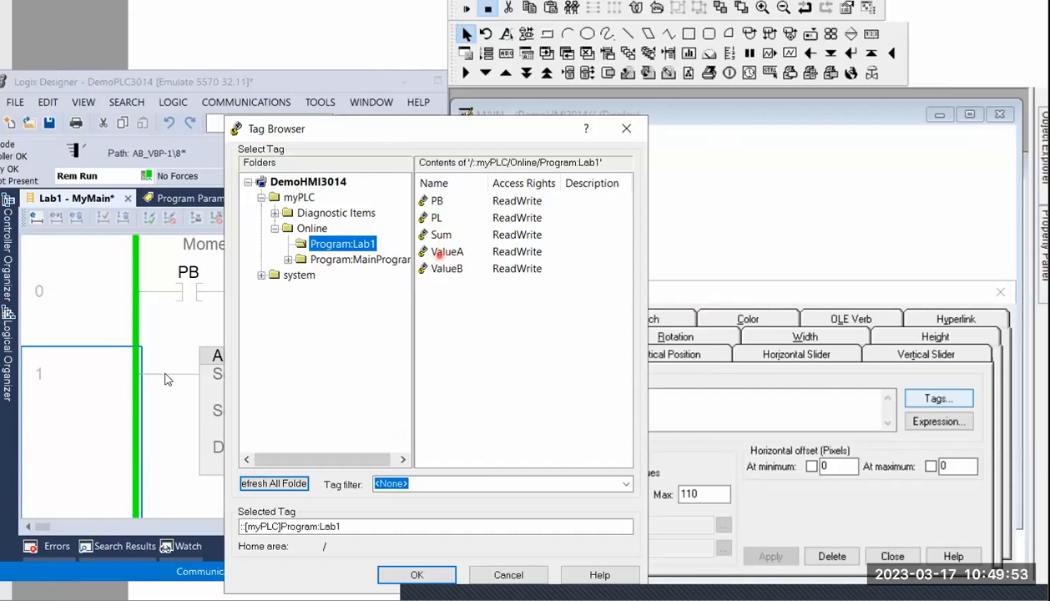
click(64, 390)
click(504, 286)
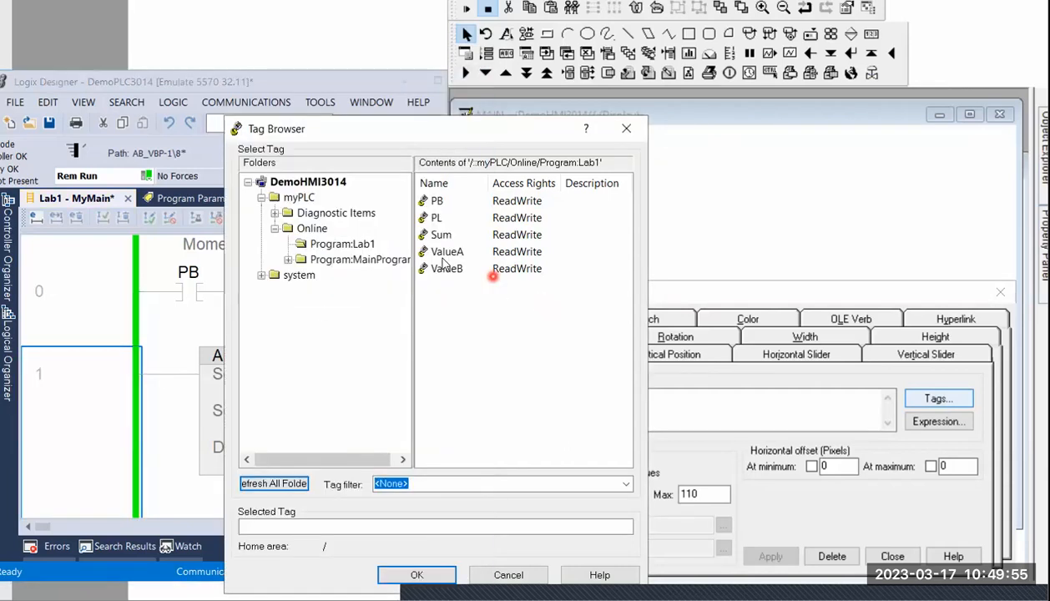
double_click(436, 251)
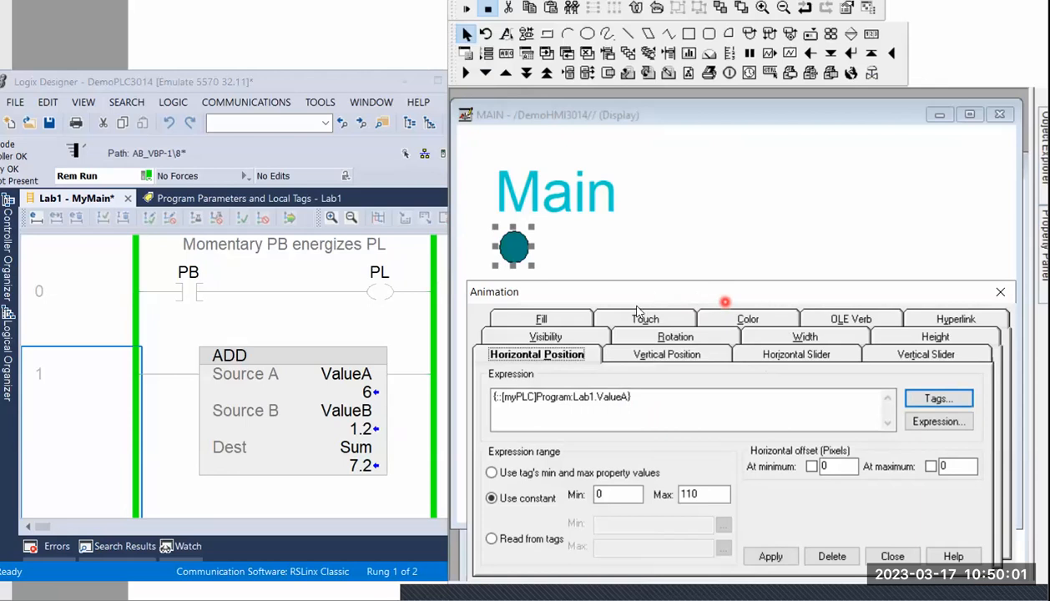
Step: Fix the ellipse's minimum horizontal offset at 0, move the ellipse rightward, and fix its maximum offset at 107 pixels
click(811, 467)
click(831, 470)
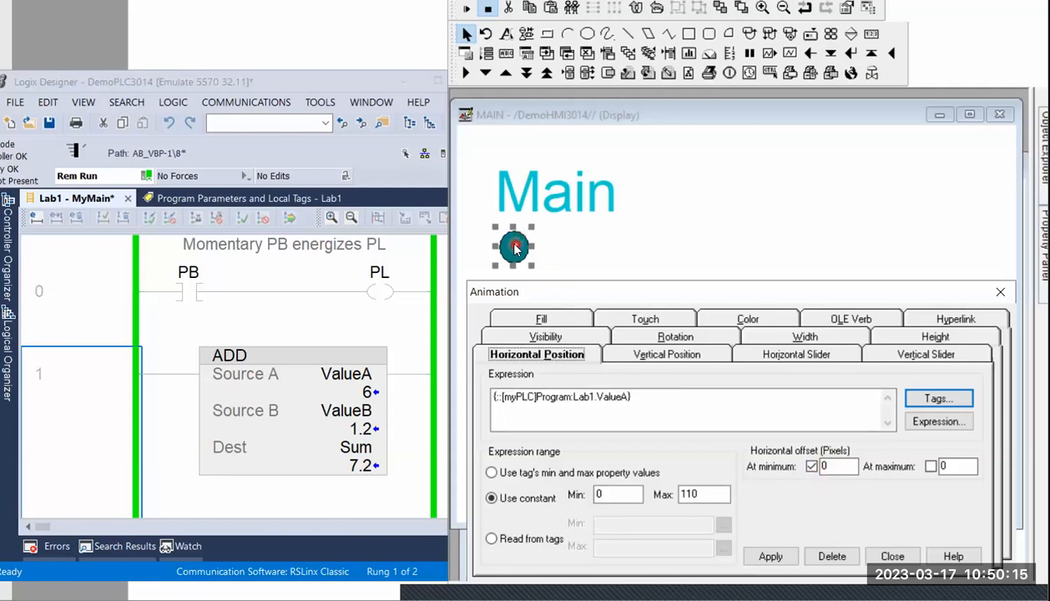
drag(515, 247, 612, 251)
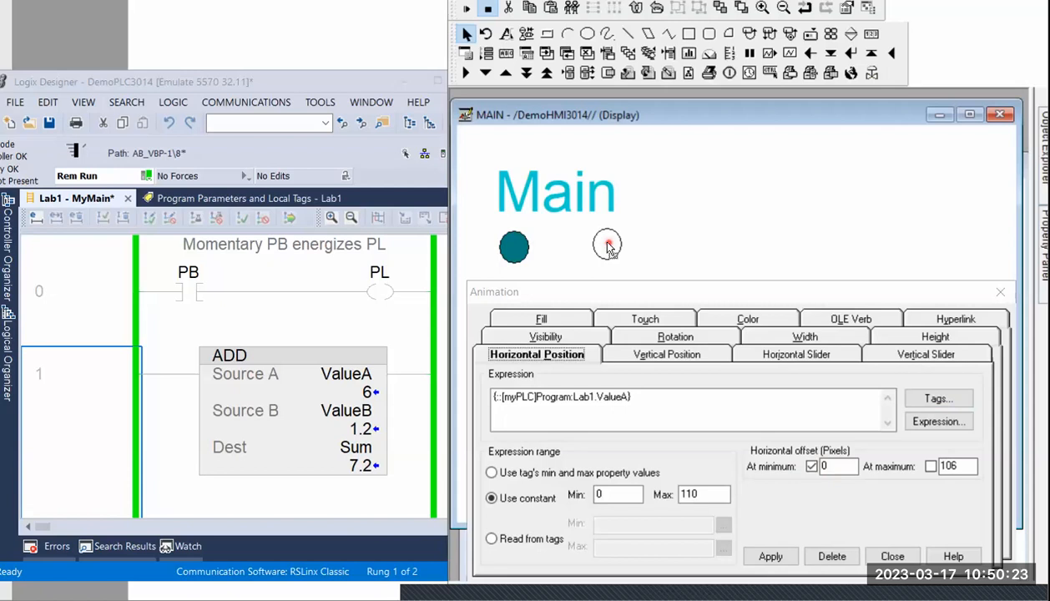
drag(612, 251, 610, 248)
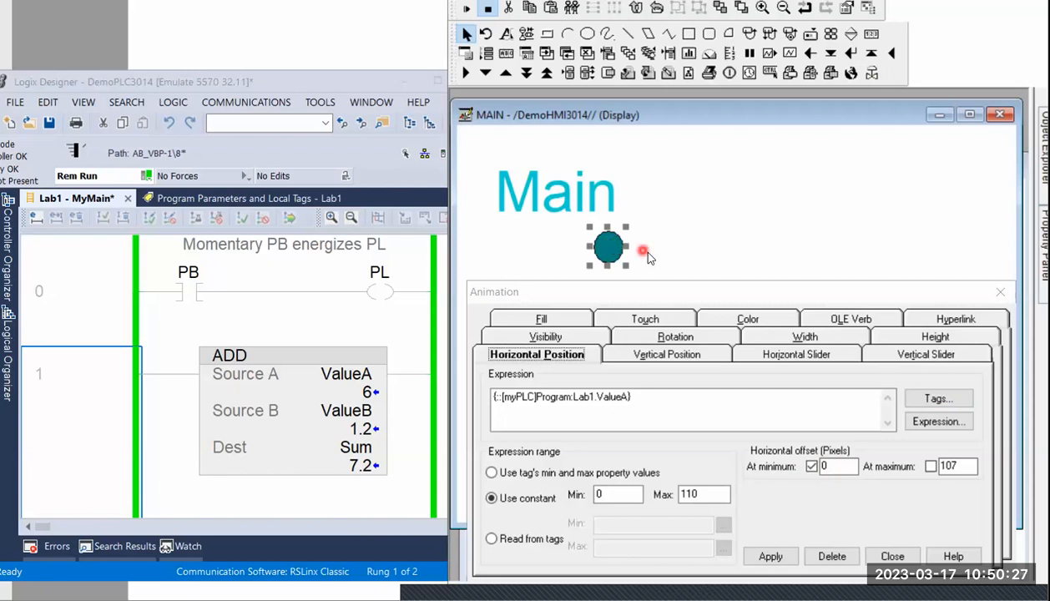
click(931, 467)
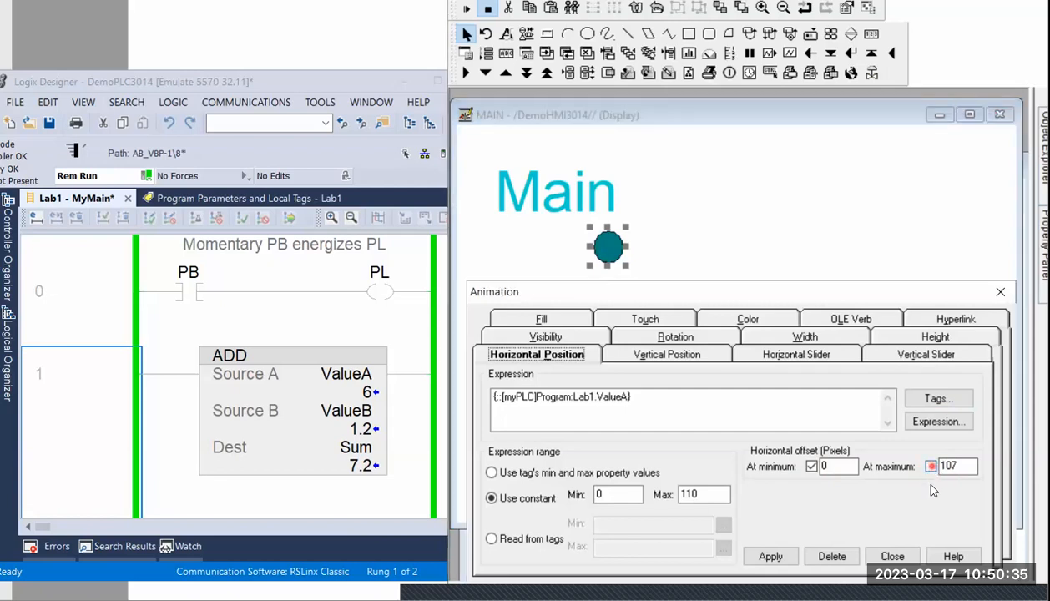
Step: Set the constant expression range's maximum to 107, apply the horizontal position animation and close its settings
click(682, 496)
key(BackSpace)
text(0)
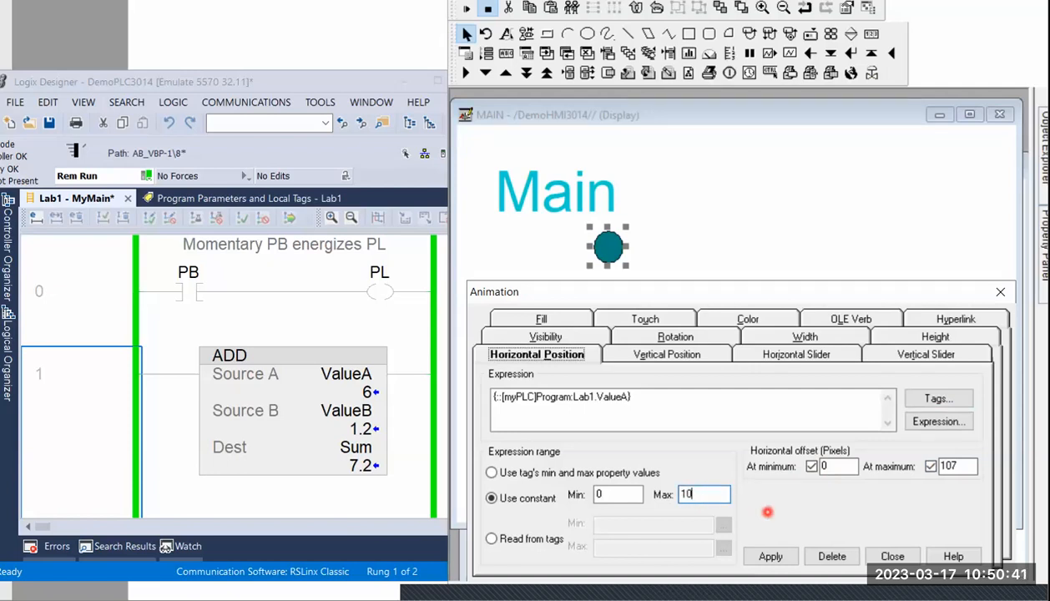
click(766, 558)
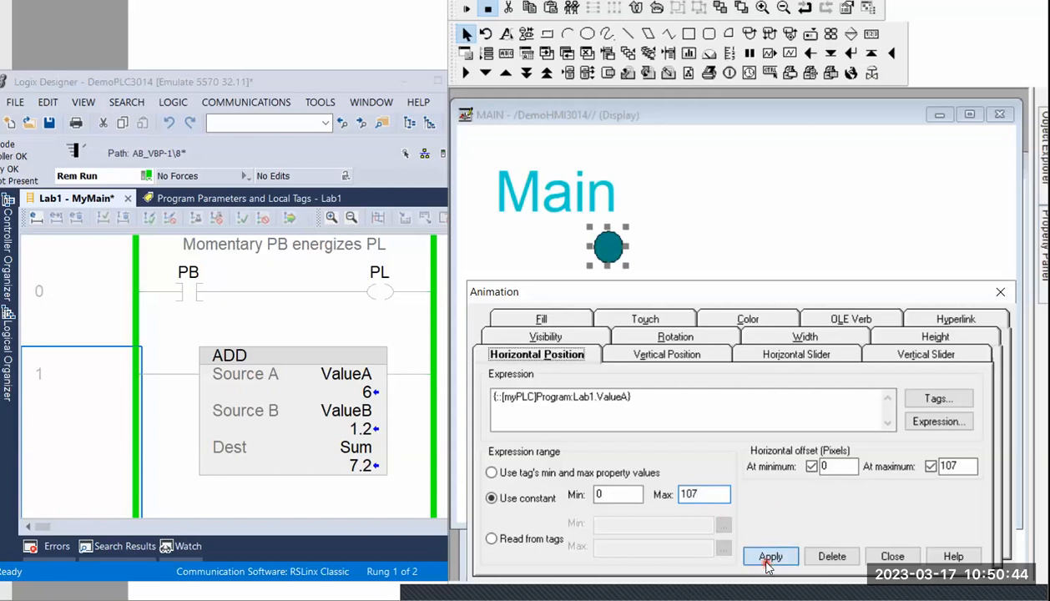
click(889, 557)
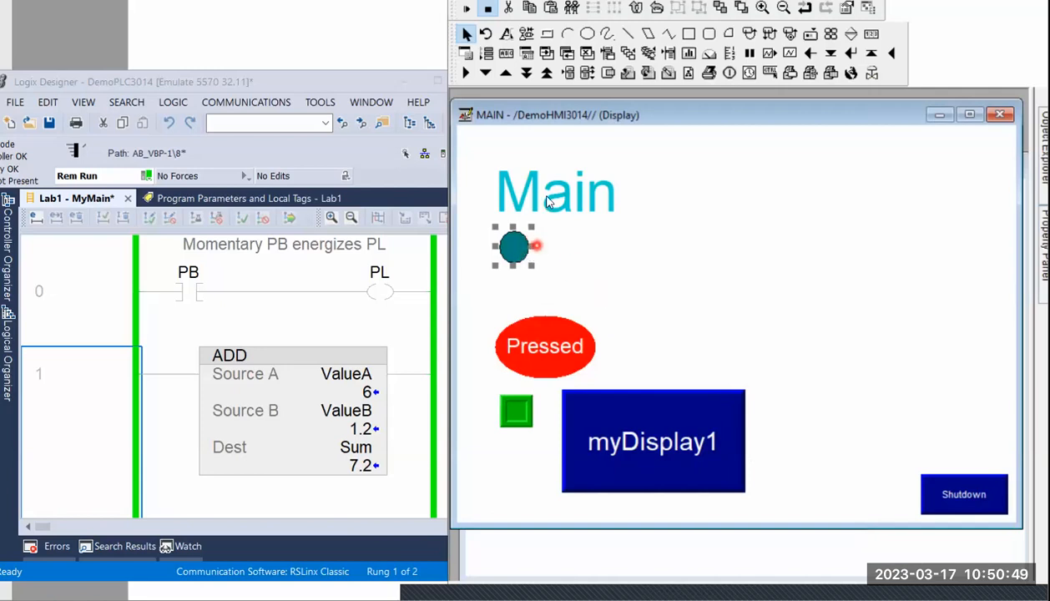
Step: Start a test run of the MAIN display and set ValueA to 77 in the ADD instruction to move the ellipse
click(467, 12)
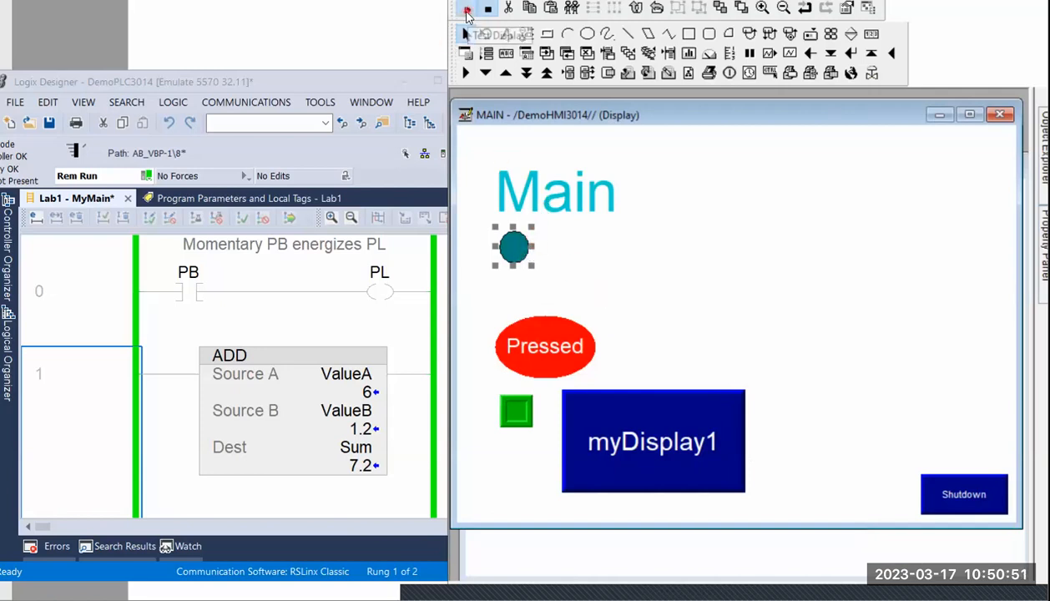
double_click(365, 396)
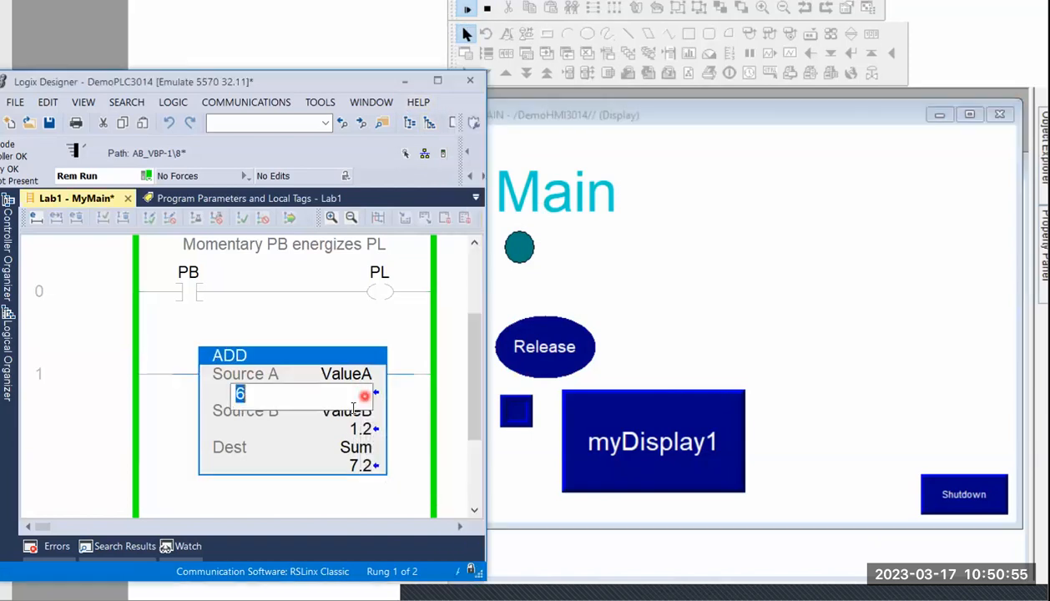
text(77)
click(353, 410)
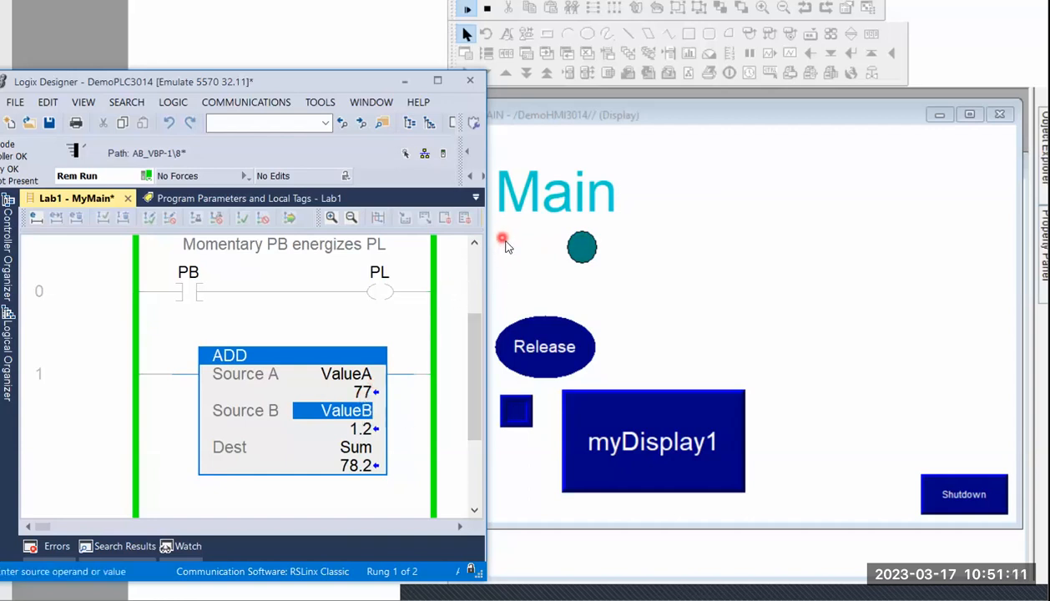
Step: Set ValueA to 0 and then to 107 to check the ellipse's two end positions on the running MAIN display
double_click(364, 393)
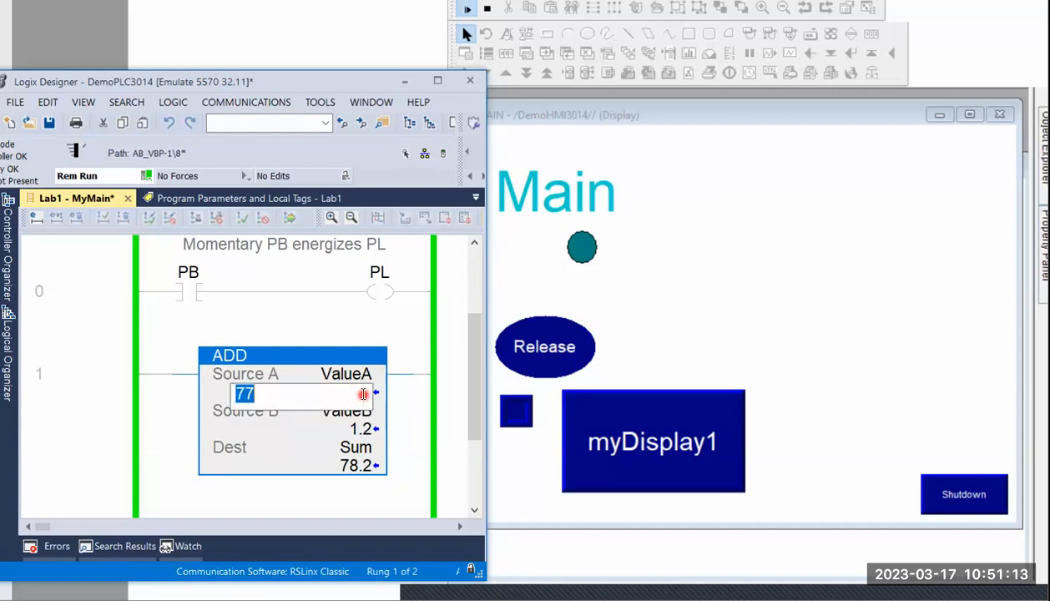
text(0)
key(Return)
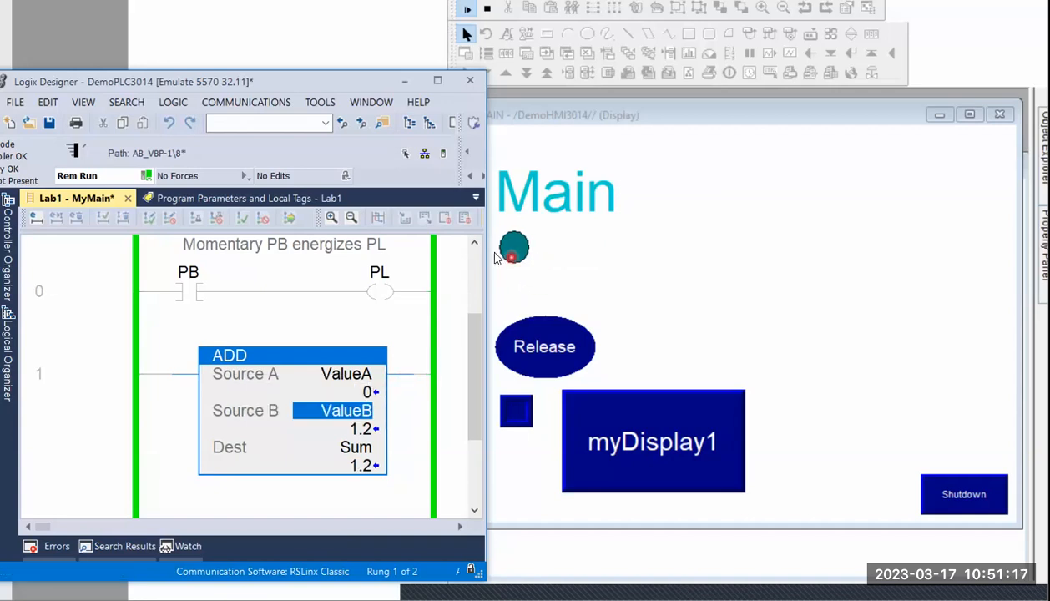
double_click(363, 392)
text(107)
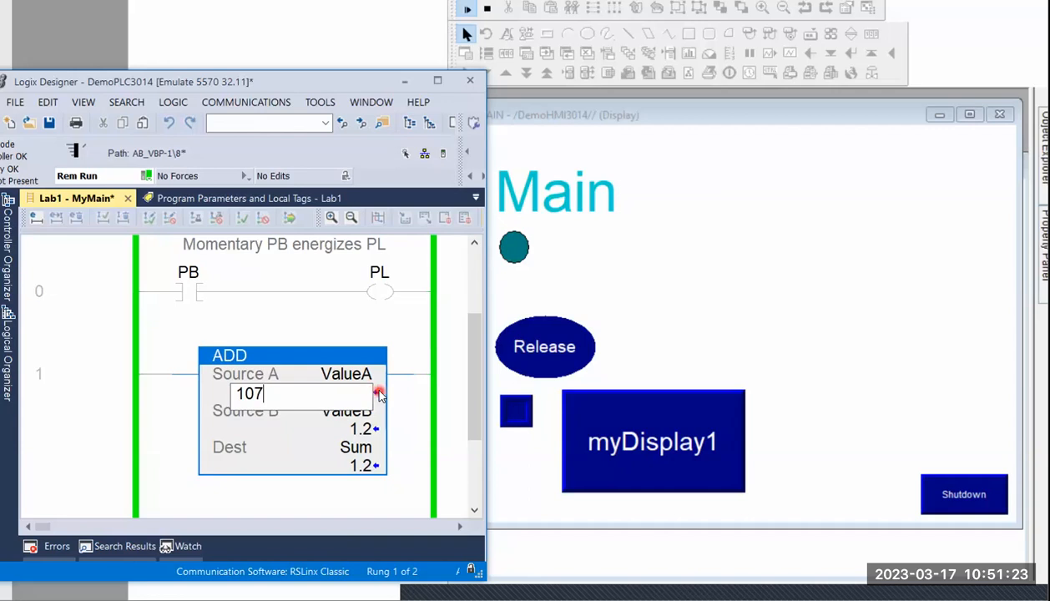
key(Return)
click(632, 252)
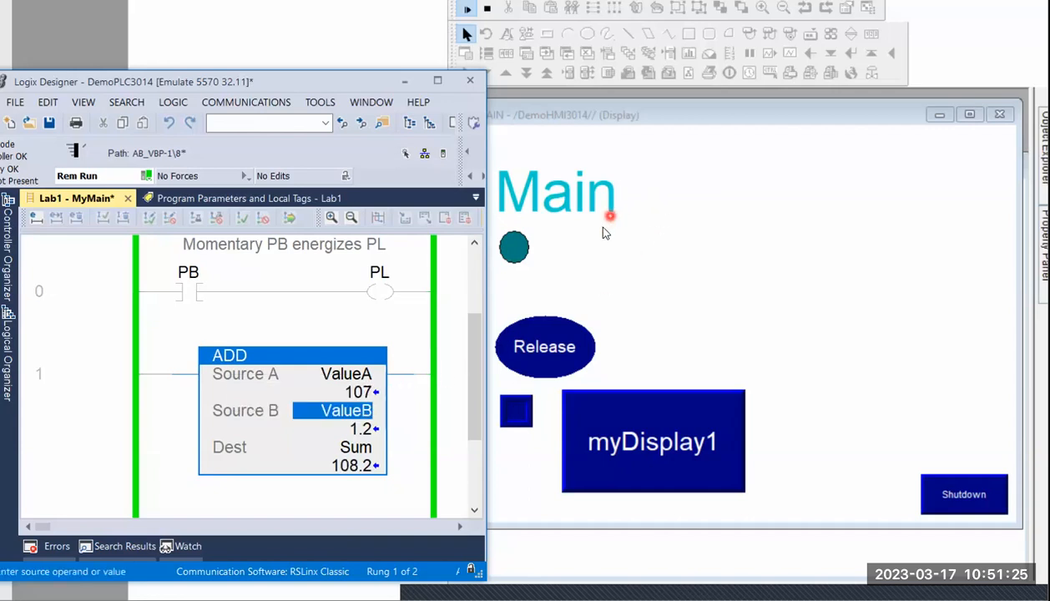
click(660, 228)
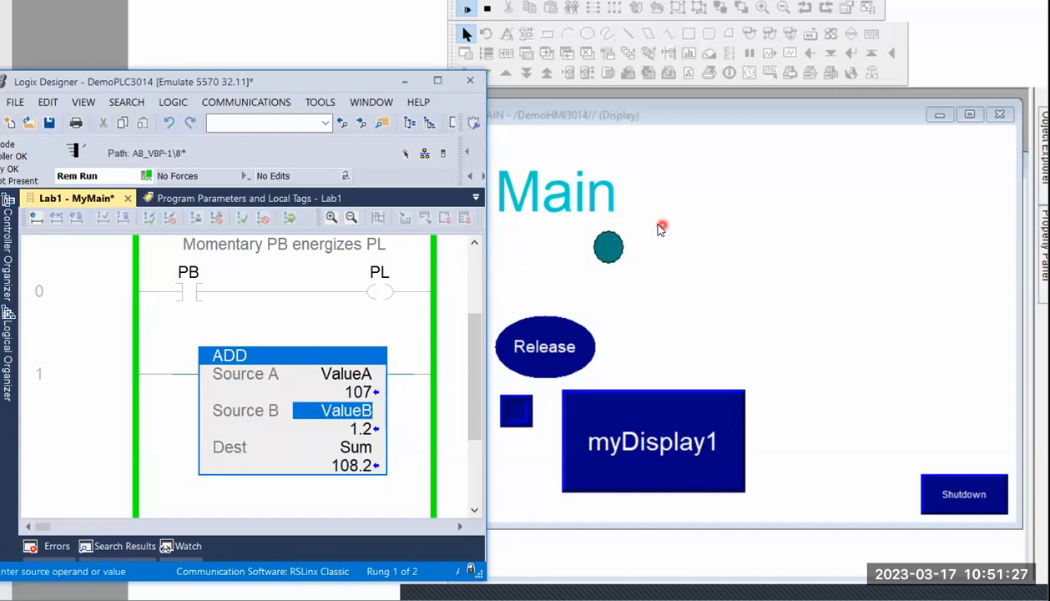